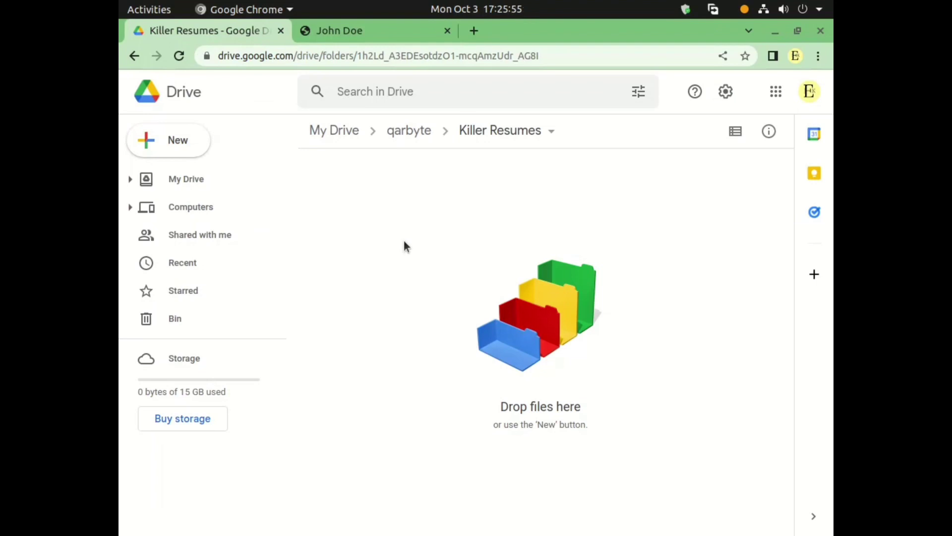
Step: Right-click the empty Killer Resumes folder to bring up the new-item menu with Google Docs
{"action": "right_click", "coordinate": [405, 242]}
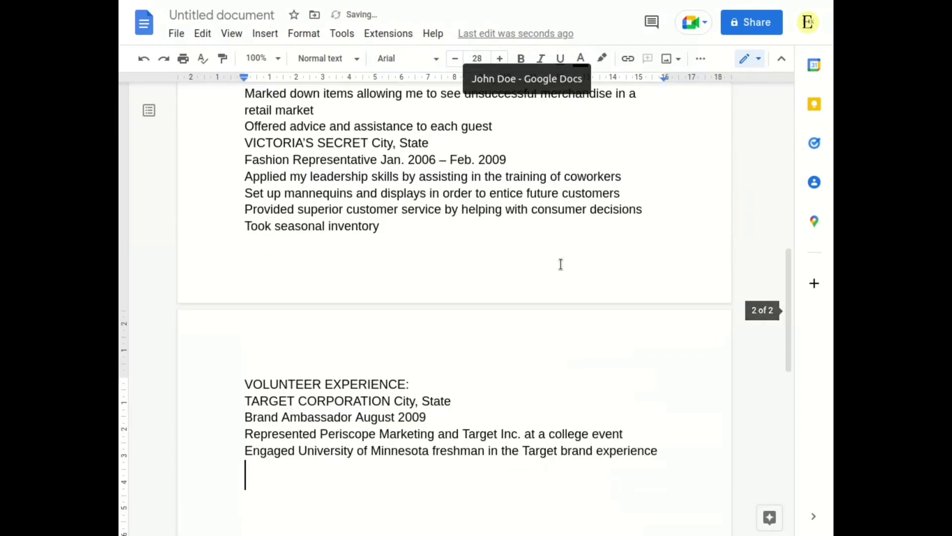
Step: Scroll back to the top of the pasted resume text
{"action": "scroll", "coordinate": [561, 264], "scroll_direction": "up", "scroll_amount": 11}
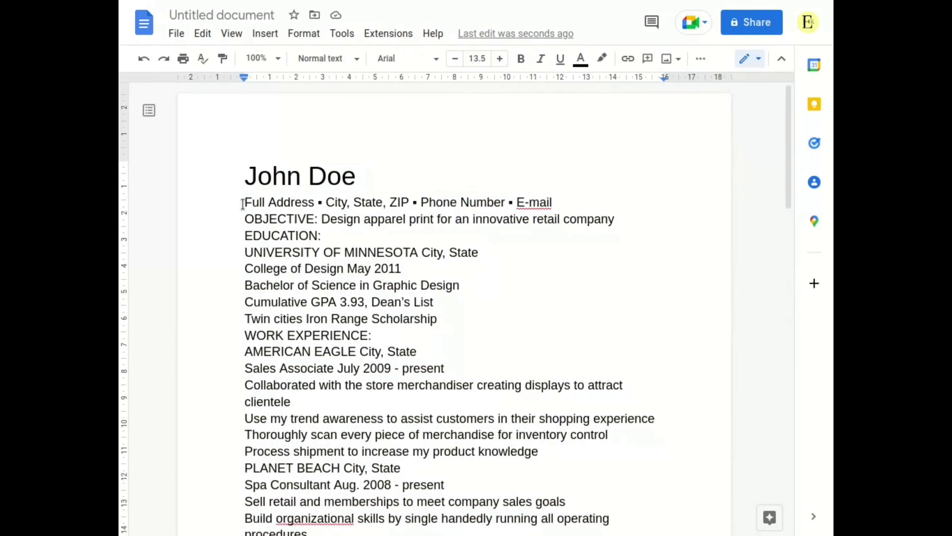
Step: Add blank lines below the name and between the top resume sections
{"action": "key", "text": "Return"}
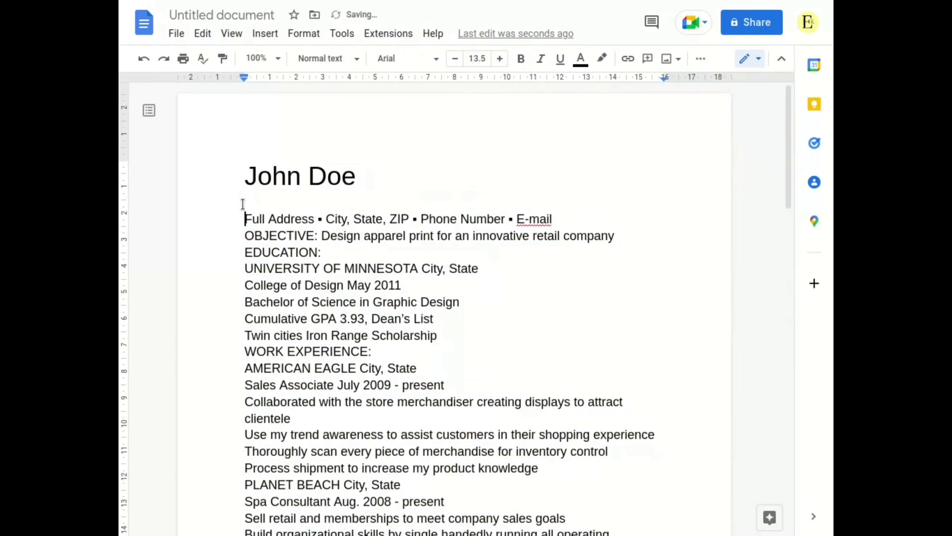
{"action": "key", "text": "Return"}
{"action": "key", "text": "Down"}
{"action": "key", "text": "Return"}
{"action": "key", "text": "Down"}
{"action": "key", "text": "Return"}
{"action": "key", "text": "Down"}
{"action": "key", "text": "Down"}
{"action": "key", "text": "Down"}
{"action": "key", "text": "Down"}
{"action": "key", "text": "Down"}
{"action": "key", "text": "Return"}
{"action": "key", "text": "Down"}
Step: Add blank lines above PLANET BEACH, HEARTBREAKER and VOLUNTEER EXPERIENCE
{"action": "scroll", "coordinate": [246, 297], "scroll_direction": "down", "scroll_amount": 9}
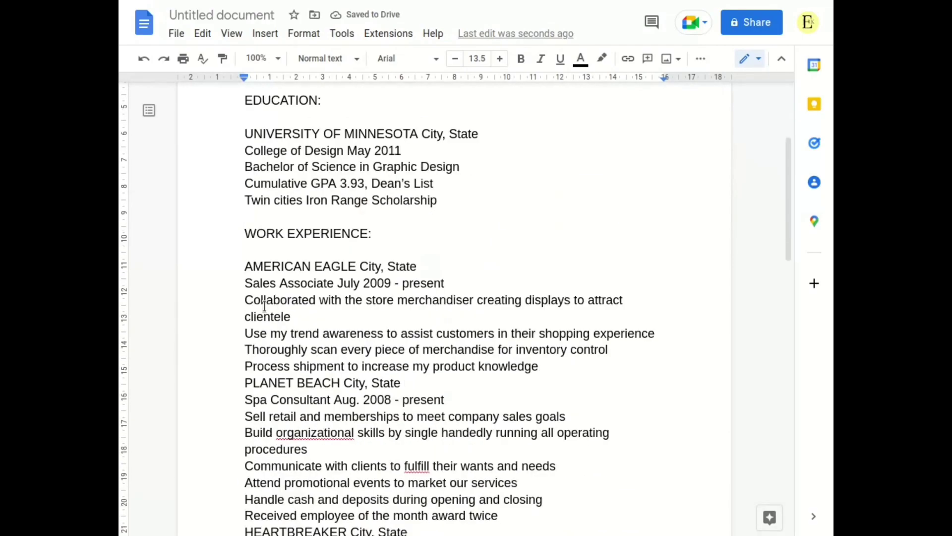
{"action": "left_click", "coordinate": [246, 318]}
{"action": "key", "text": "Return"}
{"action": "left_click", "coordinate": [245, 366]}
{"action": "key", "text": "Return"}
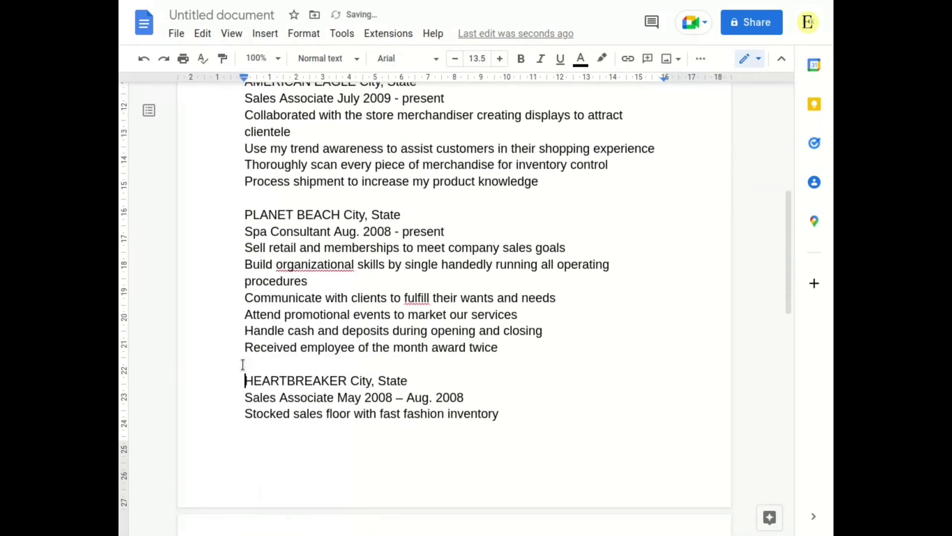
{"action": "scroll", "coordinate": [248, 372], "scroll_direction": "down", "scroll_amount": 5}
{"action": "left_click", "coordinate": [246, 495]}
{"action": "key", "text": "Return"}
{"action": "scroll", "coordinate": [292, 496], "scroll_direction": "down", "scroll_amount": 3}
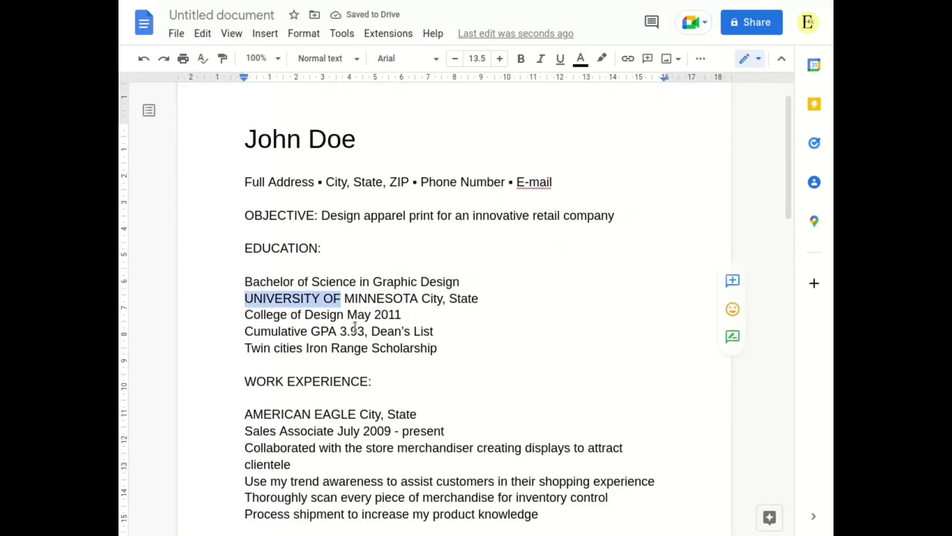
{"action": "key", "text": "ctrl+shift+Right"}
Step: Change UNIVERSITY OF MINNESOTA to title case via Format > Text > Capitalisation
{"action": "left_click", "coordinate": [313, 35]}
{"action": "mouse_move", "coordinate": [491, 59]}
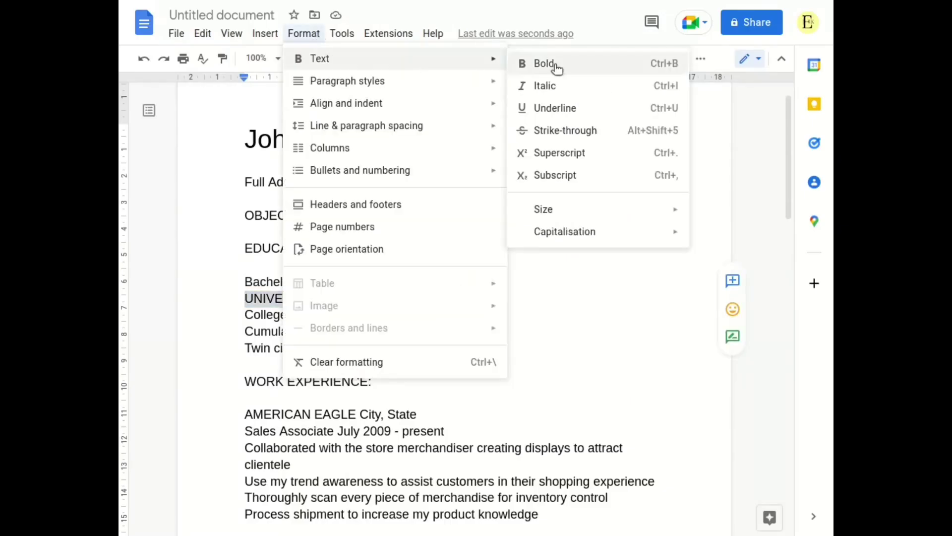
{"action": "mouse_move", "coordinate": [602, 231]}
{"action": "left_click", "coordinate": [392, 281]}
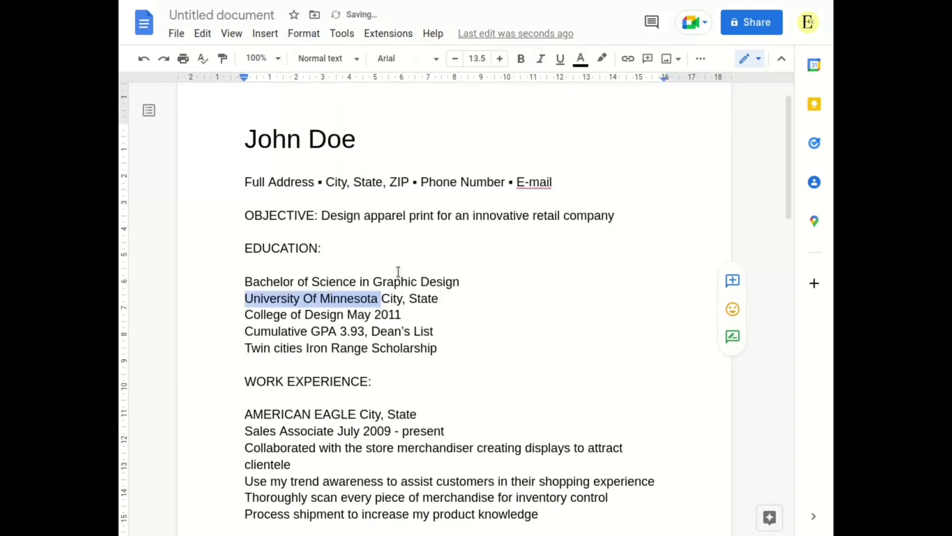
{"action": "left_click", "coordinate": [412, 316]}
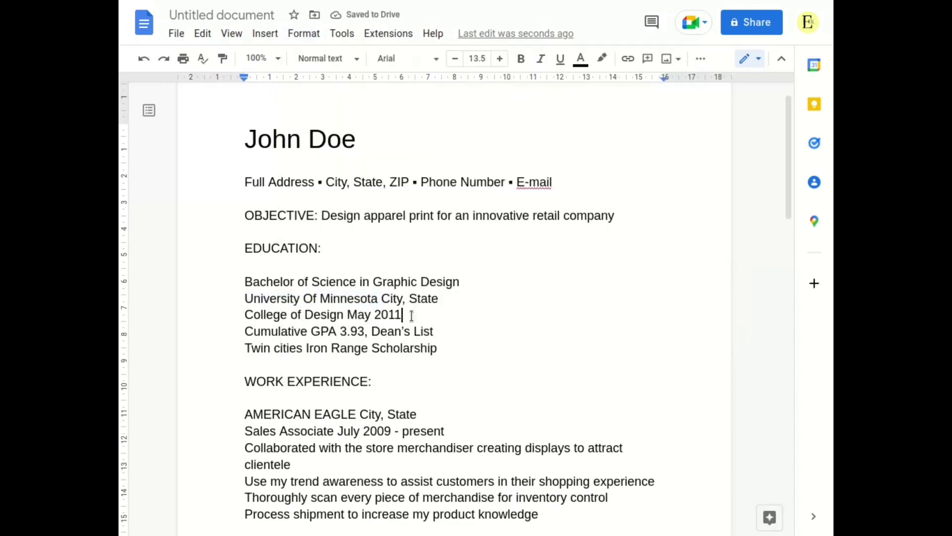
{"action": "scroll", "coordinate": [390, 304], "scroll_direction": "up", "scroll_amount": 1}
Step: Insert blank lines before John Doe to push the resume down the page
{"action": "left_click", "coordinate": [246, 193]}
{"action": "key", "text": "Return"}
{"action": "key", "text": "Return"}
{"action": "key", "text": "Return"}
{"action": "key", "text": "Return"}
{"action": "key", "text": "Return"}
{"action": "key", "text": "Return"}
{"action": "key", "text": "Return"}
{"action": "key", "text": "Return"}
{"action": "key", "text": "Return"}
{"action": "key", "text": "Return"}
{"action": "key", "text": "Return"}
{"action": "key", "text": "Return"}
{"action": "key", "text": "Return"}
{"action": "key", "text": "Return"}
{"action": "key", "text": "Return"}
{"action": "key", "text": "Return"}
{"action": "key", "text": "Return"}
{"action": "key", "text": "Return"}
{"action": "key", "text": "Return"}
{"action": "key", "text": "Return"}
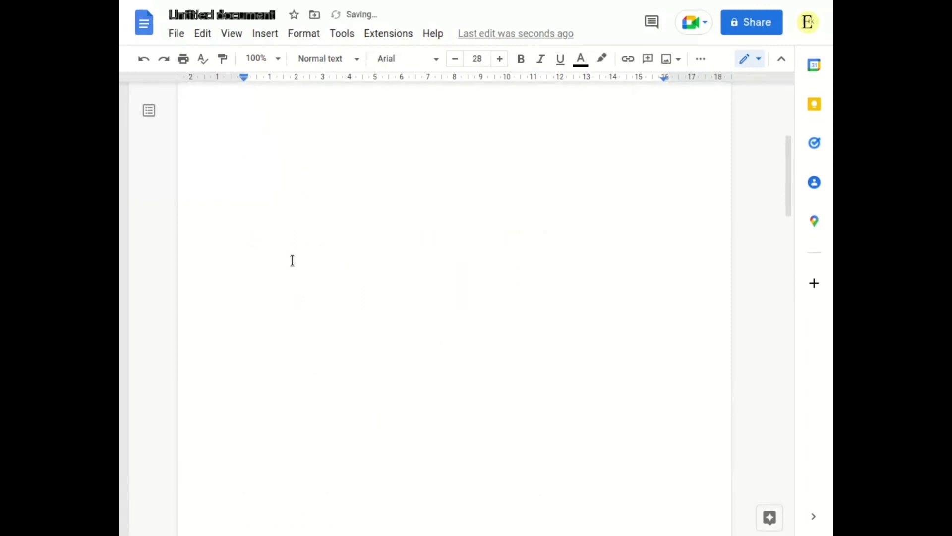
{"action": "key", "text": "shift+Up"}
{"action": "scroll", "coordinate": [272, 183], "scroll_direction": "up", "scroll_amount": 1}
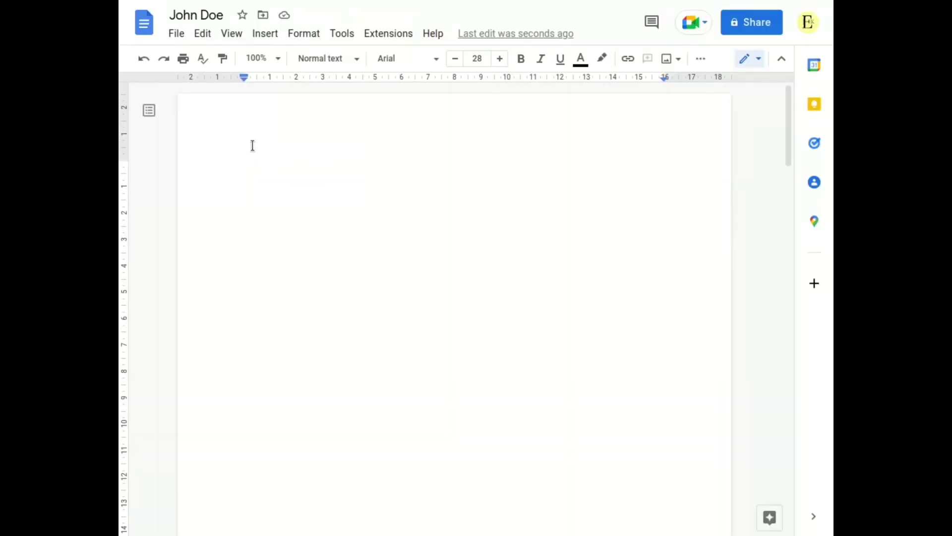
Step: Start narrowing the margins in Page setup by selecting the top margin value
{"action": "left_click", "coordinate": [179, 38]}
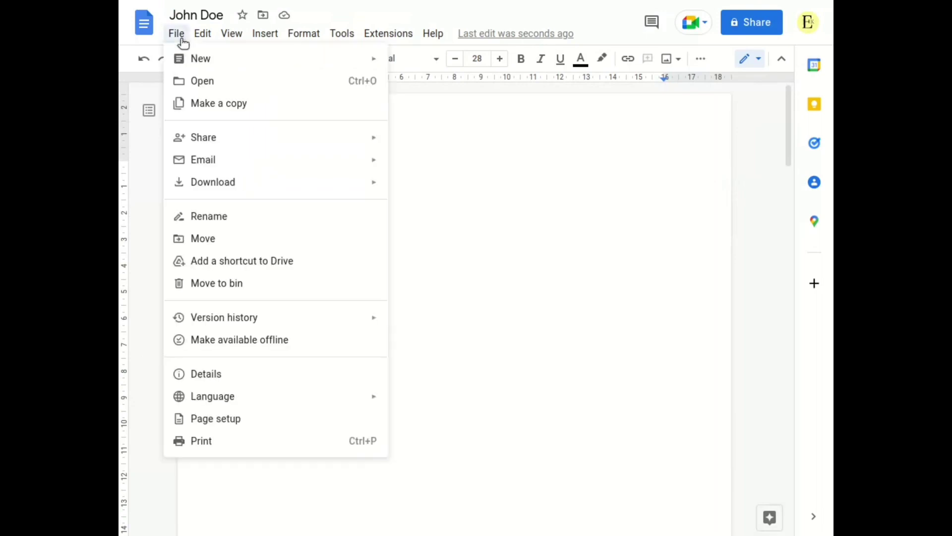
{"action": "left_click", "coordinate": [225, 418]}
{"action": "left_click", "coordinate": [580, 256]}
{"action": "double_click", "coordinate": [579, 257]}
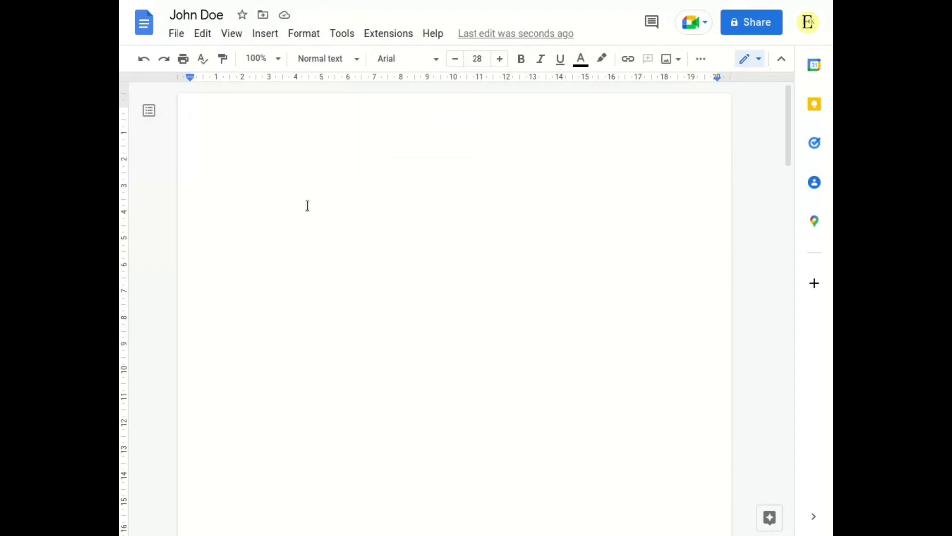
Step: Insert a 2x1 table at the top of the first page and narrow its left column
{"action": "left_click", "coordinate": [262, 34]}
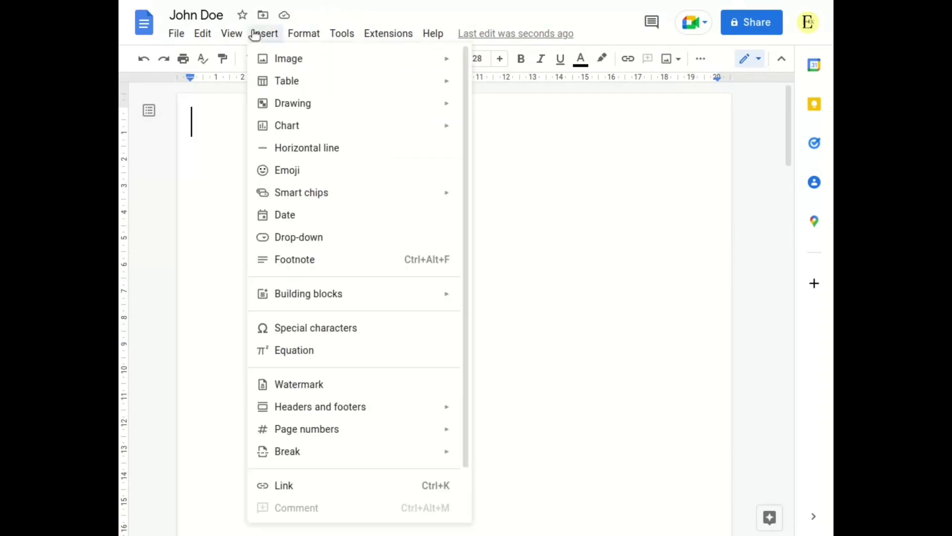
{"action": "mouse_move", "coordinate": [278, 80]}
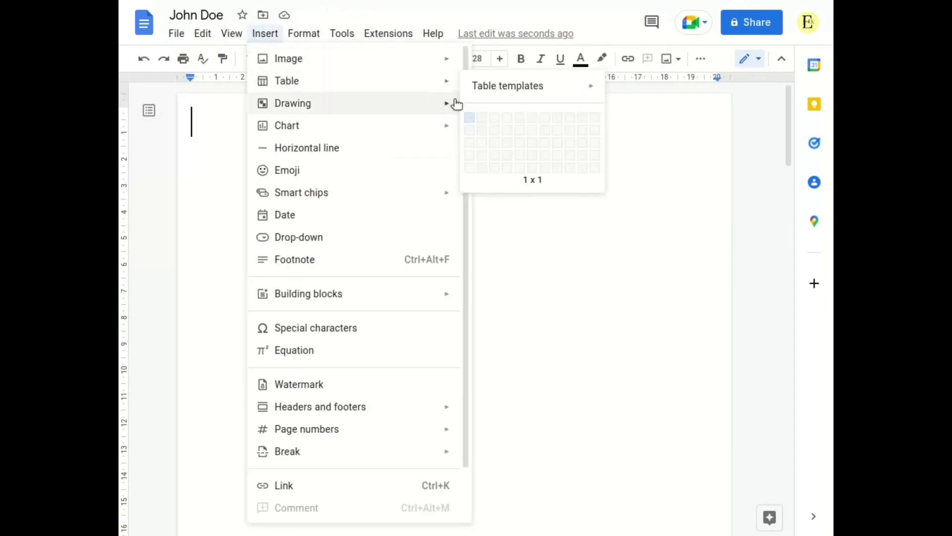
{"action": "left_click", "coordinate": [483, 119]}
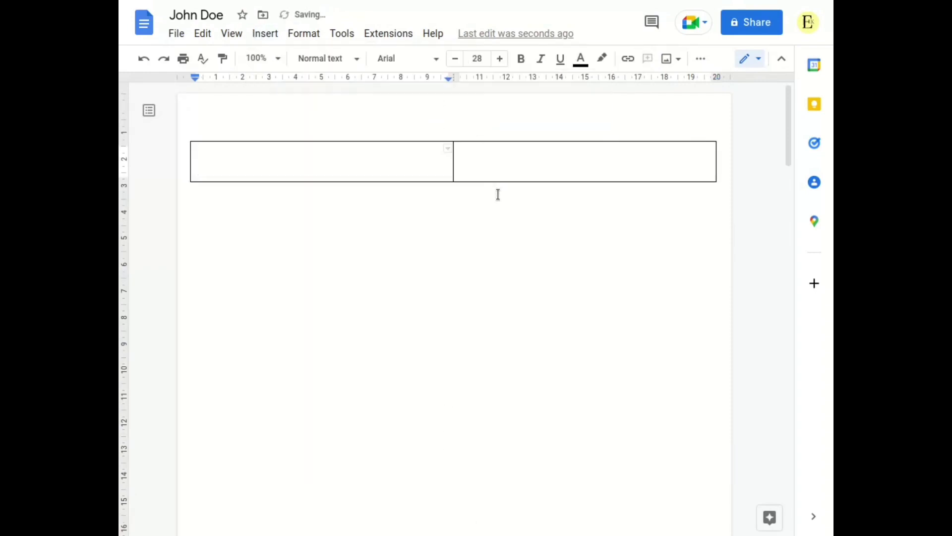
{"action": "left_click_drag", "start_coordinate": [450, 158], "coordinate": [326, 161]}
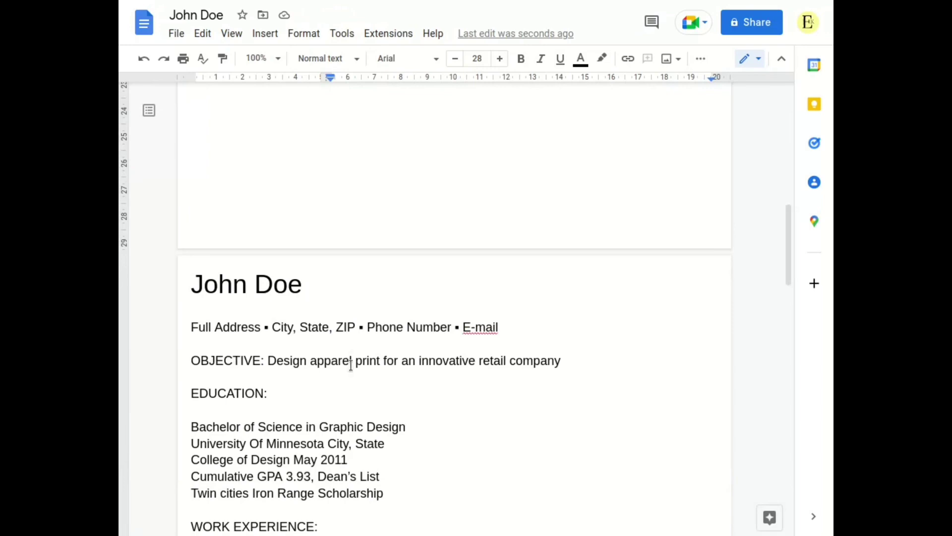
Step: Set all the text to Times New Roman, then reselect everything to pick a smaller size
{"action": "key", "text": "ctrl+a"}
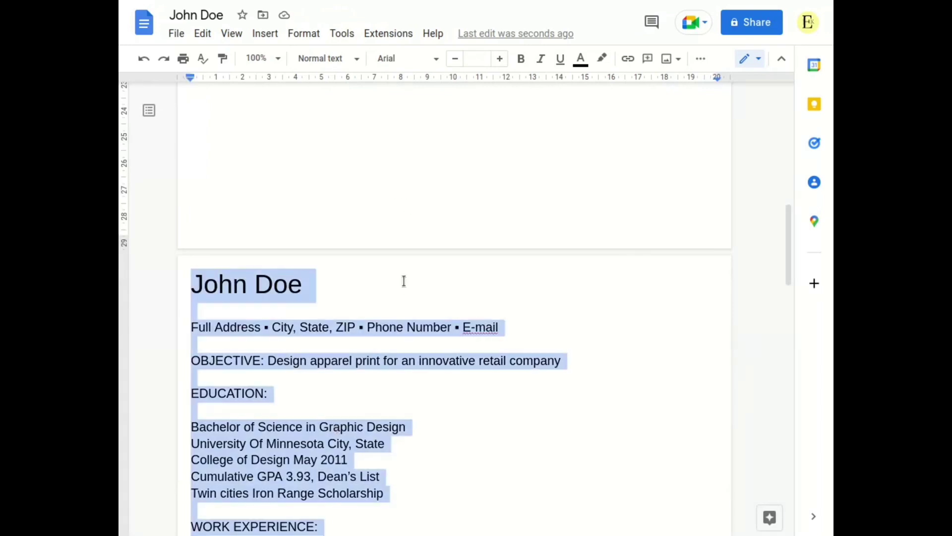
{"action": "left_click", "coordinate": [386, 60]}
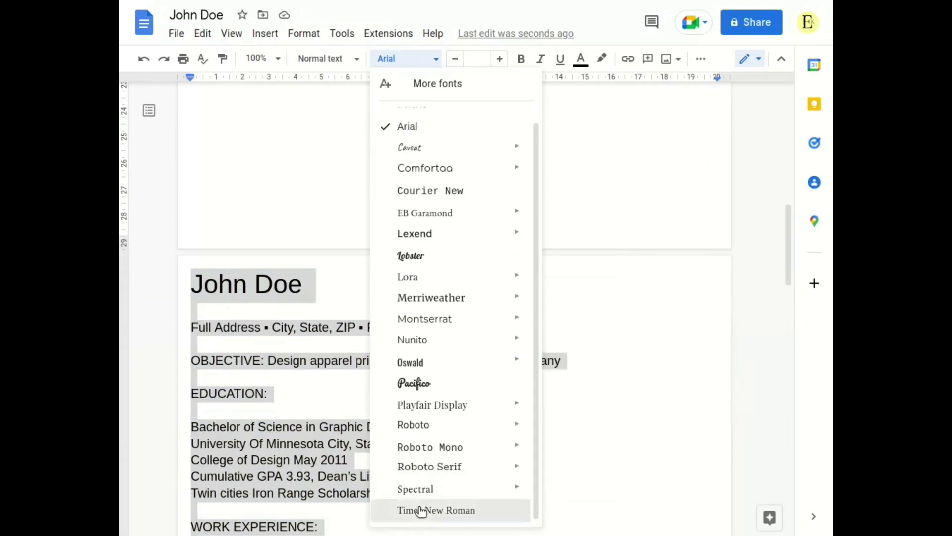
{"action": "left_click", "coordinate": [421, 510]}
{"action": "left_click", "coordinate": [297, 320]}
{"action": "scroll", "coordinate": [293, 347], "scroll_direction": "down", "scroll_amount": 10}
{"action": "key", "text": "ctrl+a"}
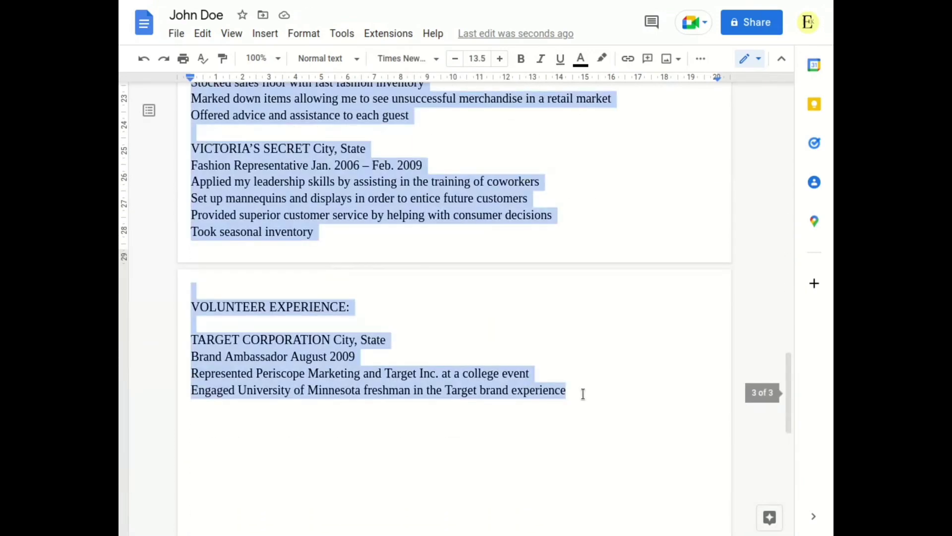
{"action": "left_click", "coordinate": [479, 57]}
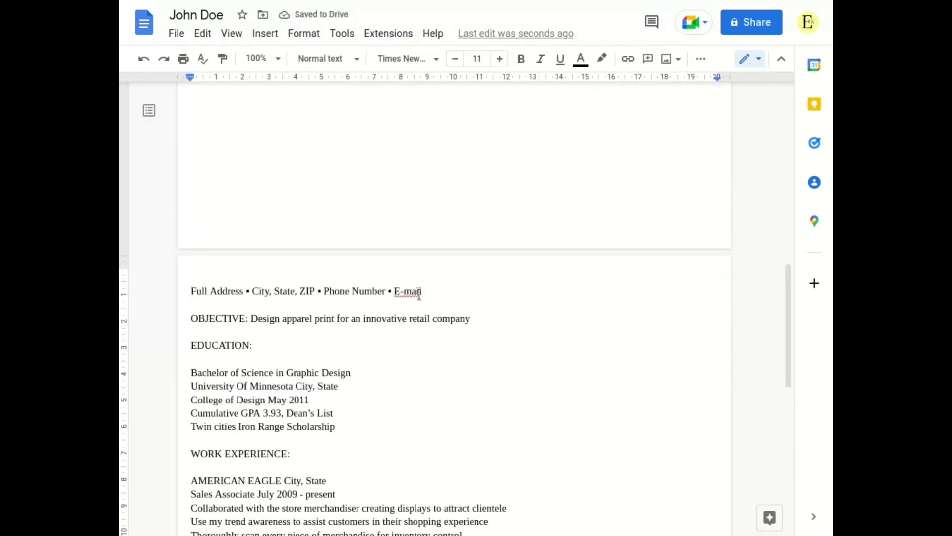
Step: Cut the Full Address contact line and type Image and Contact headings in the left cell
{"action": "triple_click", "coordinate": [427, 292]}
{"action": "key", "text": "ctrl+c"}
{"action": "key", "text": "BackSpace"}
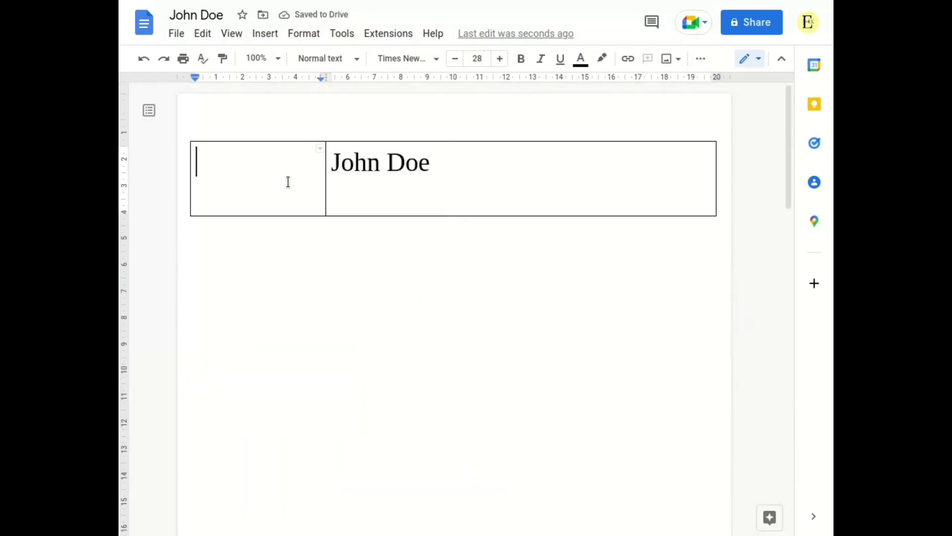
{"action": "type", "text": "Image"}
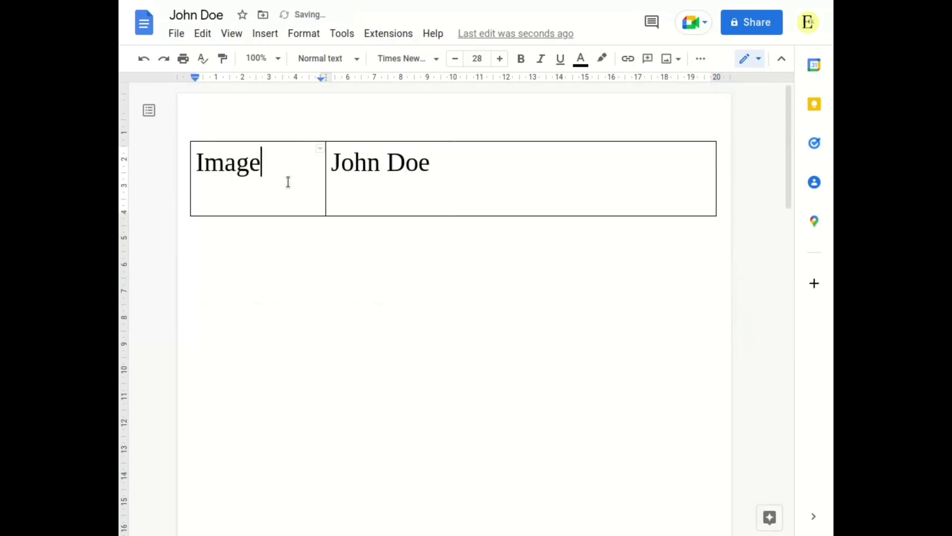
{"action": "key", "text": "Return"}
{"action": "type", "text": "Contact"}
{"action": "key", "text": "Return"}
Step: Paste the contact line under Contact, splitting address, City/State/ZIP, Phone and E-mail onto separate lines
{"action": "key", "text": "ctrl+v"}
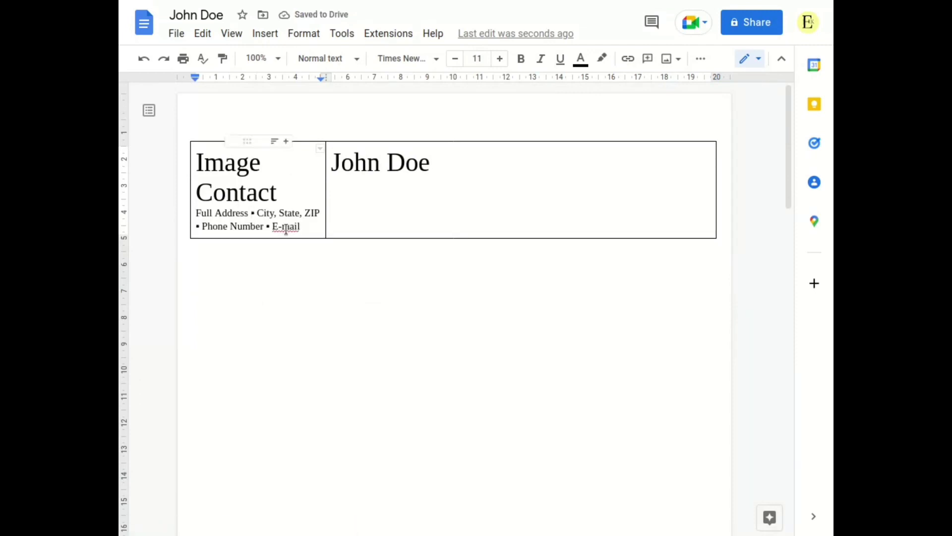
{"action": "key", "text": "shift+Left"}
{"action": "type", "text": "▪"}
{"action": "key", "text": "ctrl+Right"}
{"action": "key", "text": "ctrl+Right"}
{"action": "key", "text": "Return"}
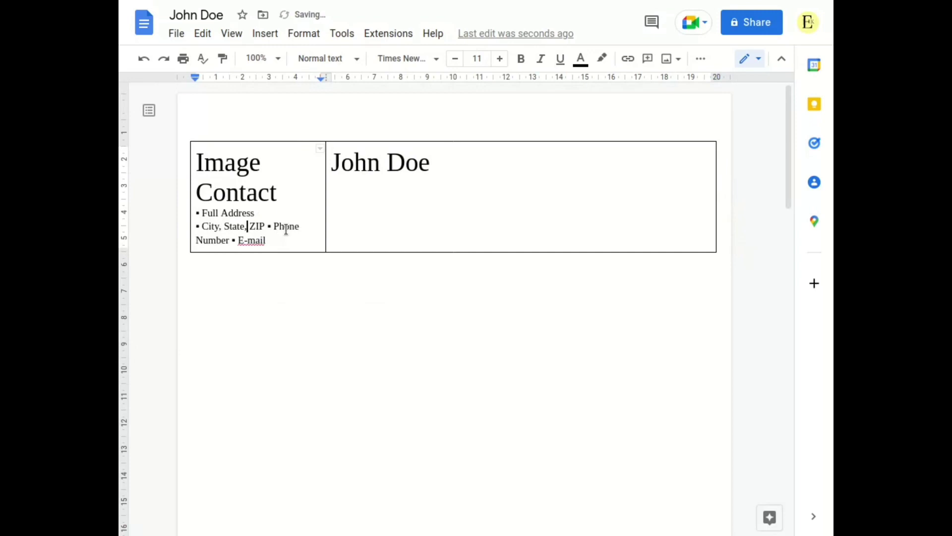
{"action": "key", "text": "ctrl+Right"}
{"action": "key", "text": "Return"}
{"action": "key", "text": "Return"}
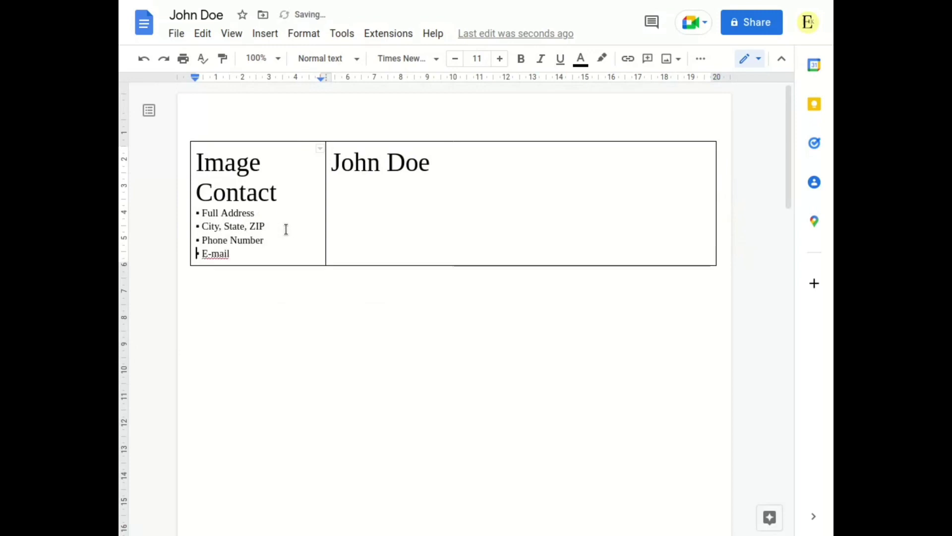
{"action": "left_click", "coordinate": [291, 166]}
{"action": "key", "text": "Return"}
Step: Move the OBJECTIVE line up to sit under John Doe
{"action": "scroll", "coordinate": [276, 385], "scroll_direction": "down", "scroll_amount": 8}
{"action": "scroll", "coordinate": [277, 384], "scroll_direction": "down", "scroll_amount": 5}
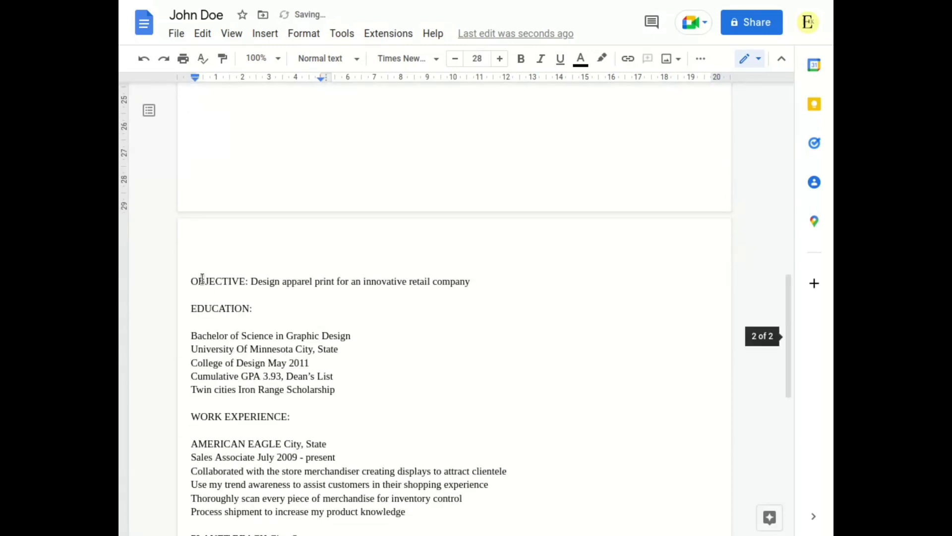
{"action": "triple_click", "coordinate": [431, 280]}
{"action": "key", "text": "BackSpace"}
{"action": "scroll", "coordinate": [472, 281], "scroll_direction": "up", "scroll_amount": 10}
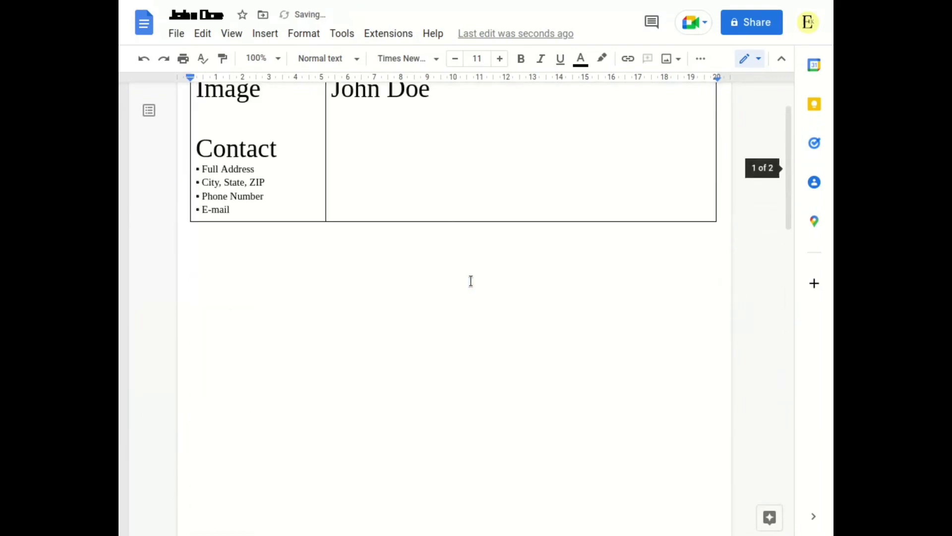
{"action": "left_click", "coordinate": [335, 123]}
{"action": "type", "text": "OBJECTIVE: Design apparel prints for an innovative retail company"}
Step: Move the EDUCATION block into the left cell below the E-mail line
{"action": "scroll", "coordinate": [416, 199], "scroll_direction": "down", "scroll_amount": 6}
{"action": "scroll", "coordinate": [408, 217], "scroll_direction": "down", "scroll_amount": 5}
{"action": "left_click", "coordinate": [191, 271]}
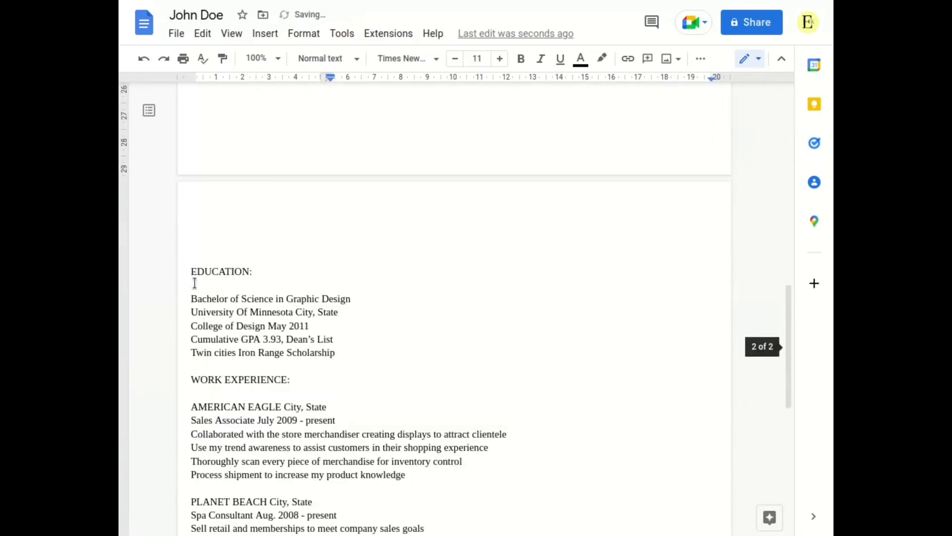
{"action": "left_click_drag", "start_coordinate": [190, 271], "coordinate": [336, 353]}
{"action": "key", "text": "ctrl+x"}
{"action": "scroll", "coordinate": [336, 357], "scroll_direction": "up", "scroll_amount": 10}
{"action": "scroll", "coordinate": [335, 357], "scroll_direction": "up", "scroll_amount": 2}
{"action": "left_click", "coordinate": [276, 244]}
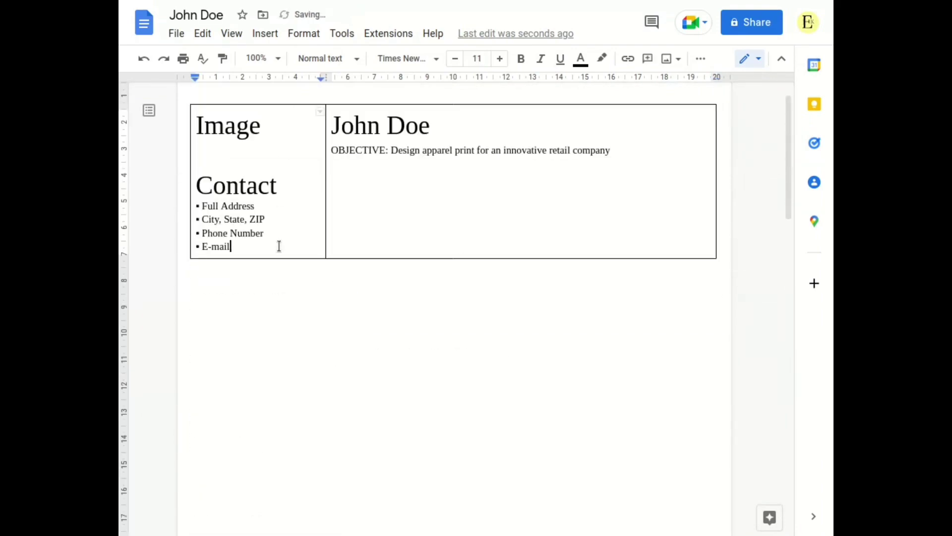
{"action": "key", "text": "Return"}
{"action": "key", "text": "ctrl+v"}
Step: Add a 'PROFESSIONAL TITLE' line beneath John Doe
{"action": "double_click", "coordinate": [448, 128]}
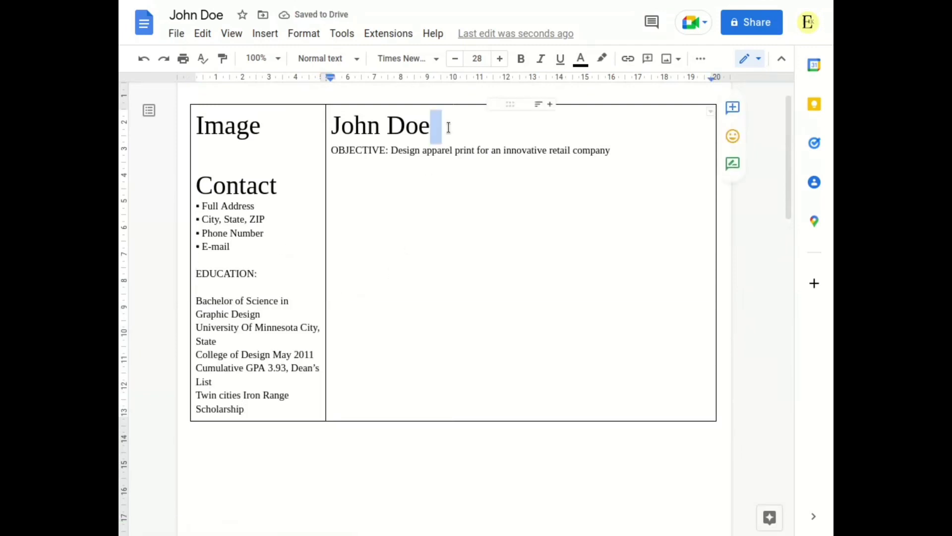
{"action": "key", "text": "Right"}
{"action": "key", "text": "Right"}
{"action": "key", "text": "Return"}
{"action": "key", "text": "Up"}
{"action": "type", "text": "PROFESS"}
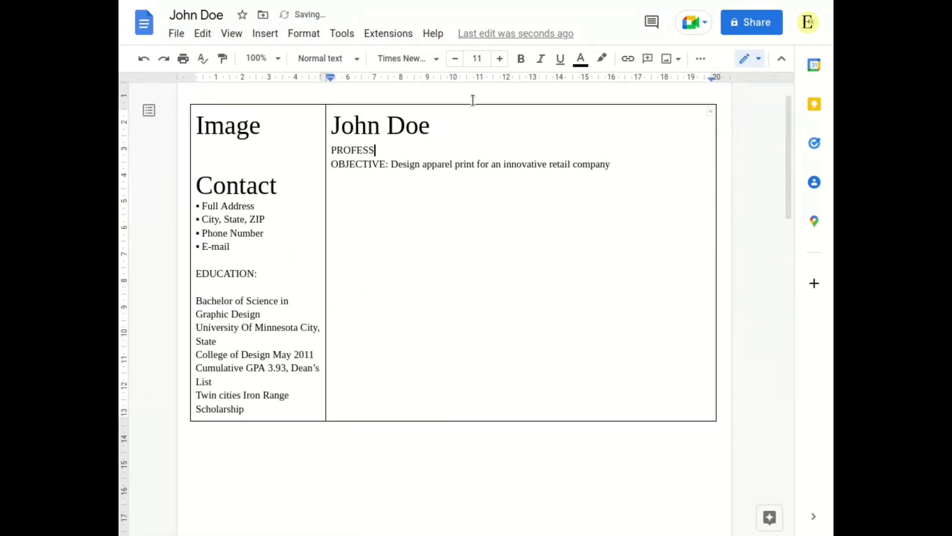
{"action": "type", "text": "IONAL TITLE"}
{"action": "key", "text": "Return"}
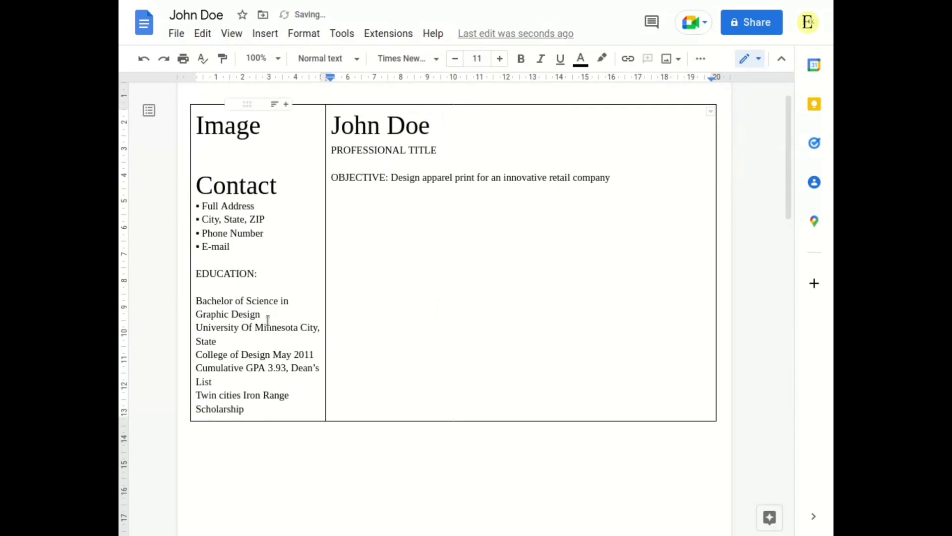
Step: Paste the WORK EXPERIENCE heading after the objective text
{"action": "left_click", "coordinate": [657, 191]}
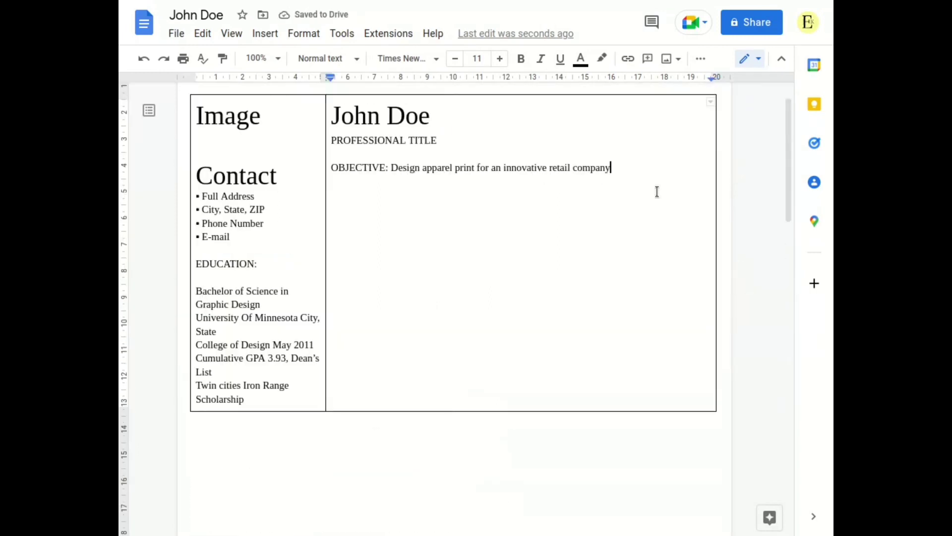
{"action": "key", "text": "Return"}
{"action": "key", "text": "Return"}
{"action": "key", "text": "ctrl+v"}
{"action": "key", "text": "Return"}
{"action": "key", "text": "Return"}
Step: Insert a two-column, four-row table under WORK EXPERIENCE
{"action": "scroll", "coordinate": [493, 172], "scroll_direction": "down", "scroll_amount": 1}
{"action": "left_click", "coordinate": [265, 33]}
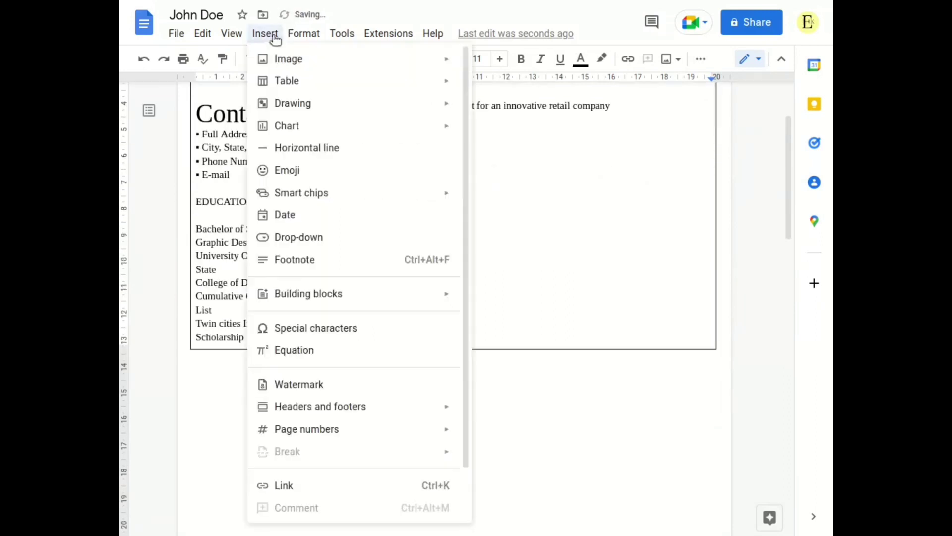
{"action": "mouse_move", "coordinate": [358, 87]}
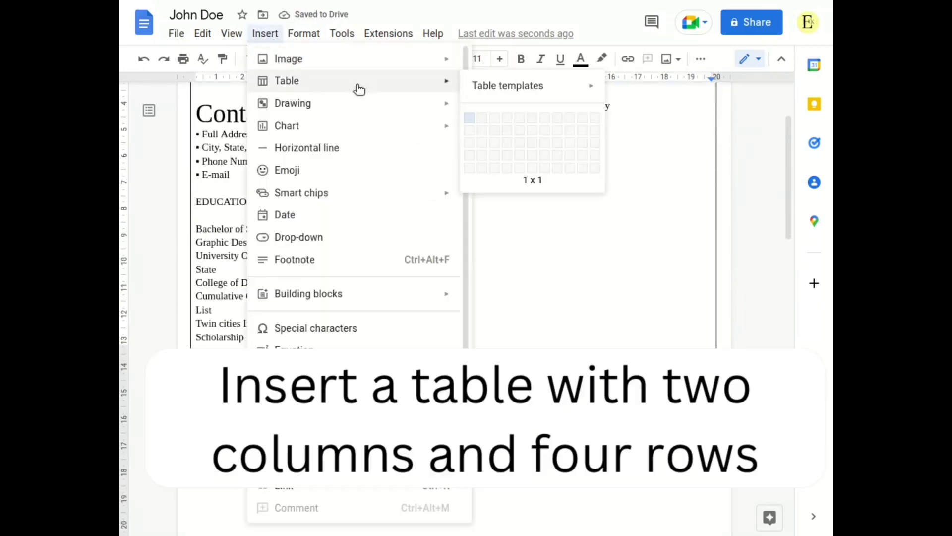
{"action": "left_click", "coordinate": [478, 151]}
{"action": "scroll", "coordinate": [436, 226], "scroll_direction": "down", "scroll_amount": 10}
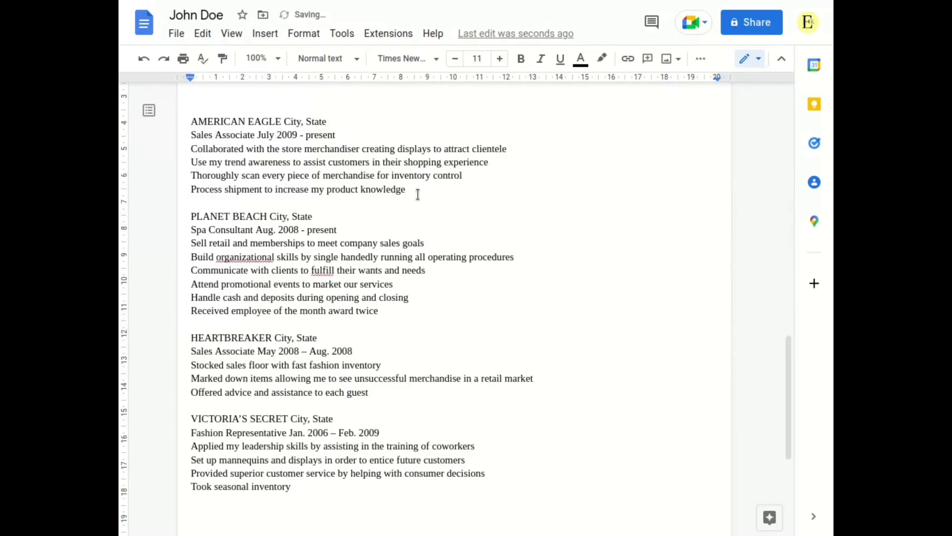
{"action": "left_click", "coordinate": [417, 194], "text": "shift"}
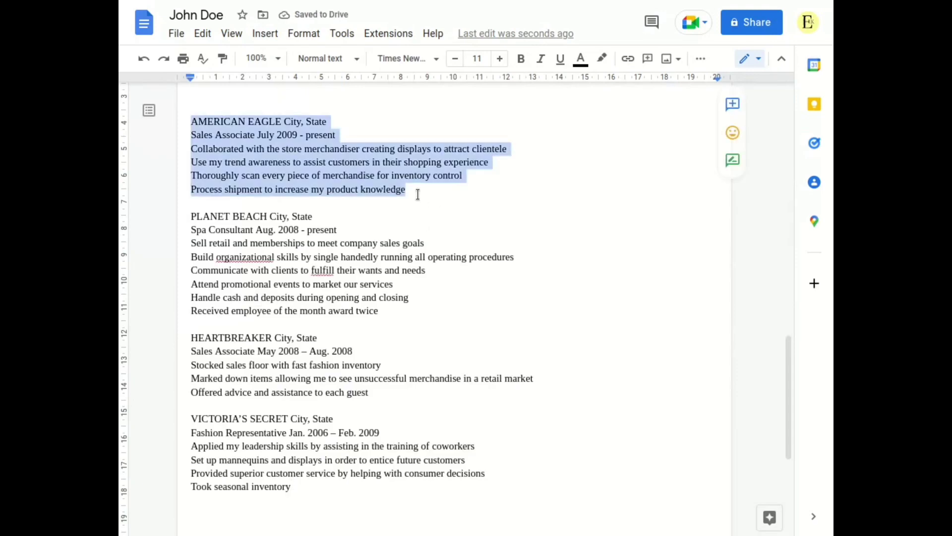
{"action": "left_click", "coordinate": [333, 148]}
{"action": "scroll", "coordinate": [297, 157], "scroll_direction": "up", "scroll_amount": 1}
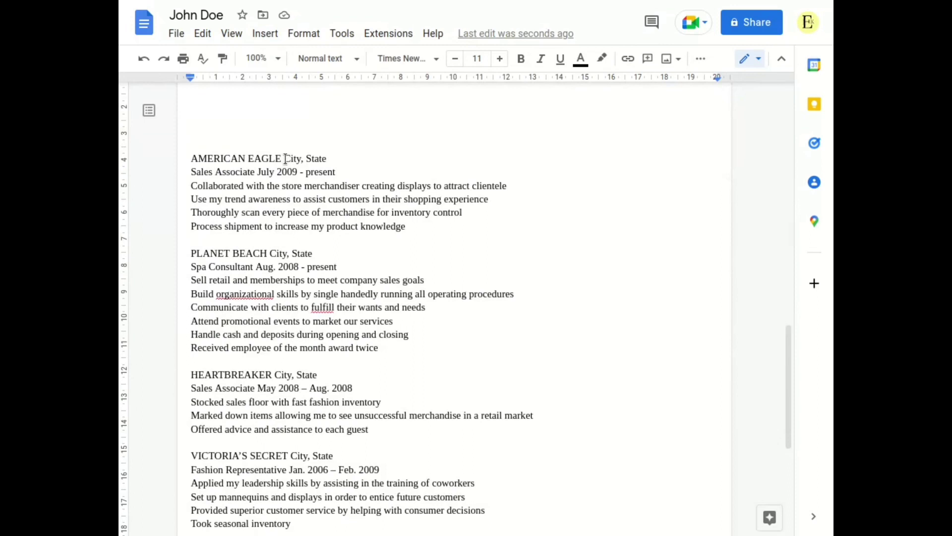
Step: Push AMERICAN EAGLE's City, State to a right tab stop at the right margin
{"action": "left_click", "coordinate": [285, 158]}
{"action": "key", "text": "Tab"}
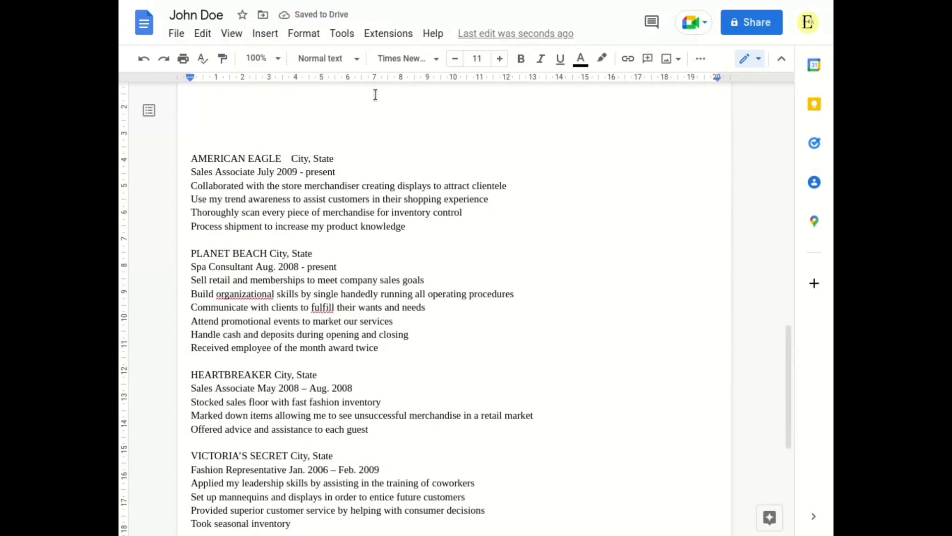
{"action": "right_click", "coordinate": [713, 82]}
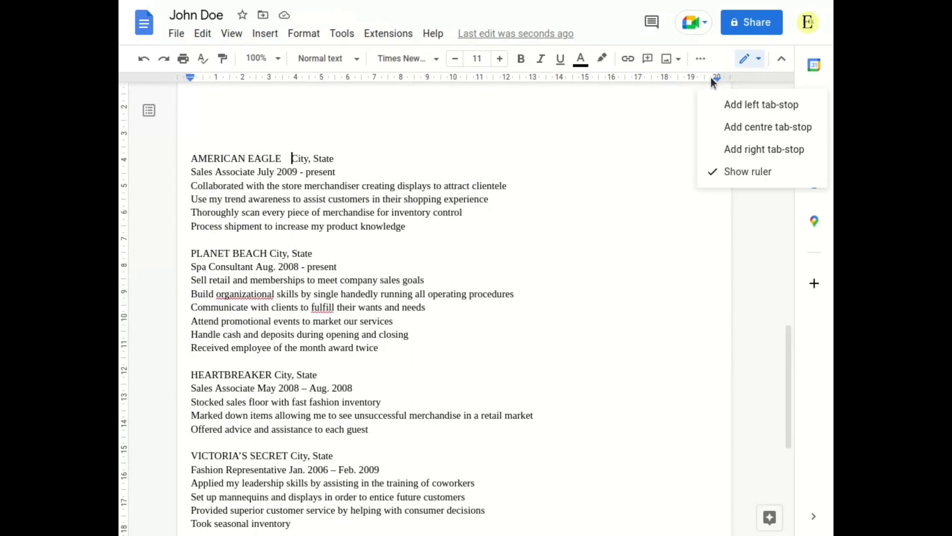
{"action": "left_click", "coordinate": [727, 148]}
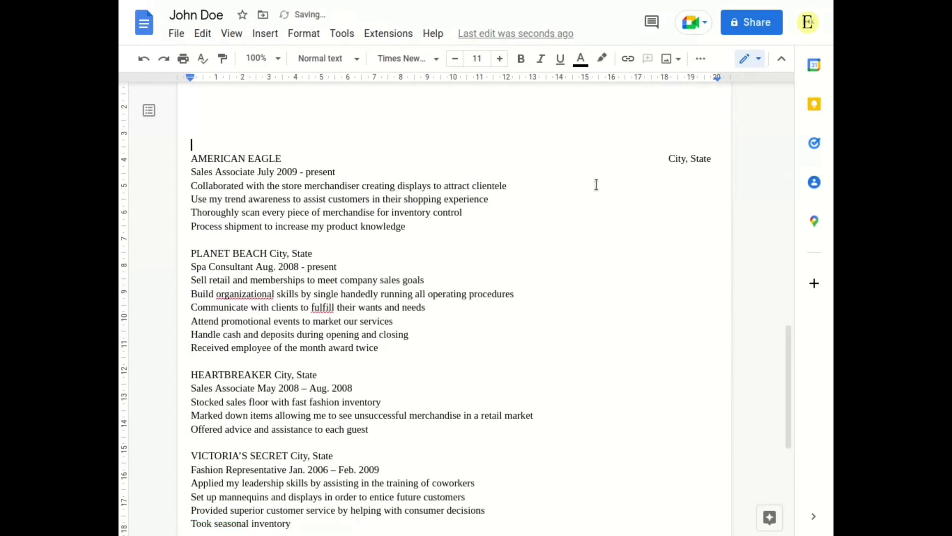
{"action": "left_click", "coordinate": [302, 157]}
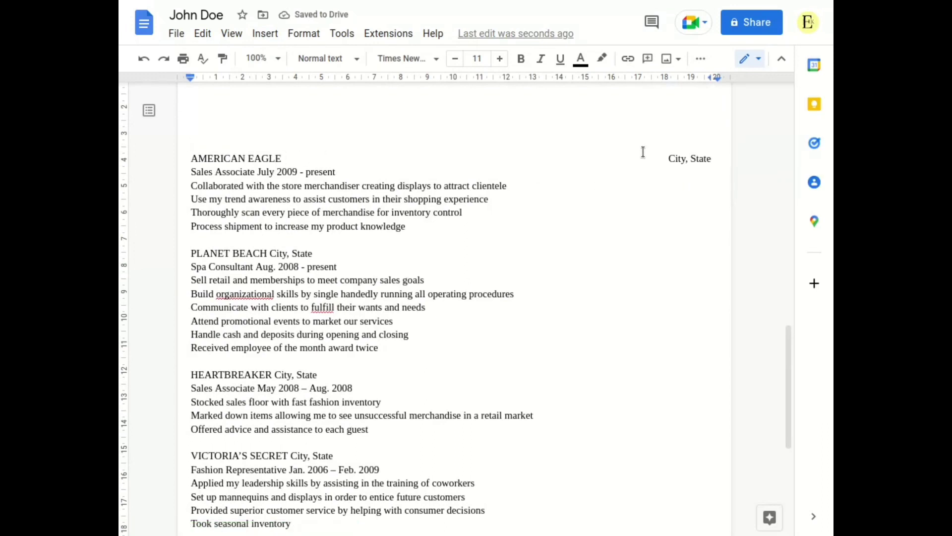
Step: Italicise City, State and bold AMERICAN EAGLE
{"action": "key", "text": "shift+Left"}
{"action": "key", "text": "shift+Left"}
{"action": "key", "text": "shift+Left"}
{"action": "key", "text": "shift+Left"}
{"action": "key", "text": "shift+Left"}
{"action": "key", "text": "shift+Left"}
{"action": "key", "text": "shift+Left"}
{"action": "key", "text": "shift+Left"}
{"action": "key", "text": "shift+Left"}
{"action": "key", "text": "shift+Left"}
{"action": "key", "text": "shift+Left"}
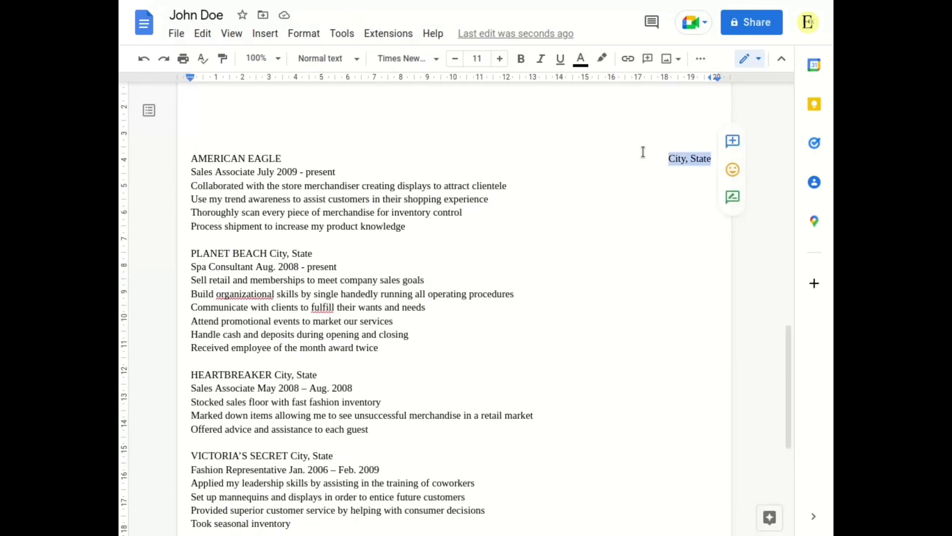
{"action": "key", "text": "ctrl+i"}
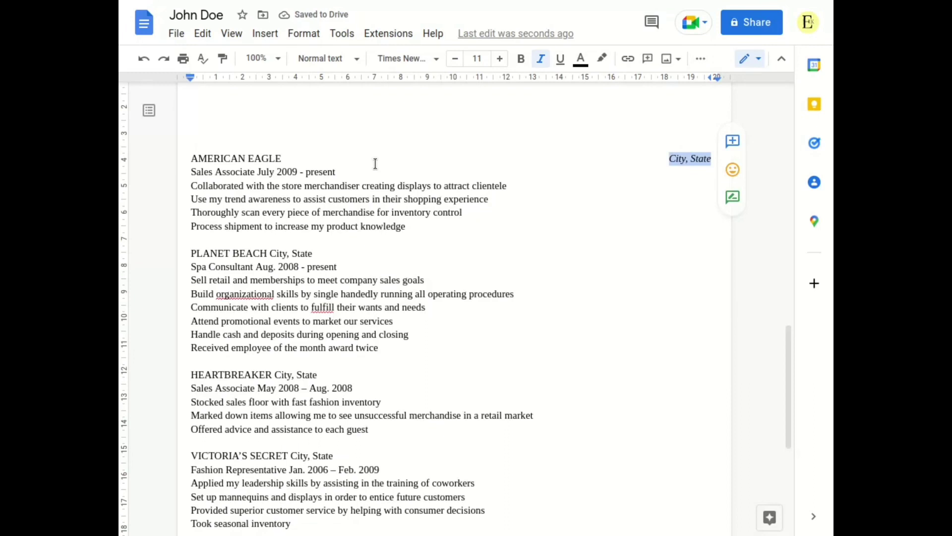
{"action": "key", "text": "Left"}
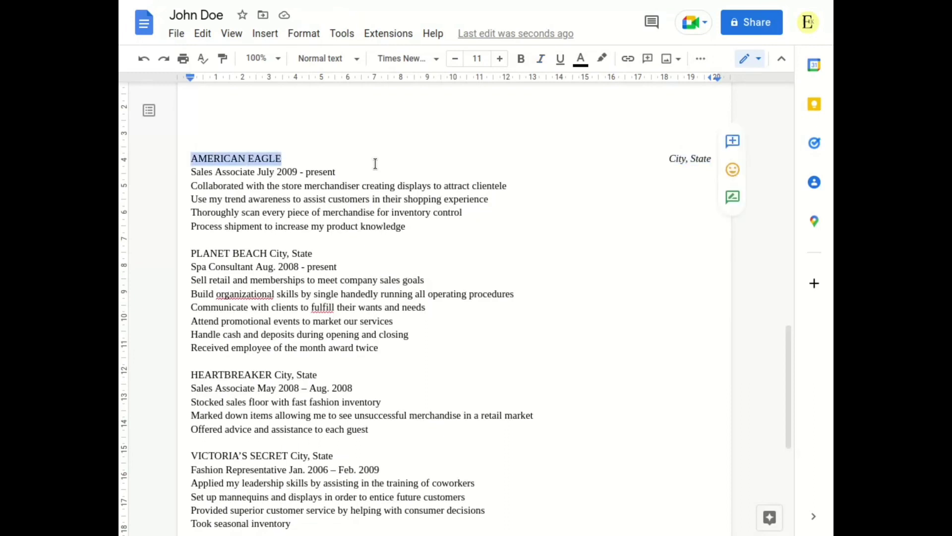
{"action": "key", "text": "ctrl+b"}
Step: Paint the employer-line format onto PLANET BEACH, HEARTBREAKER, VICTORIA'S SECRET and TARGET CORPORATION
{"action": "left_click", "coordinate": [293, 158]}
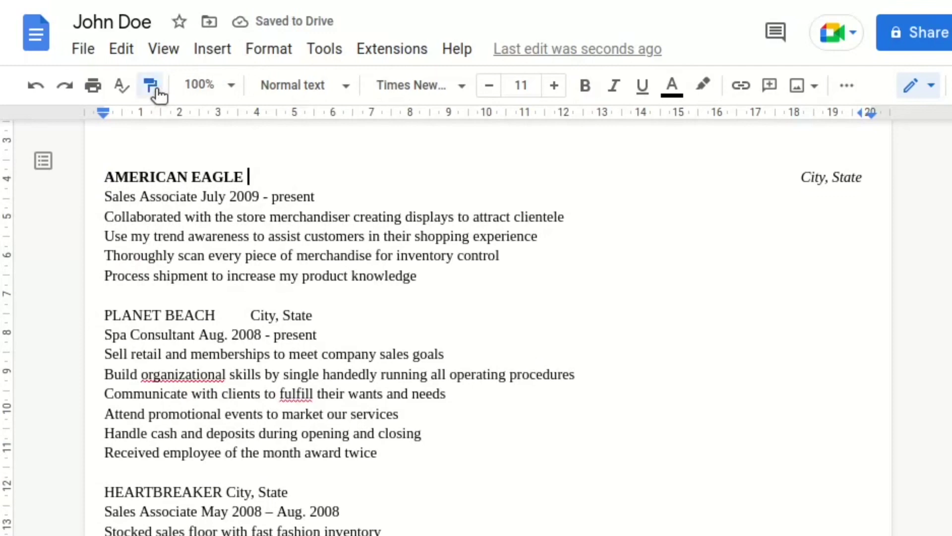
{"action": "left_click", "coordinate": [250, 315]}
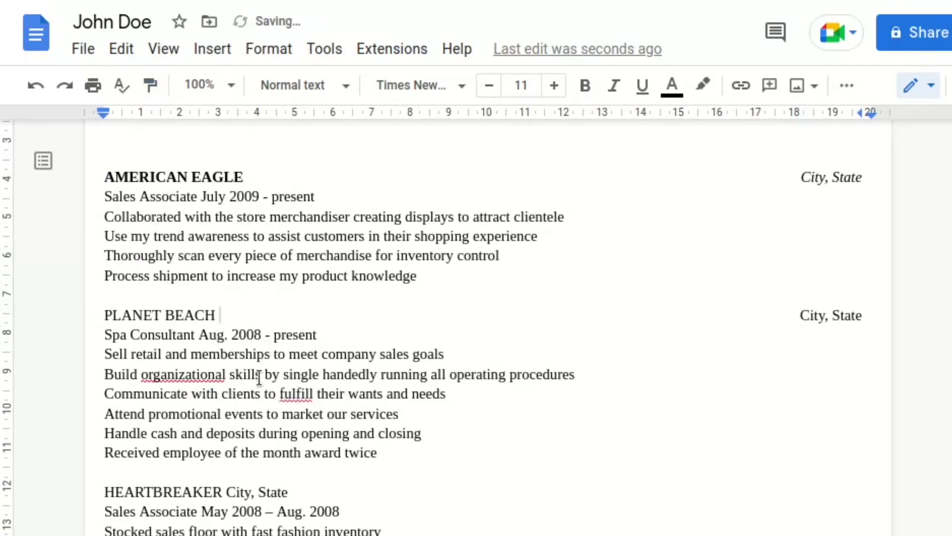
{"action": "left_click", "coordinate": [150, 85]}
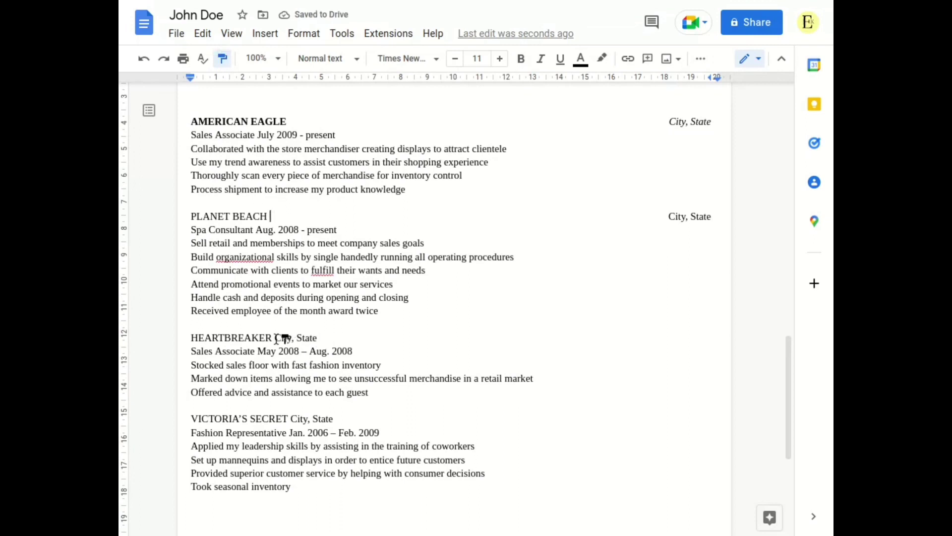
{"action": "left_click", "coordinate": [278, 338]}
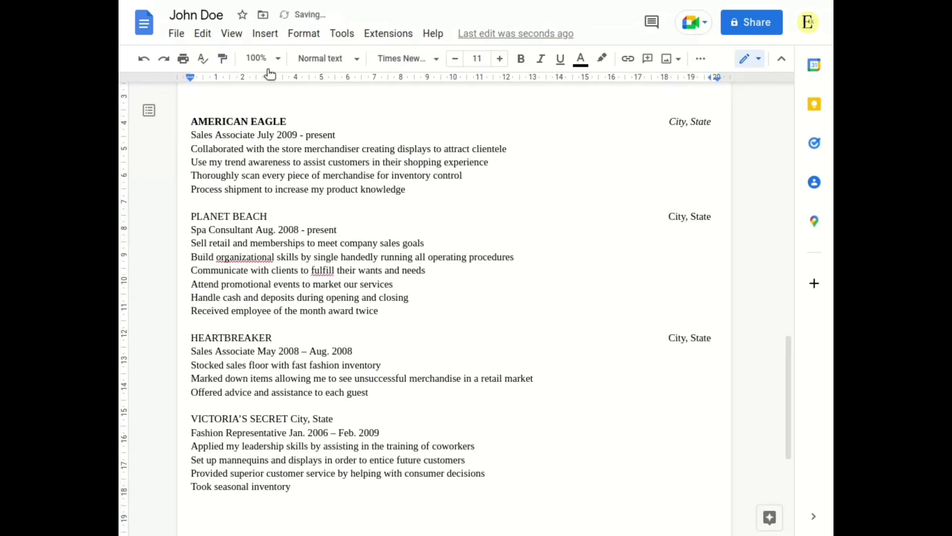
{"action": "scroll", "coordinate": [295, 365], "scroll_direction": "down", "scroll_amount": 1}
{"action": "left_click", "coordinate": [289, 382]}
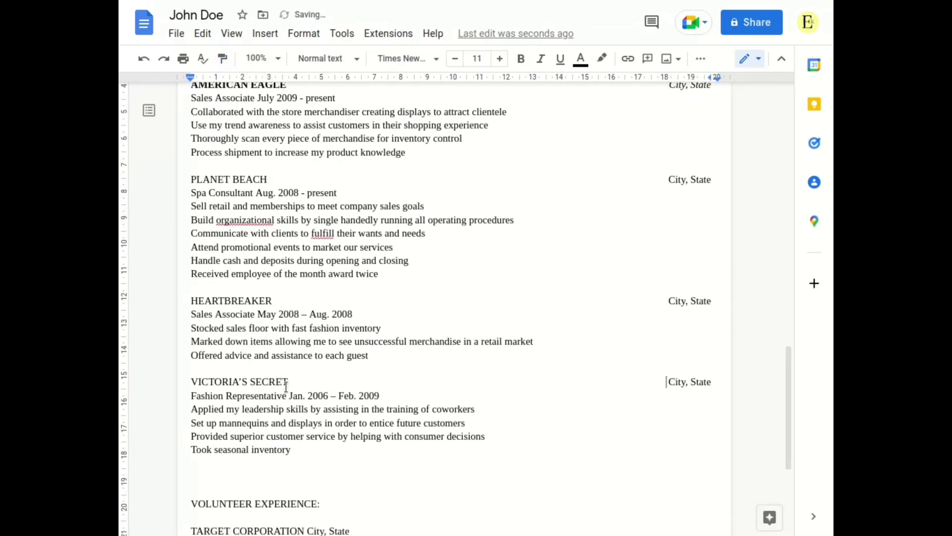
{"action": "left_click", "coordinate": [224, 60]}
{"action": "scroll", "coordinate": [297, 344], "scroll_direction": "down", "scroll_amount": 2}
{"action": "left_click", "coordinate": [313, 459]}
{"action": "scroll", "coordinate": [258, 114], "scroll_direction": "up", "scroll_amount": 4}
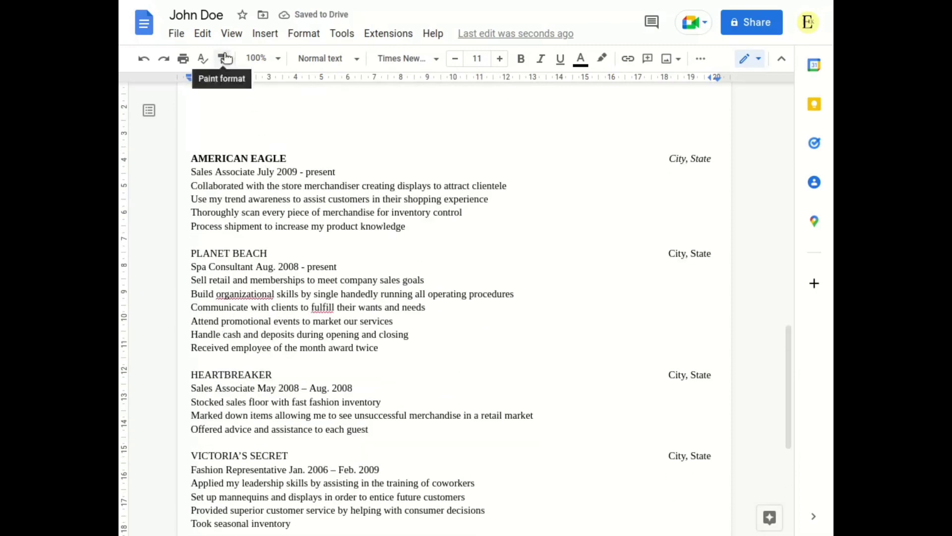
Step: Copy the employer-line layout onto each job-title line and tab every date range to the right margin
{"action": "left_click", "coordinate": [223, 58]}
{"action": "left_click", "coordinate": [256, 172]}
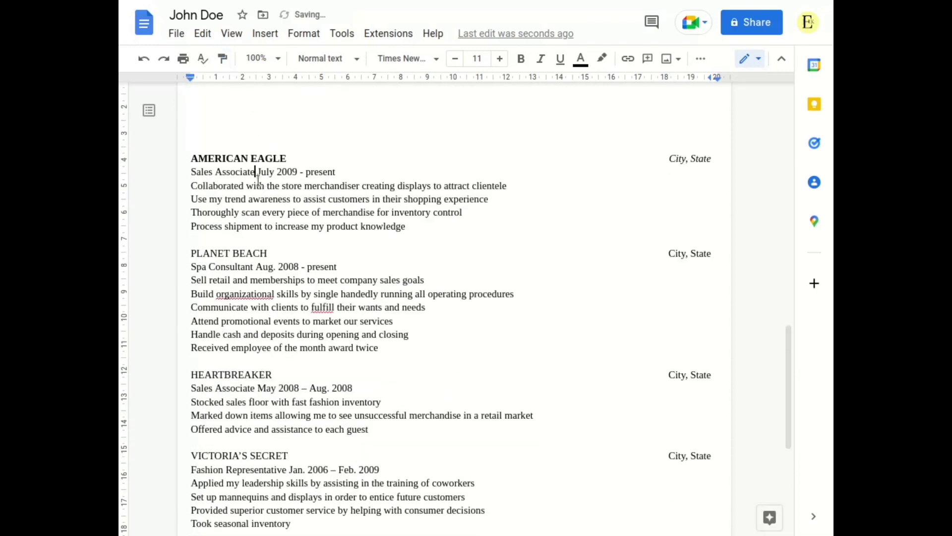
{"action": "key", "text": "Tab"}
{"action": "key", "text": "End"}
{"action": "left_click", "coordinate": [222, 59]}
{"action": "left_click", "coordinate": [256, 268]}
{"action": "key", "text": "Tab"}
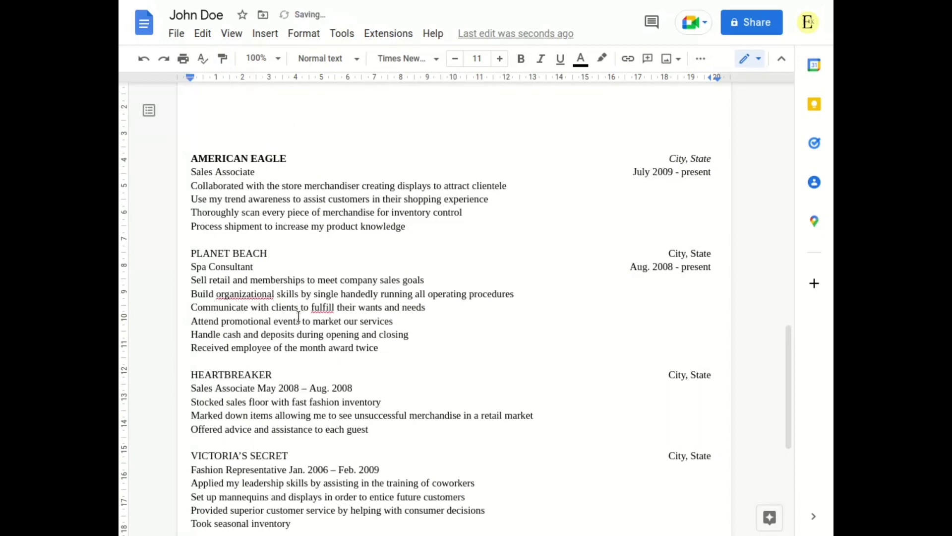
{"action": "left_click", "coordinate": [222, 59]}
{"action": "left_click", "coordinate": [259, 388]}
{"action": "key", "text": "Tab"}
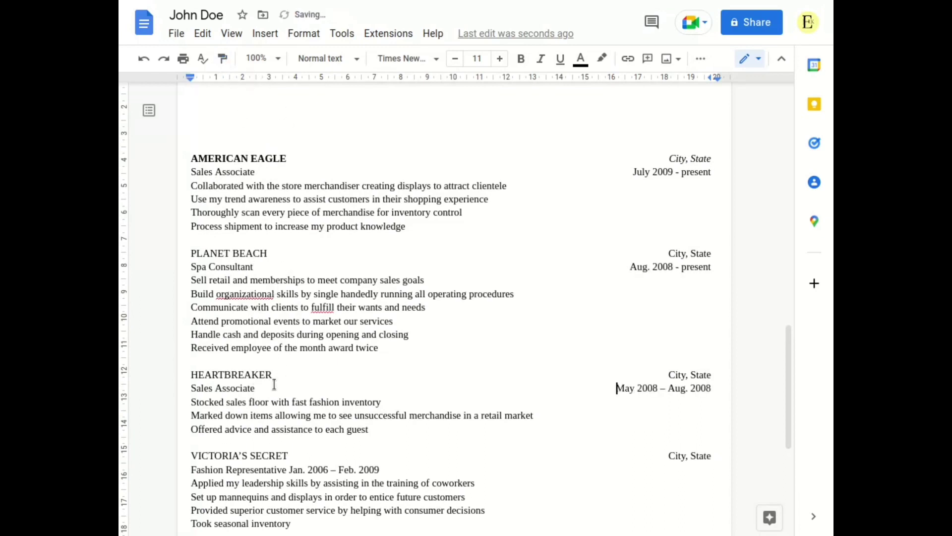
{"action": "left_click", "coordinate": [223, 59]}
{"action": "left_click", "coordinate": [291, 471]}
{"action": "key", "text": "Tab"}
{"action": "scroll", "coordinate": [342, 463], "scroll_direction": "down", "scroll_amount": 5}
{"action": "left_click", "coordinate": [223, 58]}
{"action": "left_click", "coordinate": [272, 397]}
{"action": "key", "text": "Tab"}
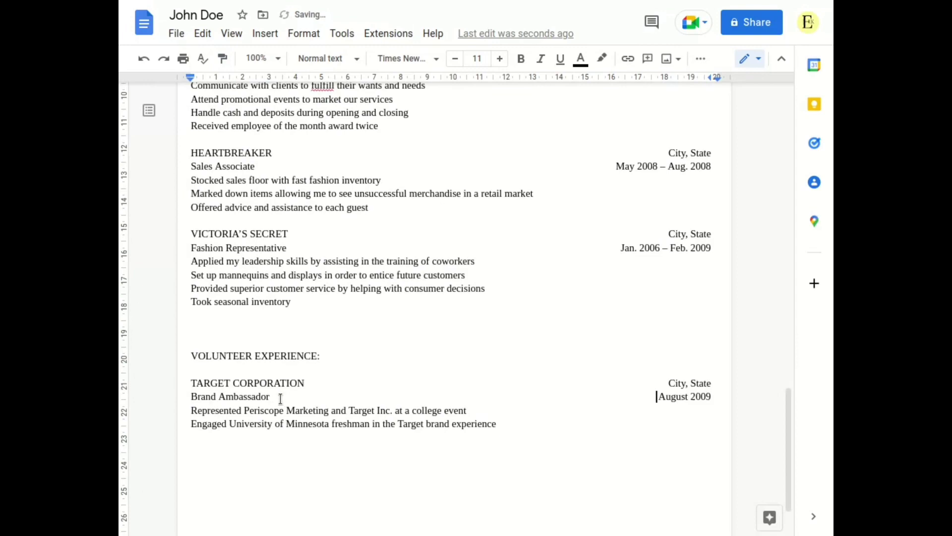
{"action": "scroll", "coordinate": [280, 398], "scroll_direction": "up", "scroll_amount": 4}
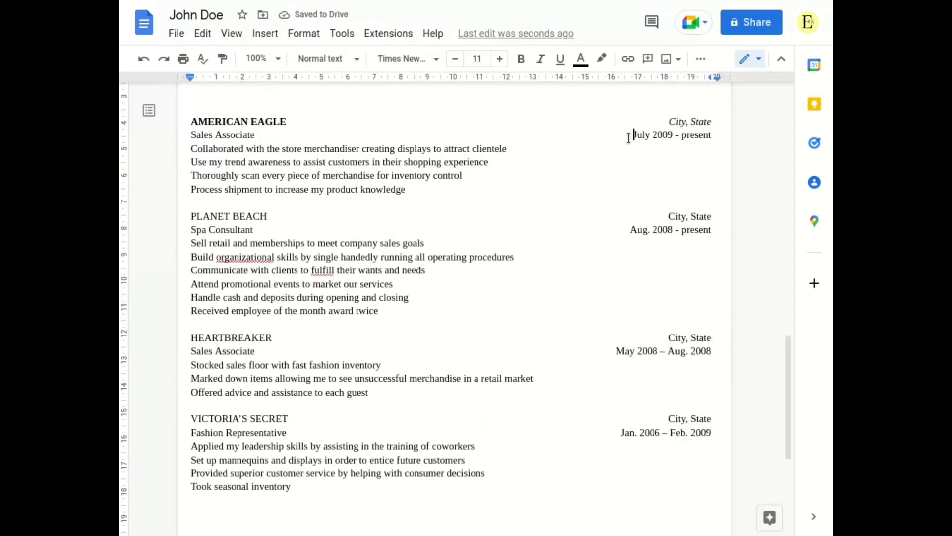
Step: Italicise the American Eagle, Planet Beach and Heartbreaker date ranges
{"action": "key", "text": "ctrl+shift+Right"}
{"action": "key", "text": "ctrl+shift+Right"}
{"action": "key", "text": "ctrl+shift+Right"}
{"action": "key", "text": "ctrl+i"}
{"action": "left_click", "coordinate": [631, 230]}
{"action": "key", "text": "shift+End"}
{"action": "key", "text": "ctrl+i"}
{"action": "left_click", "coordinate": [616, 352]}
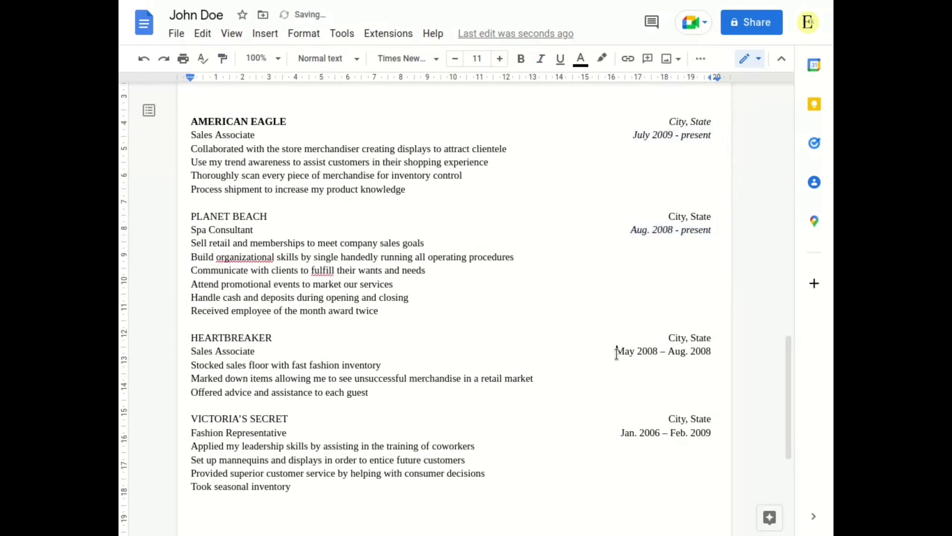
{"action": "key", "text": "shift+End"}
{"action": "key", "text": "ctrl+i"}
{"action": "left_click", "coordinate": [616, 434]}
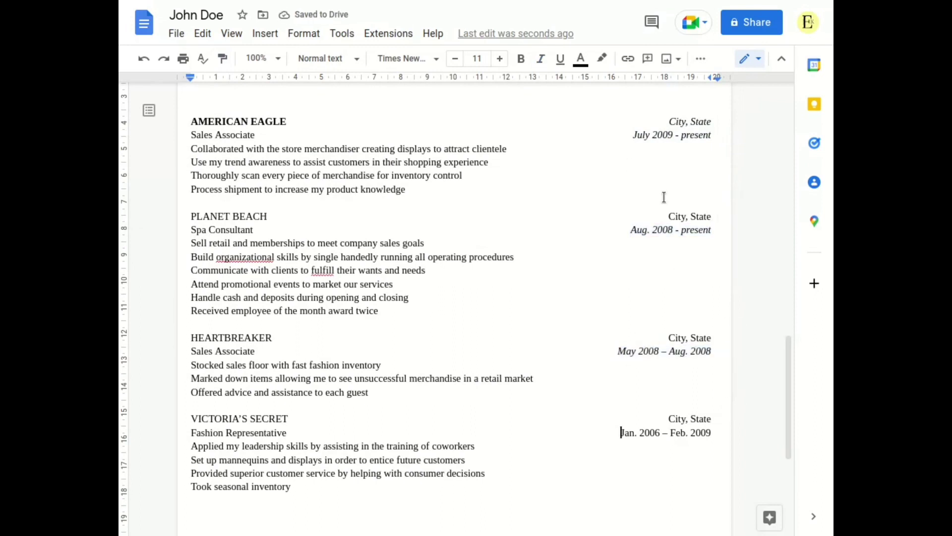
Step: Italicise the City, State for Planet Beach, Heartbreaker and Victoria's Secret
{"action": "left_click", "coordinate": [669, 220]}
{"action": "key", "text": "shift+End"}
{"action": "key", "text": "ctrl+i"}
{"action": "left_click", "coordinate": [669, 340]}
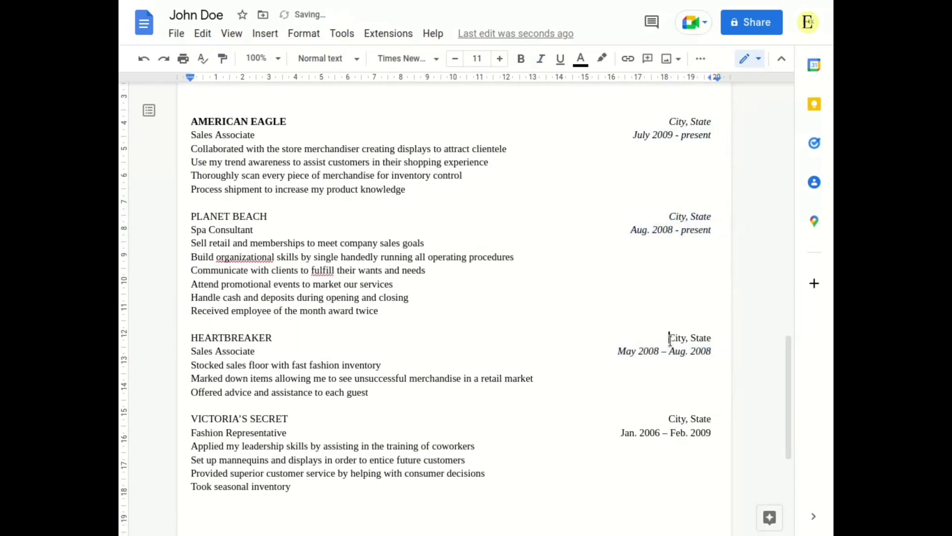
{"action": "key", "text": "shift+End"}
{"action": "key", "text": "ctrl+i"}
{"action": "left_click", "coordinate": [668, 418]}
{"action": "key", "text": "shift+End"}
{"action": "key", "text": "ctrl+i"}
Step: Italicise the Jan. 2006 – Feb. 2009 dates, Target's City, State and August 2009
{"action": "scroll", "coordinate": [635, 253], "scroll_direction": "down", "scroll_amount": 2}
{"action": "left_click", "coordinate": [622, 358]}
{"action": "key", "text": "shift+End"}
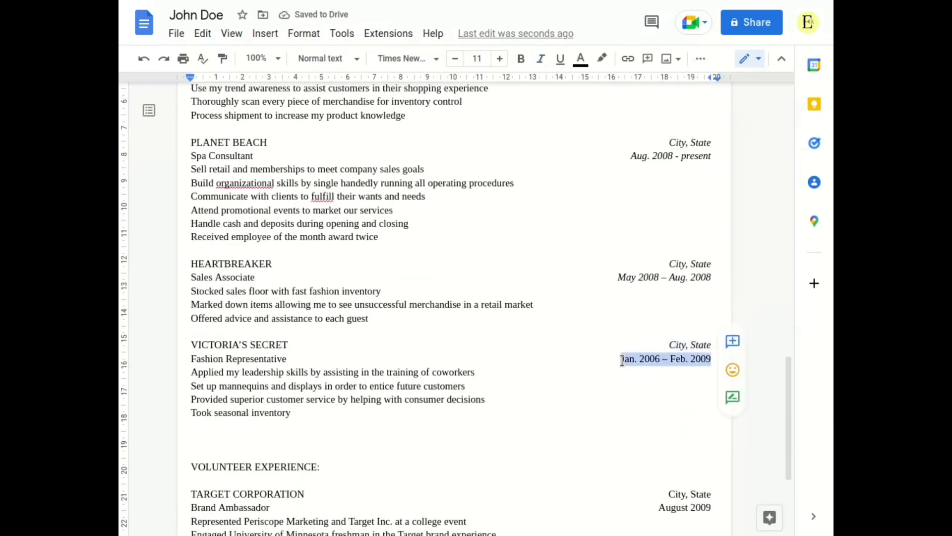
{"action": "key", "text": "ctrl+i"}
{"action": "scroll", "coordinate": [645, 397], "scroll_direction": "down", "scroll_amount": 2}
{"action": "left_click", "coordinate": [667, 419]}
{"action": "key", "text": "shift+End"}
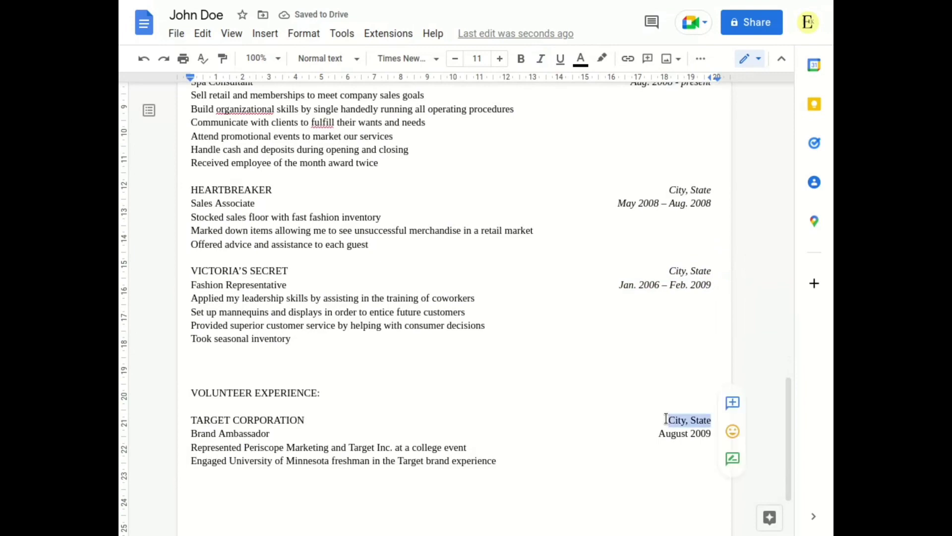
{"action": "key", "text": "ctrl+i"}
{"action": "key", "text": "Down"}
{"action": "key", "text": "ctrl+shift+Left"}
{"action": "key", "text": "ctrl+shift+Left"}
{"action": "key", "text": "ctrl+i"}
{"action": "scroll", "coordinate": [608, 442], "scroll_direction": "up", "scroll_amount": 4}
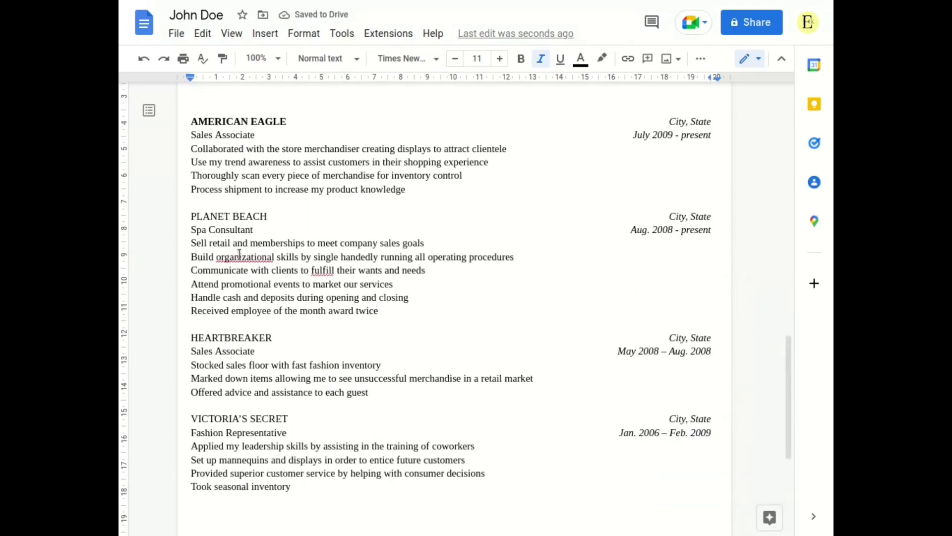
Step: Make PLANET BEACH, HEARTBREAKER and VICTORIA'S SECRET bold
{"action": "left_click", "coordinate": [267, 216]}
{"action": "key", "text": "shift+Home"}
{"action": "key", "text": "ctrl+b"}
{"action": "left_click", "coordinate": [276, 340]}
{"action": "key", "text": "shift+Home"}
{"action": "key", "text": "ctrl+b"}
{"action": "left_click", "coordinate": [289, 418]}
{"action": "key", "text": "shift+Home"}
{"action": "key", "text": "ctrl+b"}
Step: Make VOLUNTEER EXPERIENCE: and TARGET CORPORATION bold
{"action": "scroll", "coordinate": [303, 431], "scroll_direction": "down", "scroll_amount": 2}
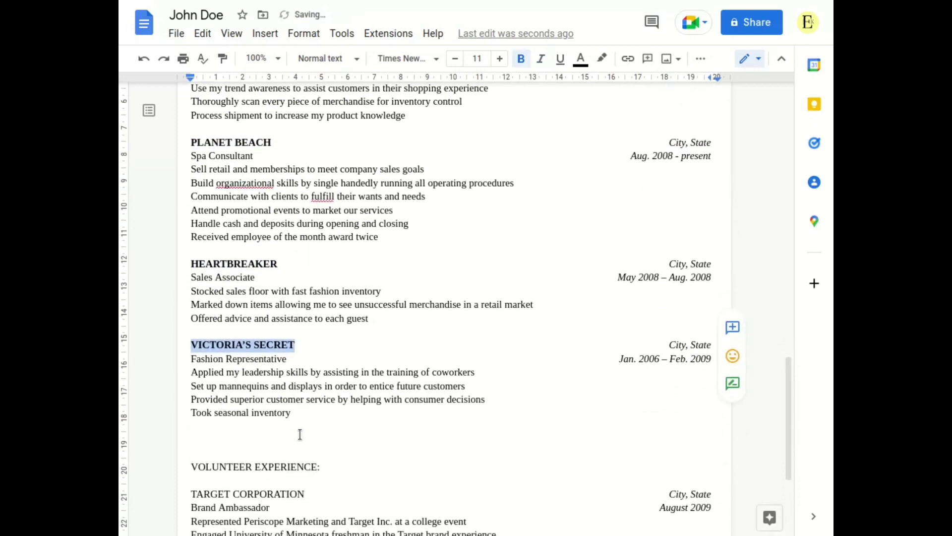
{"action": "left_click", "coordinate": [329, 466]}
{"action": "key", "text": "shift+Home"}
{"action": "key", "text": "ctrl+b"}
{"action": "left_click", "coordinate": [308, 494]}
{"action": "key", "text": "shift+Home"}
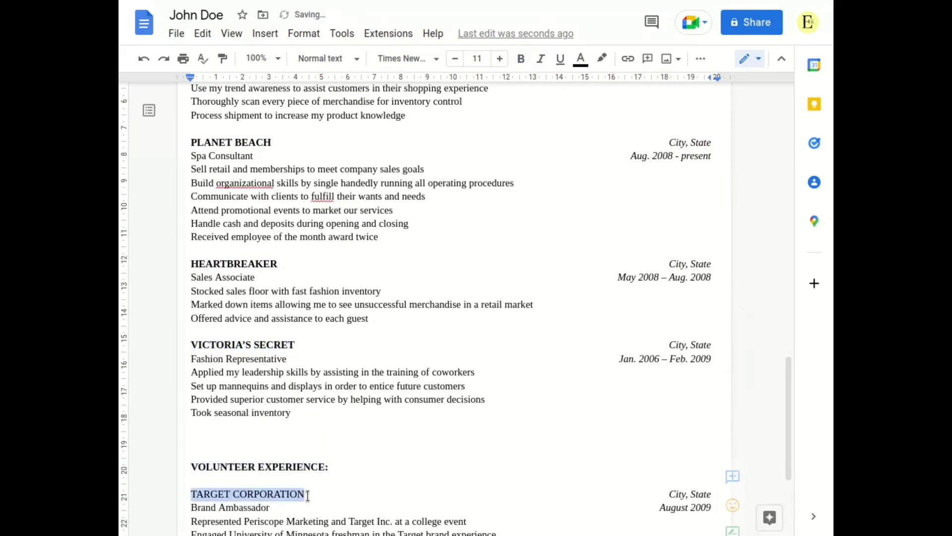
{"action": "key", "text": "ctrl+b"}
{"action": "scroll", "coordinate": [274, 510], "scroll_direction": "down", "scroll_amount": 1}
{"action": "left_click", "coordinate": [280, 469]}
{"action": "scroll", "coordinate": [298, 348], "scroll_direction": "up", "scroll_amount": 4}
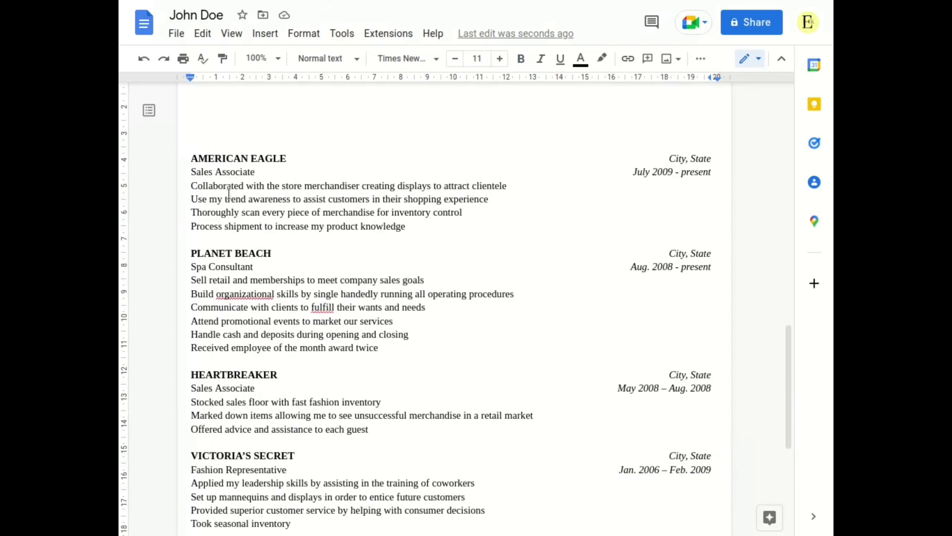
Step: Turn the American Eagle and Planet Beach duty lines into bulleted lists
{"action": "left_click", "coordinate": [405, 226], "text": "shift"}
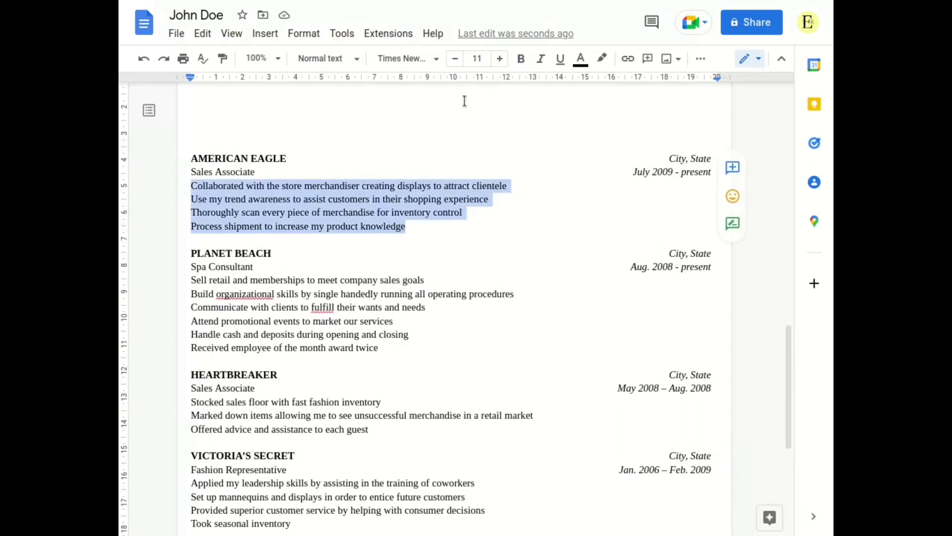
{"action": "left_click", "coordinate": [700, 58]}
{"action": "left_click", "coordinate": [594, 84]}
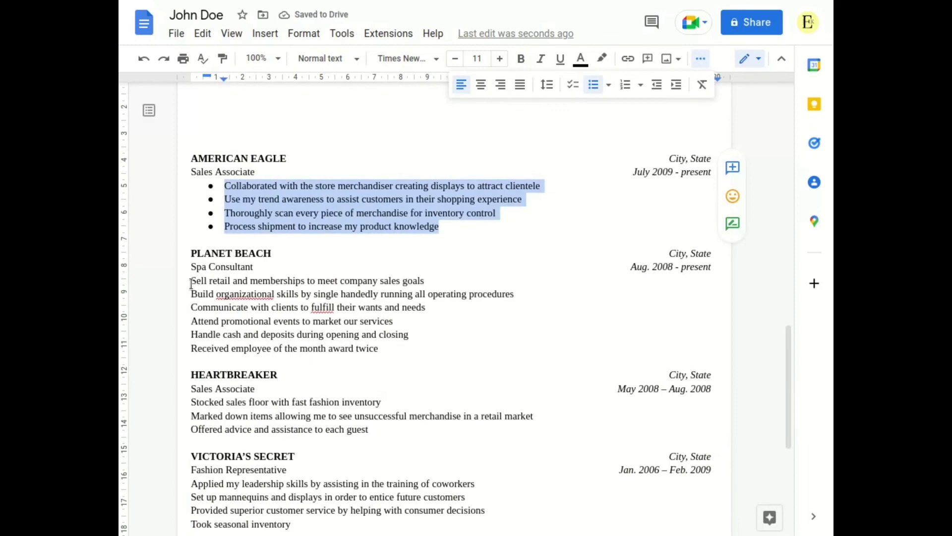
{"action": "left_click", "coordinate": [191, 280]}
{"action": "left_click", "coordinate": [379, 348], "text": "shift"}
{"action": "left_click", "coordinate": [594, 85]}
Step: Turn the Heartbreaker and Victoria's Secret duty lines into bulleted lists
{"action": "scroll", "coordinate": [199, 313], "scroll_direction": "down", "scroll_amount": 2}
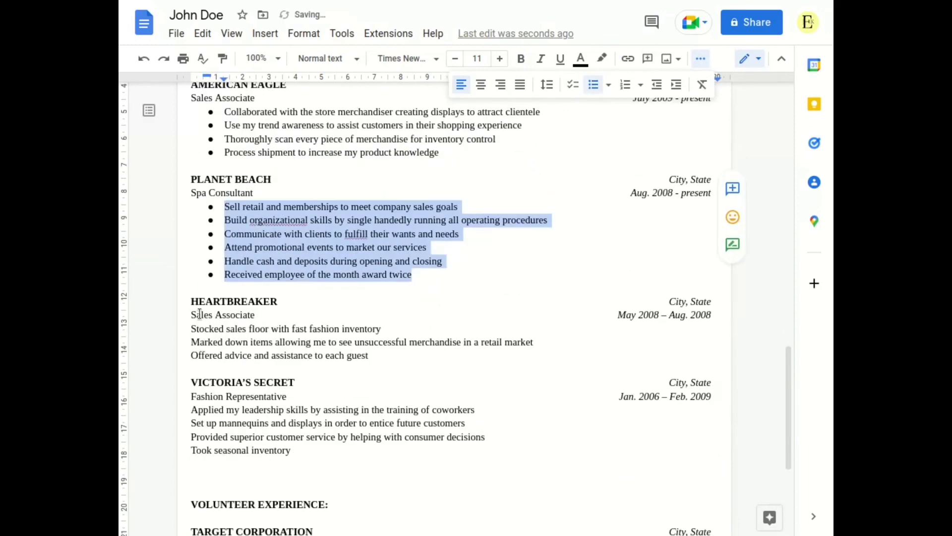
{"action": "left_click", "coordinate": [190, 330]}
{"action": "left_click", "coordinate": [379, 355], "text": "shift"}
{"action": "left_click", "coordinate": [594, 85]}
{"action": "left_click", "coordinate": [192, 409]}
{"action": "left_click", "coordinate": [292, 451], "text": "shift"}
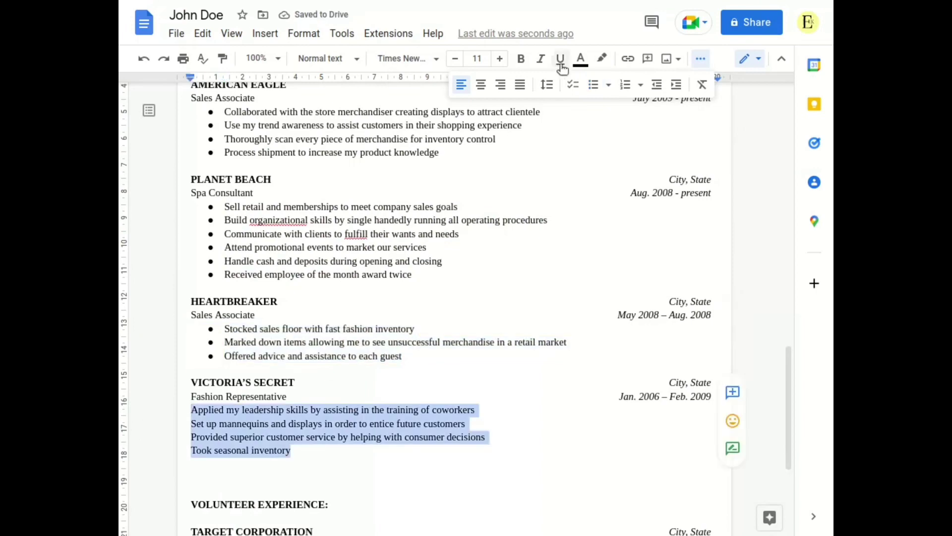
{"action": "left_click", "coordinate": [594, 85]}
Step: Turn the Target duty lines into a bulleted list
{"action": "scroll", "coordinate": [213, 369], "scroll_direction": "down", "scroll_amount": 2}
{"action": "left_click", "coordinate": [191, 448]}
{"action": "left_click", "coordinate": [301, 461], "text": "shift"}
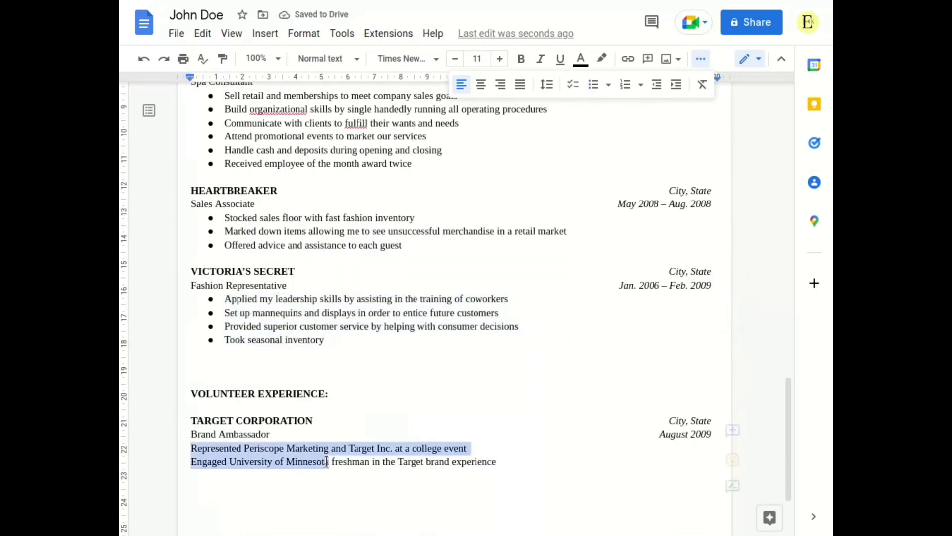
{"action": "left_click", "coordinate": [594, 85]}
{"action": "scroll", "coordinate": [237, 279], "scroll_direction": "up", "scroll_amount": 3}
{"action": "scroll", "coordinate": [237, 279], "scroll_direction": "up", "scroll_amount": 1}
{"action": "left_click", "coordinate": [193, 158]}
Step: Move the American Eagle job block into the top-right table cell and narrow the empty first column
{"action": "left_click", "coordinate": [454, 227], "text": "shift"}
{"action": "key", "text": "ctrl+c"}
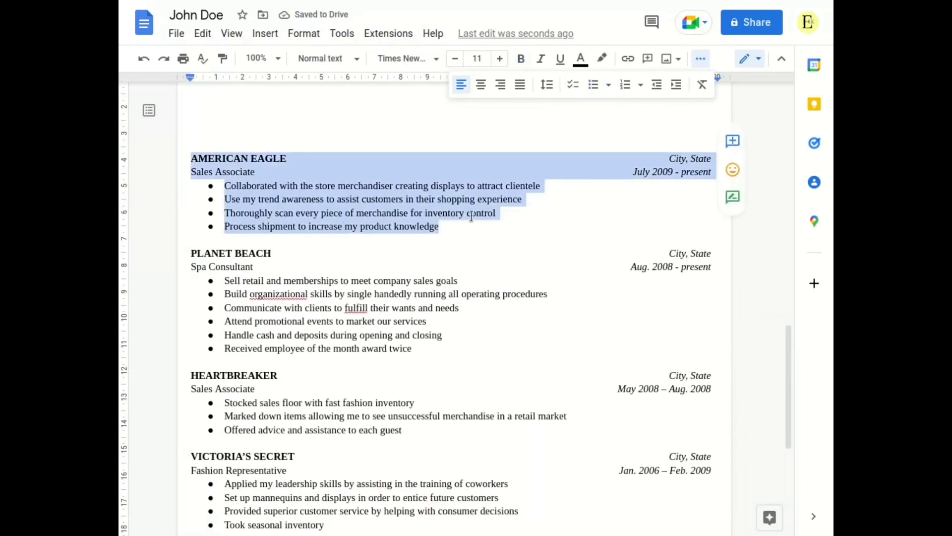
{"action": "key", "text": "BackSpace"}
{"action": "scroll", "coordinate": [448, 212], "scroll_direction": "up", "scroll_amount": 8}
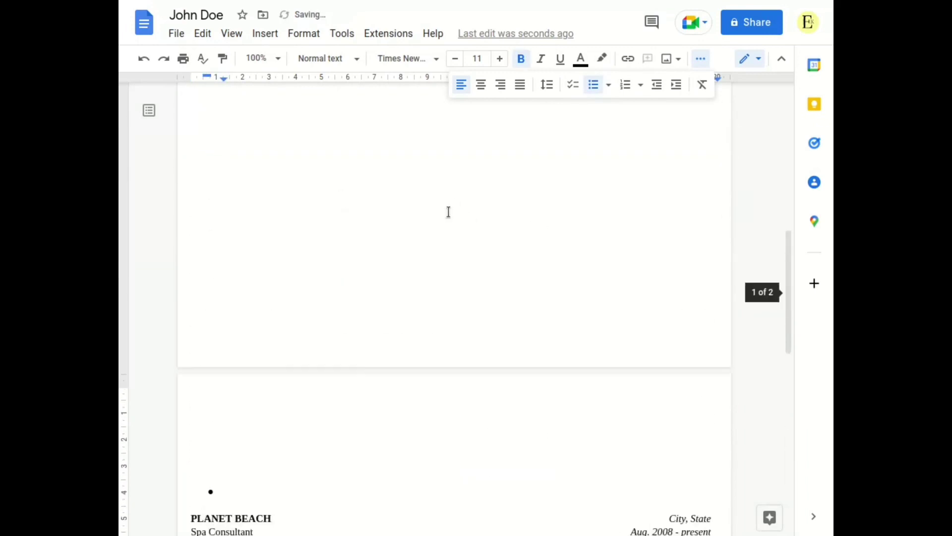
{"action": "scroll", "coordinate": [448, 211], "scroll_direction": "up", "scroll_amount": 10}
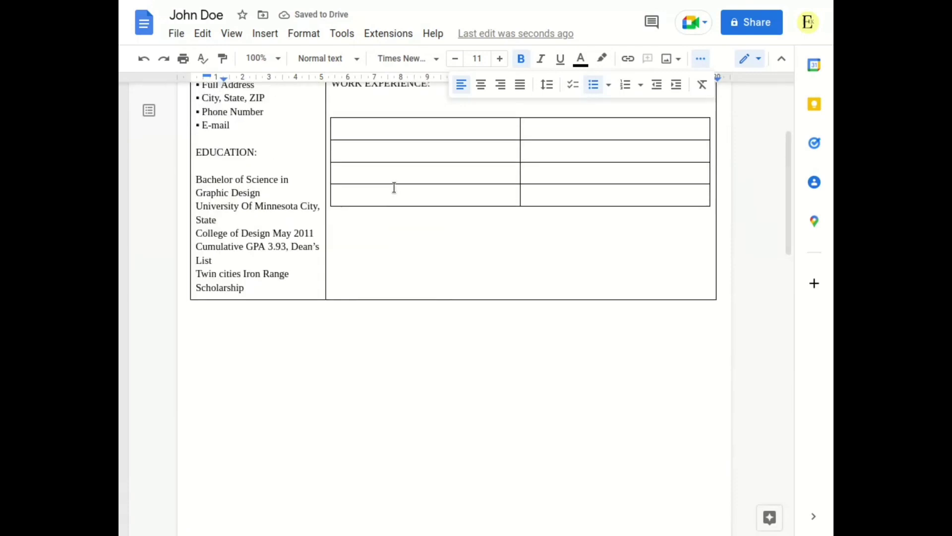
{"action": "scroll", "coordinate": [394, 187], "scroll_direction": "up", "scroll_amount": 1}
{"action": "left_click", "coordinate": [546, 145]}
{"action": "key", "text": "ctrl+v"}
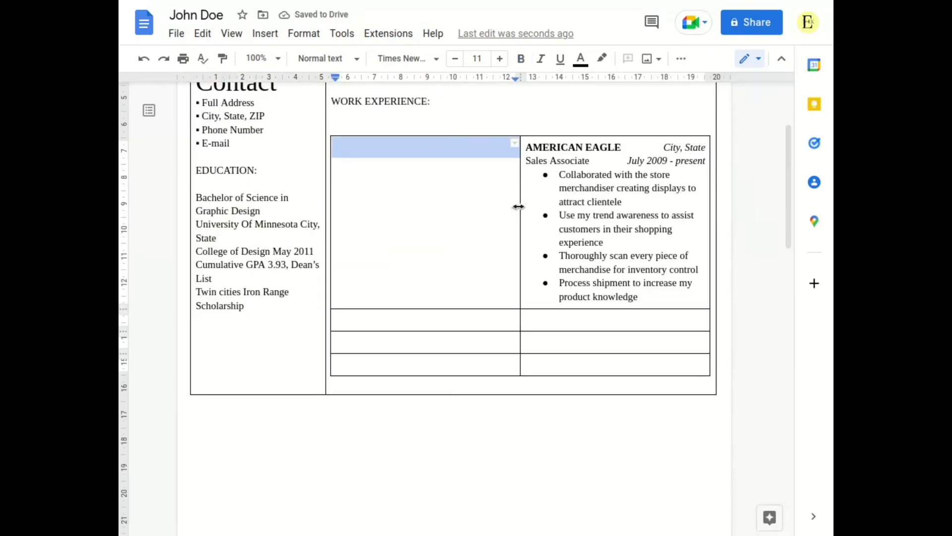
{"action": "left_click_drag", "start_coordinate": [518, 207], "coordinate": [355, 227]}
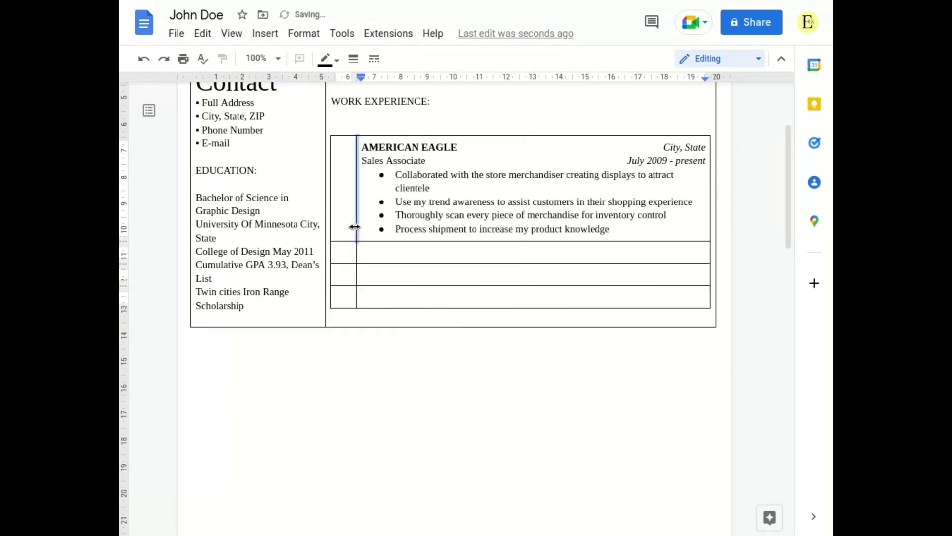
Step: Move the Planet Beach and Heartbreaker blocks into the table cells below American Eagle
{"action": "scroll", "coordinate": [348, 272], "scroll_direction": "down", "scroll_amount": 10}
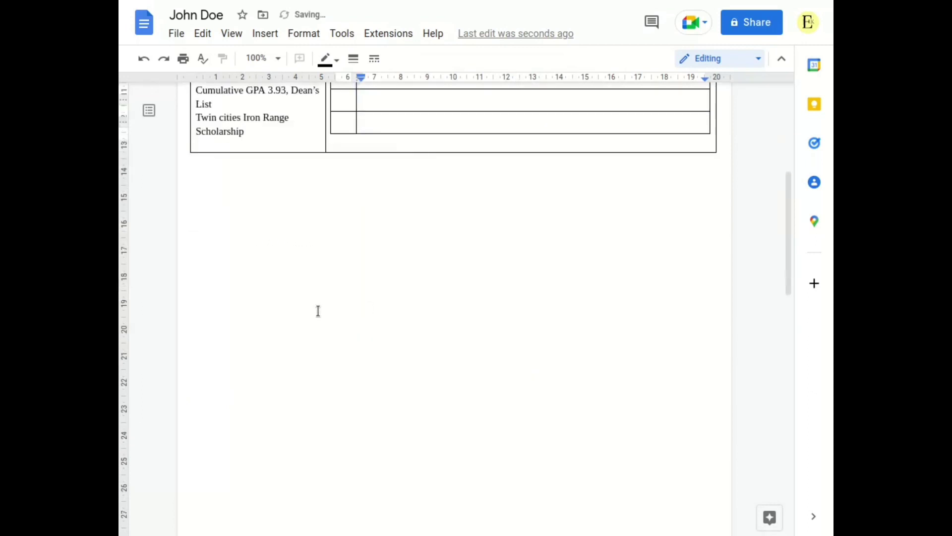
{"action": "left_click", "coordinate": [191, 370]}
{"action": "left_click", "coordinate": [427, 464], "text": "shift"}
{"action": "key", "text": "ctrl+x"}
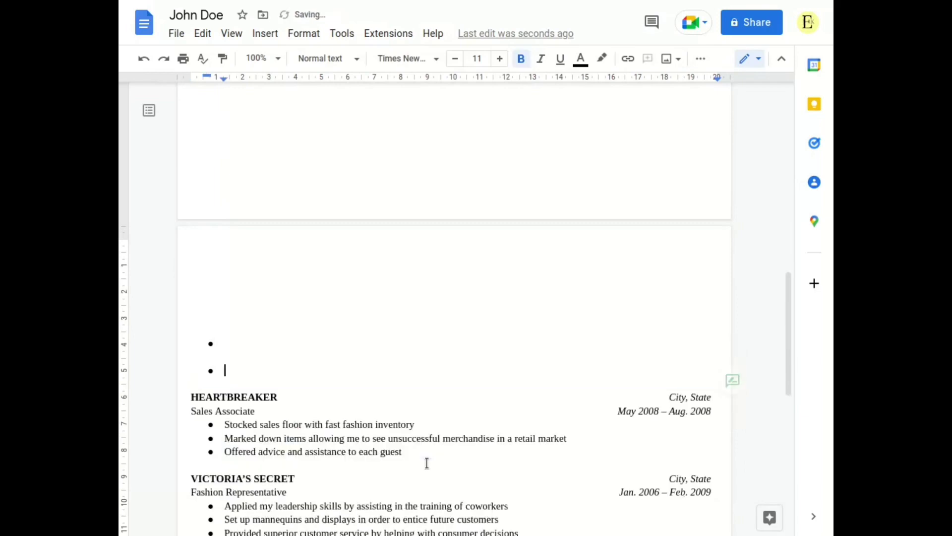
{"action": "scroll", "coordinate": [418, 388], "scroll_direction": "up", "scroll_amount": 10}
{"action": "left_click", "coordinate": [419, 250]}
{"action": "key", "text": "ctrl+v"}
{"action": "scroll", "coordinate": [419, 250], "scroll_direction": "down", "scroll_amount": 10}
{"action": "left_click", "coordinate": [191, 323]}
{"action": "left_click", "coordinate": [448, 380], "text": "shift"}
{"action": "key", "text": "ctrl+x"}
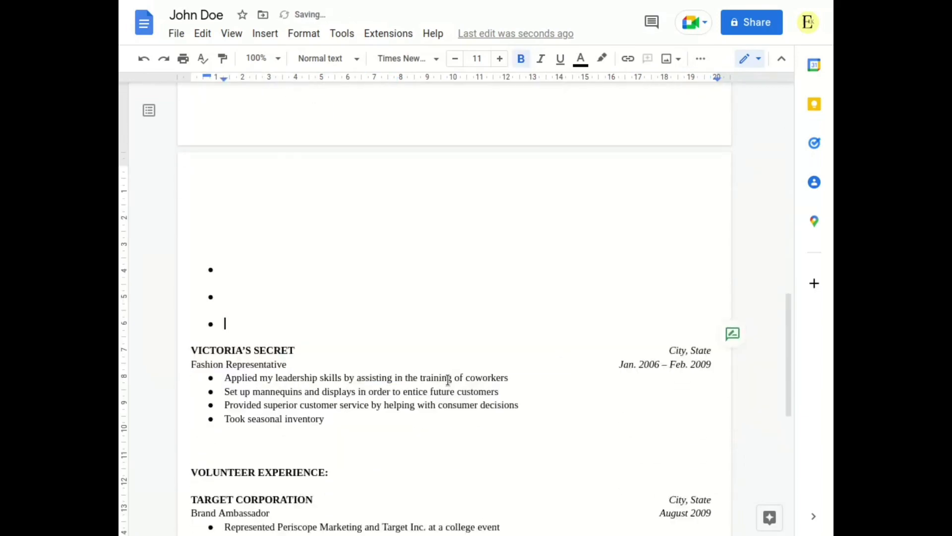
{"action": "scroll", "coordinate": [448, 380], "scroll_direction": "up", "scroll_amount": 10}
{"action": "left_click", "coordinate": [463, 347]}
{"action": "key", "text": "ctrl+v"}
Step: Move the Victoria's Secret block into the empty bottom table cell
{"action": "scroll", "coordinate": [463, 350], "scroll_direction": "down", "scroll_amount": 10}
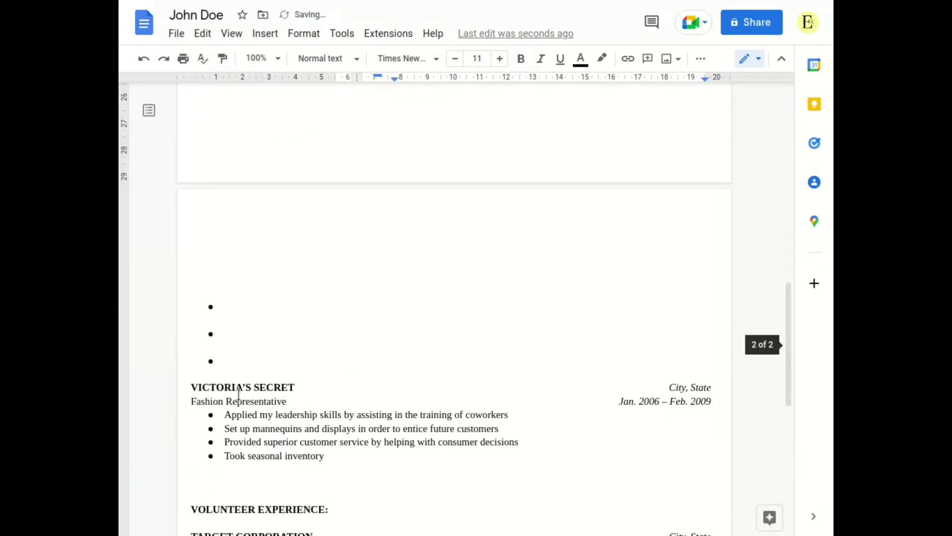
{"action": "left_click", "coordinate": [191, 388]}
{"action": "left_click", "coordinate": [334, 460], "text": "shift"}
{"action": "key", "text": "ctrl+x"}
{"action": "scroll", "coordinate": [334, 459], "scroll_direction": "up", "scroll_amount": 10}
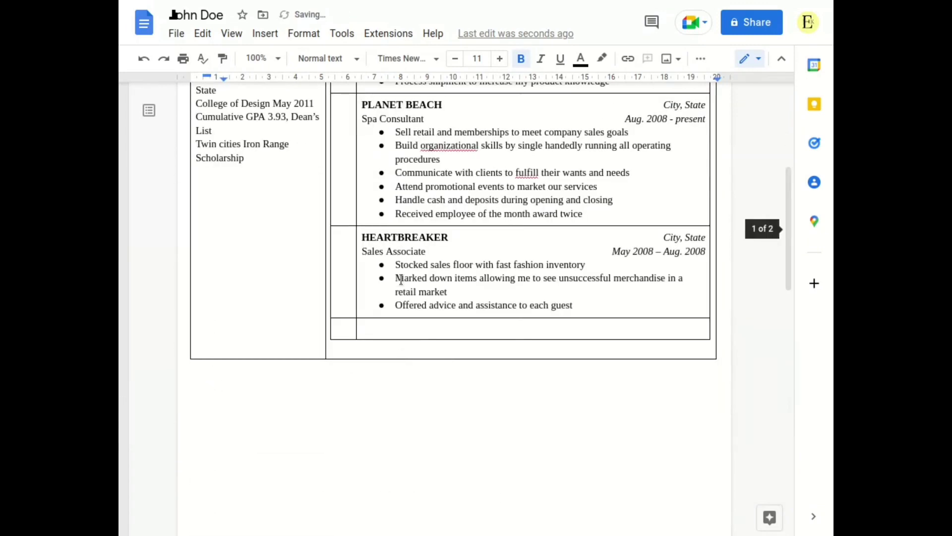
{"action": "left_click", "coordinate": [410, 340]}
{"action": "key", "text": "ctrl+v"}
Step: Move the Volunteer Experience section to just below the job table
{"action": "scroll", "coordinate": [407, 329], "scroll_direction": "down", "scroll_amount": 2}
{"action": "scroll", "coordinate": [406, 329], "scroll_direction": "down", "scroll_amount": 7}
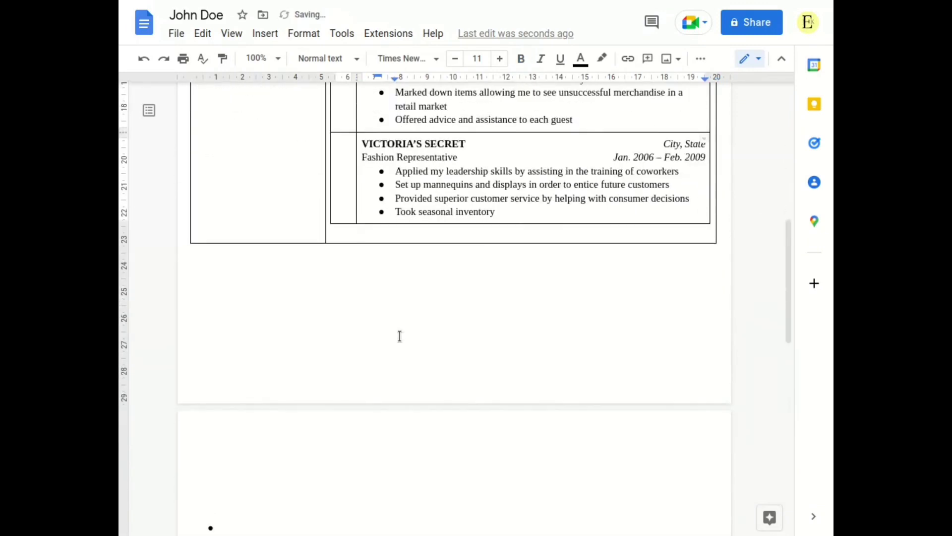
{"action": "left_click", "coordinate": [191, 406]}
{"action": "left_click", "coordinate": [550, 483], "text": "shift"}
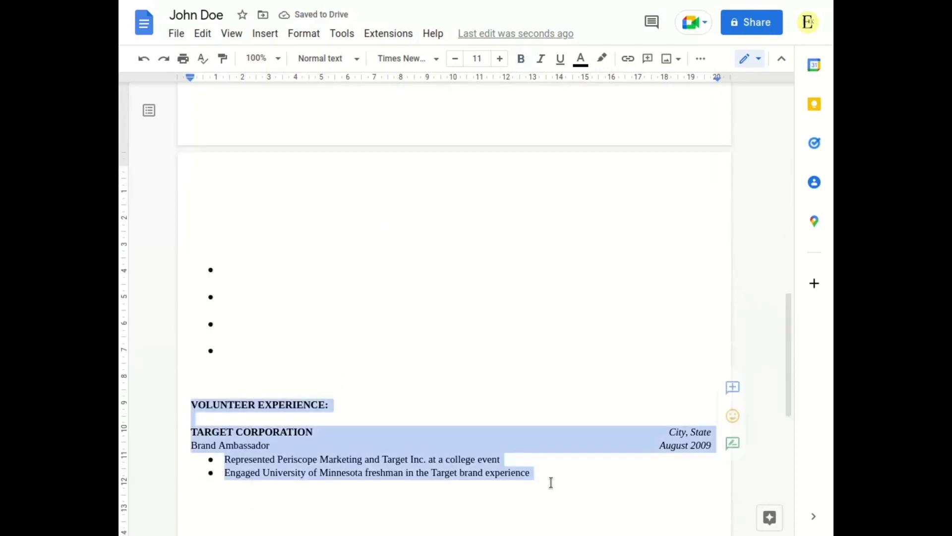
{"action": "key", "text": "ctrl+x"}
{"action": "scroll", "coordinate": [546, 415], "scroll_direction": "up", "scroll_amount": 7}
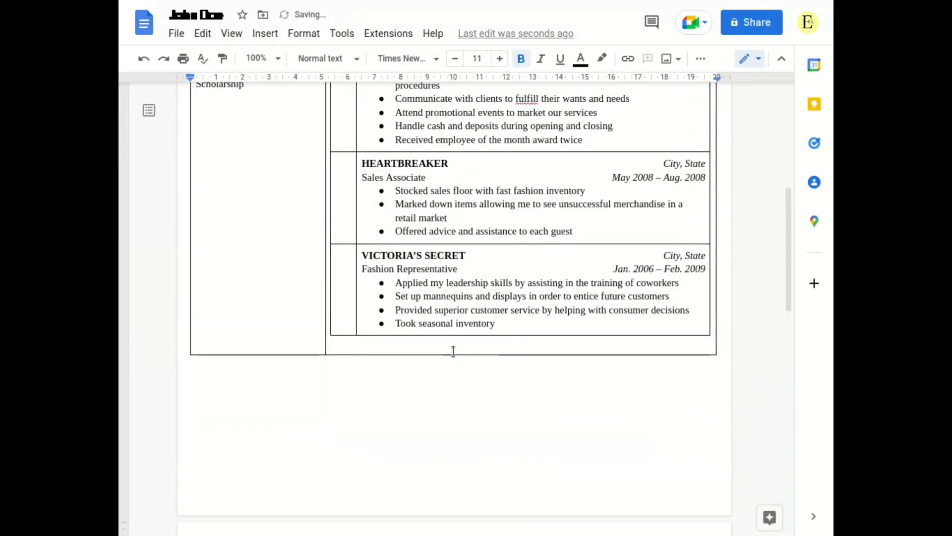
{"action": "left_click", "coordinate": [453, 349]}
{"action": "key", "text": "ctrl+v"}
Step: Delete the leftover empty bullet lines
{"action": "scroll", "coordinate": [314, 442], "scroll_direction": "down", "scroll_amount": 7}
{"action": "left_click", "coordinate": [259, 360]}
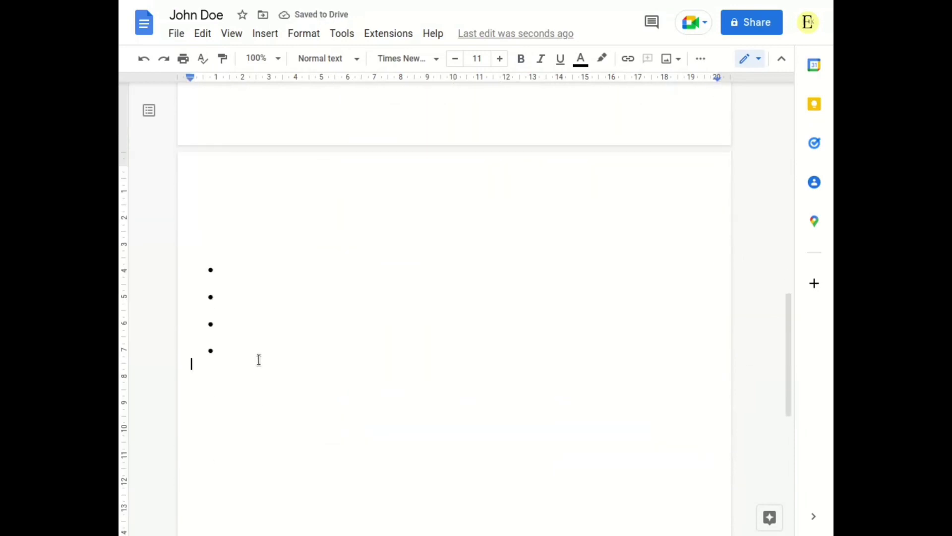
{"action": "left_click", "coordinate": [230, 240], "text": "shift"}
{"action": "key", "text": "BackSpace"}
{"action": "scroll", "coordinate": [231, 240], "scroll_direction": "up", "scroll_amount": 10}
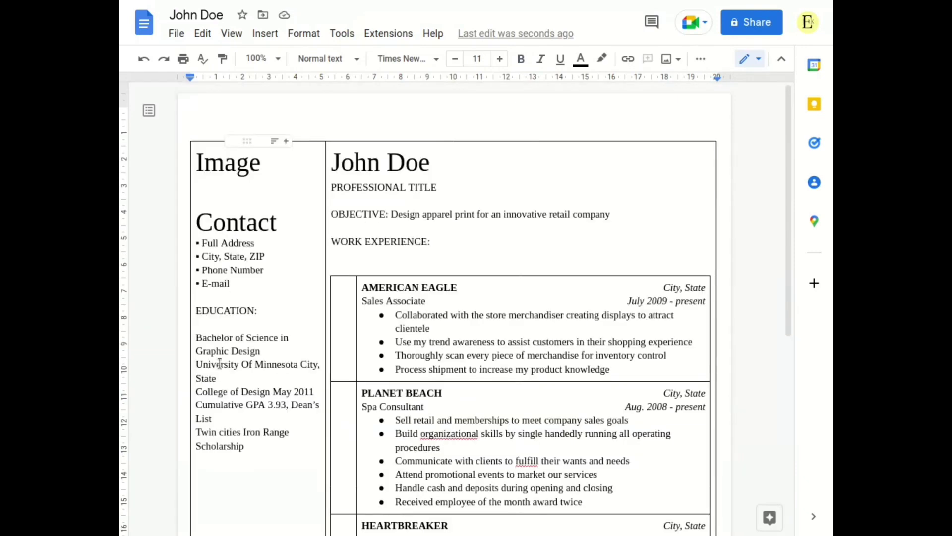
Step: Make the WORK EXPERIENCE: heading bold
{"action": "left_click", "coordinate": [389, 238]}
{"action": "triple_click", "coordinate": [371, 242]}
{"action": "key", "text": "ctrl+b"}
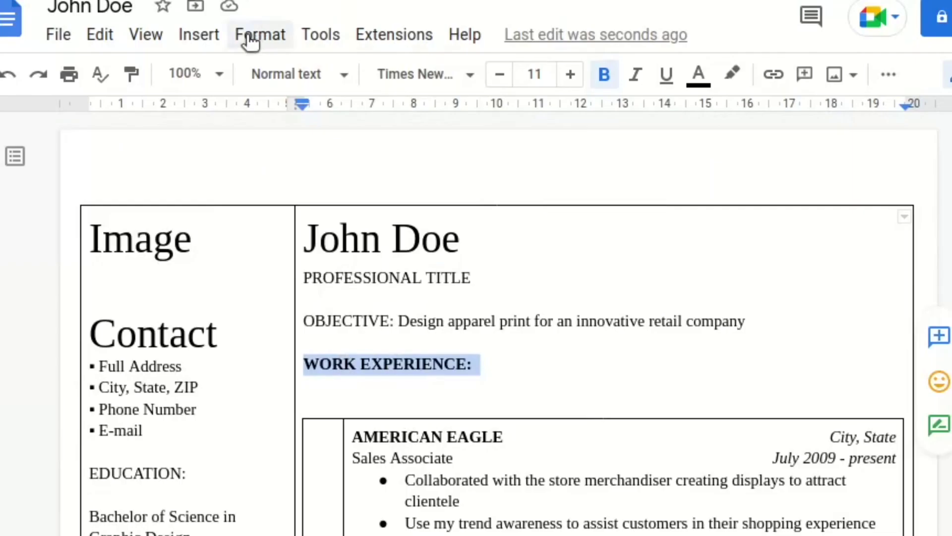
Step: Set a bottom border under WORK EXPERIENCE: in Borders and shading
{"action": "left_click", "coordinate": [251, 43]}
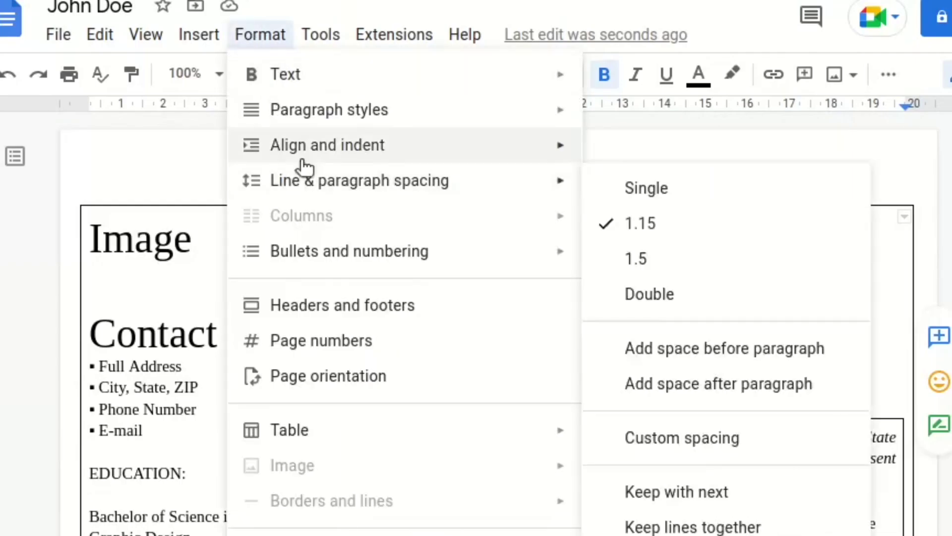
{"action": "mouse_move", "coordinate": [323, 120]}
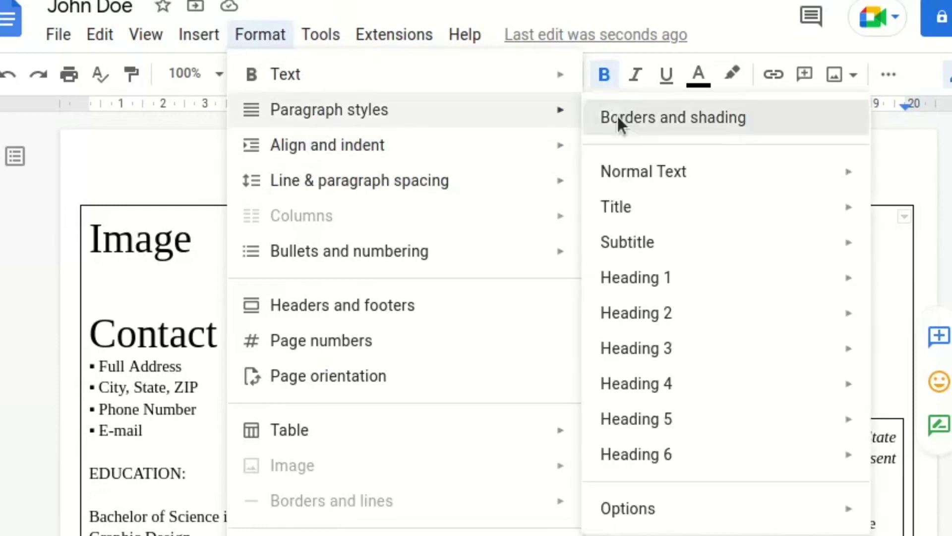
{"action": "left_click", "coordinate": [618, 118]}
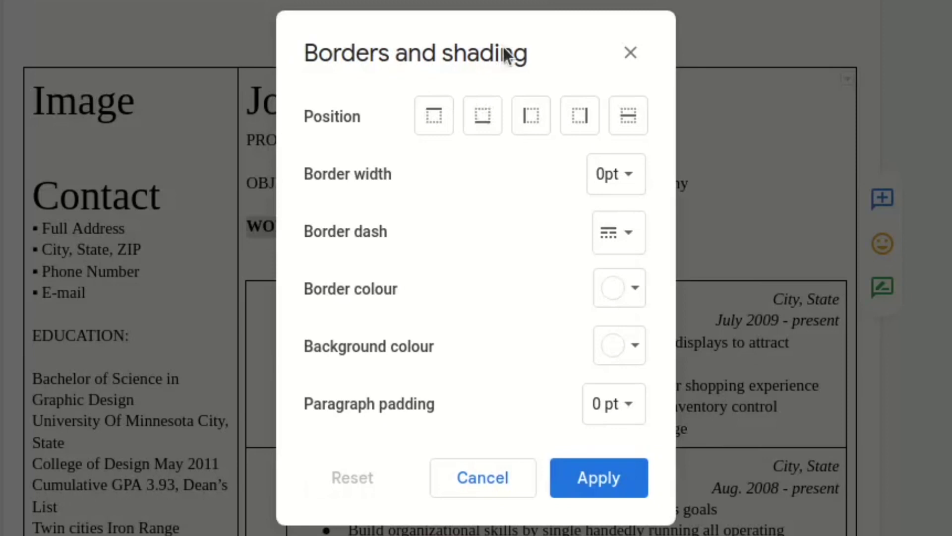
{"action": "left_click", "coordinate": [483, 116]}
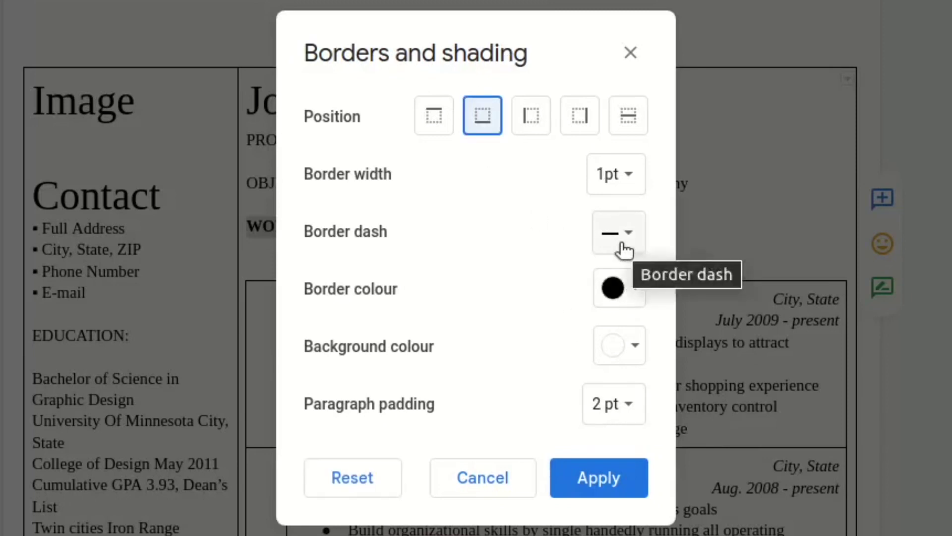
Step: Give WORK EXPERIENCE a bottom border and paint its heading style onto Contact
{"action": "left_click", "coordinate": [601, 478]}
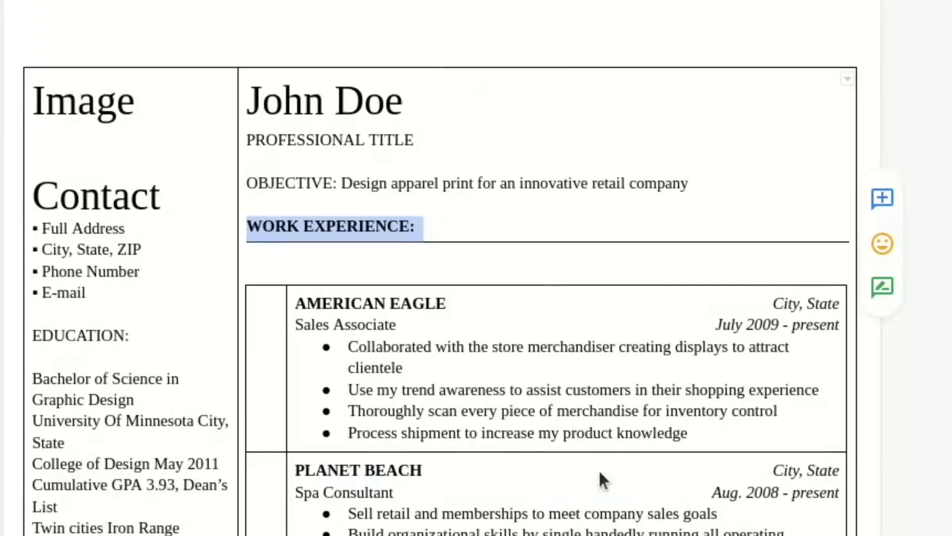
{"action": "left_click", "coordinate": [388, 224]}
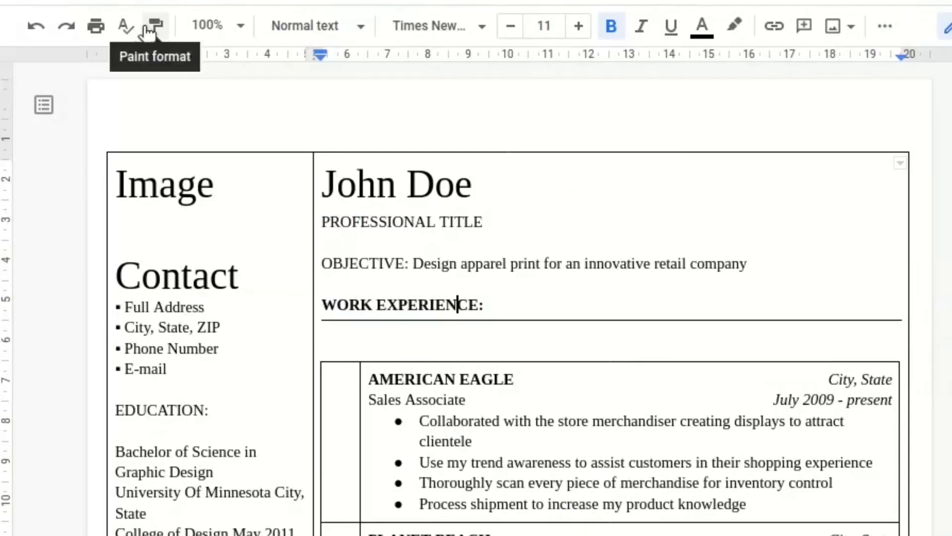
{"action": "left_click", "coordinate": [149, 28]}
{"action": "left_click", "coordinate": [184, 288]}
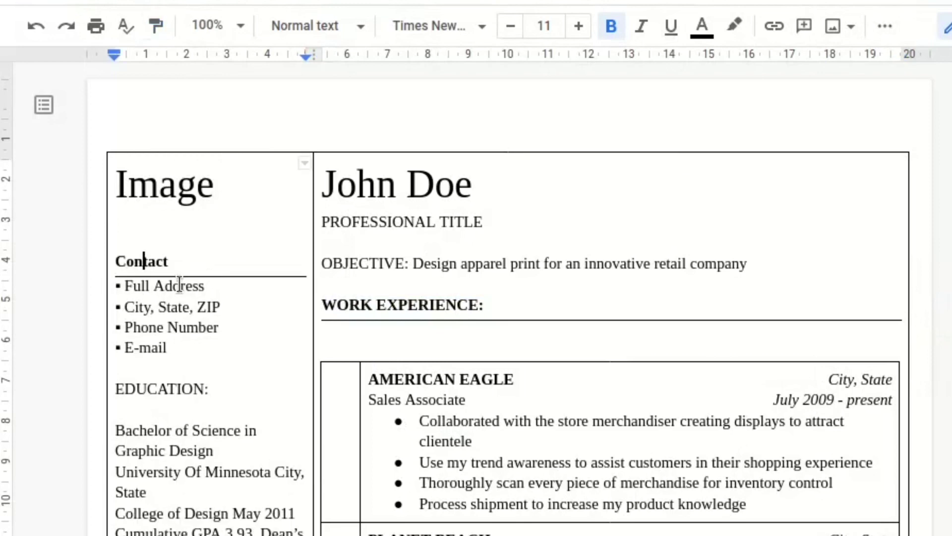
Step: Paint the same heading style onto EDUCATION and VOLUNTEER EXPERIENCE
{"action": "left_click", "coordinate": [156, 26]}
{"action": "left_click", "coordinate": [180, 389]}
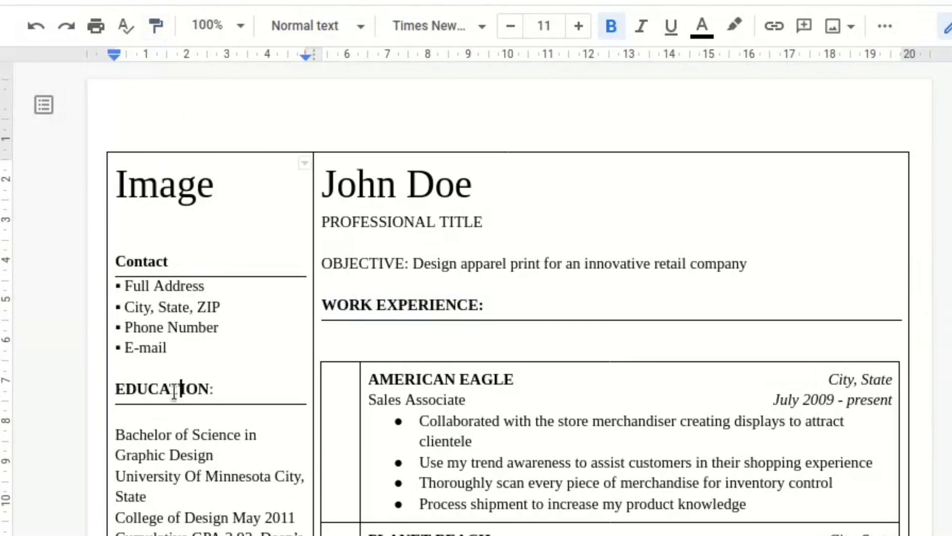
{"action": "scroll", "coordinate": [237, 291], "scroll_direction": "down", "scroll_amount": 1}
{"action": "left_click", "coordinate": [156, 25]}
{"action": "scroll", "coordinate": [240, 195], "scroll_direction": "down", "scroll_amount": 12}
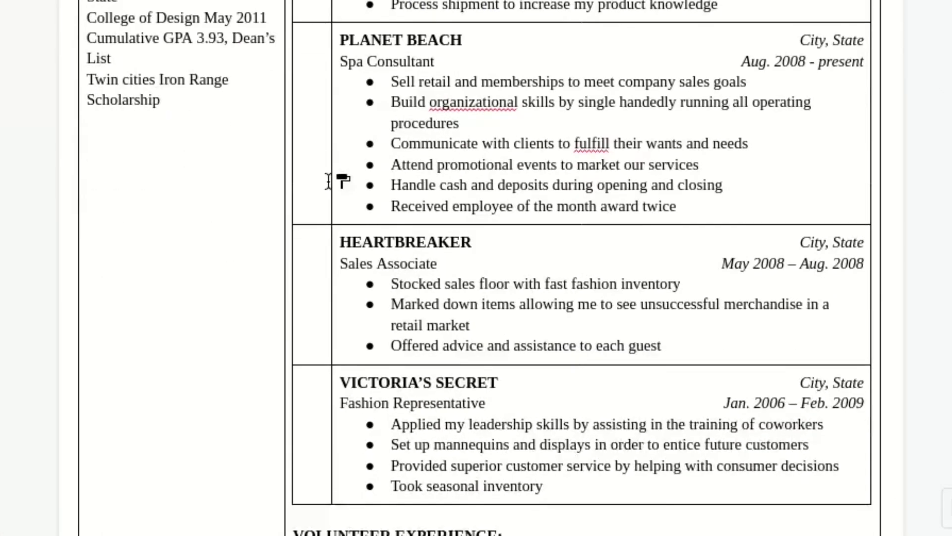
{"action": "left_click", "coordinate": [359, 365]}
{"action": "scroll", "coordinate": [400, 193], "scroll_direction": "up", "scroll_amount": 14}
Step: Retype the Contact heading in capitals as CONTACT
{"action": "double_click", "coordinate": [119, 42]}
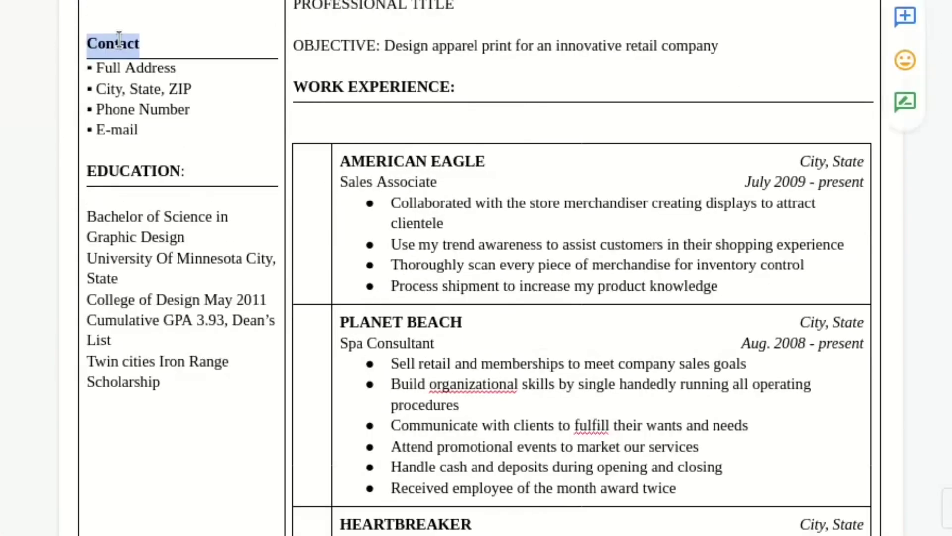
{"action": "type", "text": "CONTACT"}
{"action": "triple_click", "coordinate": [403, 147]}
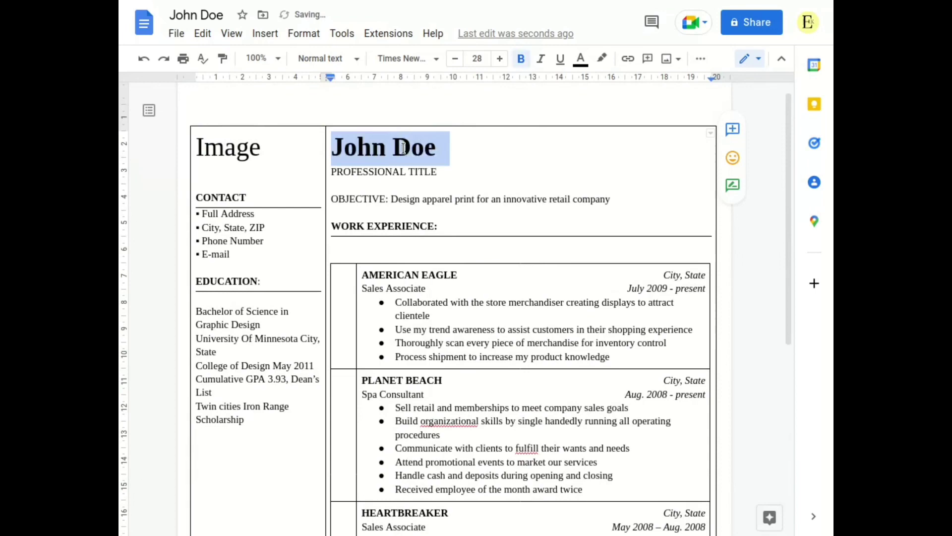
{"action": "left_click", "coordinate": [423, 251]}
Step: Below Scholarship, type SKILLS and lines Microsoft Office, Adobe Premere Pro, Adobe Photoshop, Leadership, Management
{"action": "scroll", "coordinate": [348, 248], "scroll_direction": "down", "scroll_amount": 6}
{"action": "left_click", "coordinate": [258, 117]}
{"action": "type", "text": "S"}
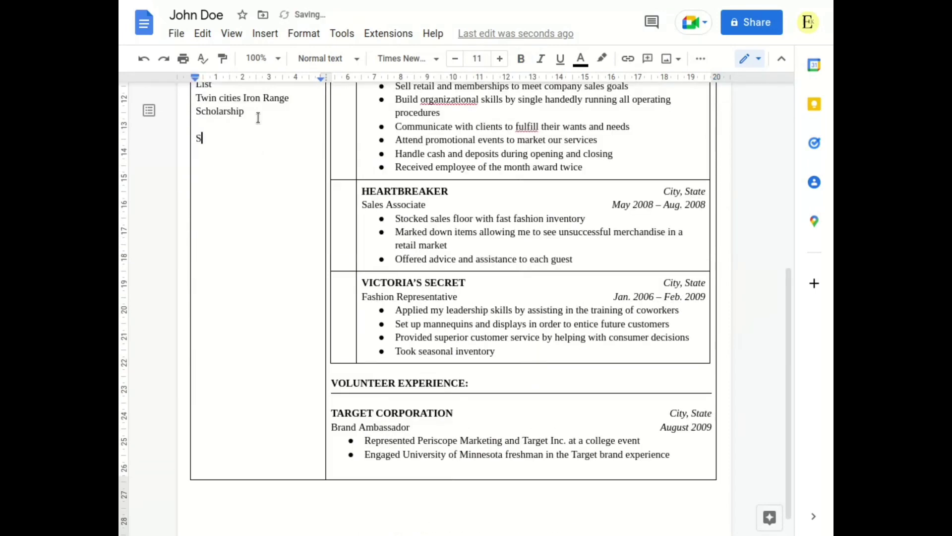
{"action": "type", "text": "KILLS"}
{"action": "key", "text": "Return"}
{"action": "type", "text": "Microsoft Office"}
{"action": "key", "text": "Return"}
{"action": "type", "text": "Adobe Premere Pro"}
{"action": "key", "text": "Return"}
{"action": "type", "text": "Adobe Photoshop"}
{"action": "key", "text": "Return"}
{"action": "type", "text": "Leadership"}
{"action": "key", "text": "Return"}
{"action": "type", "text": "Management"}
Step: Copy the EDUCATION heading style onto SKILLS with Paint format
{"action": "scroll", "coordinate": [258, 117], "scroll_direction": "up", "scroll_amount": 3}
{"action": "left_click", "coordinate": [239, 118]}
{"action": "left_click", "coordinate": [215, 287]}
{"action": "scroll", "coordinate": [495, 264], "scroll_direction": "up", "scroll_amount": 2}
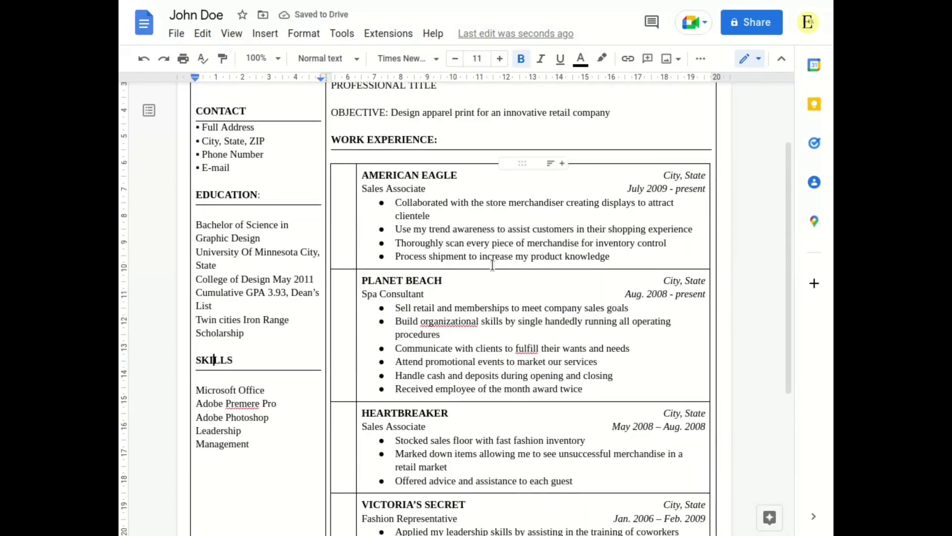
Step: In a new Chrome tab, search Google for 'dot symbol'
{"action": "left_click", "coordinate": [476, 47]}
{"action": "key", "text": "ctrl+t"}
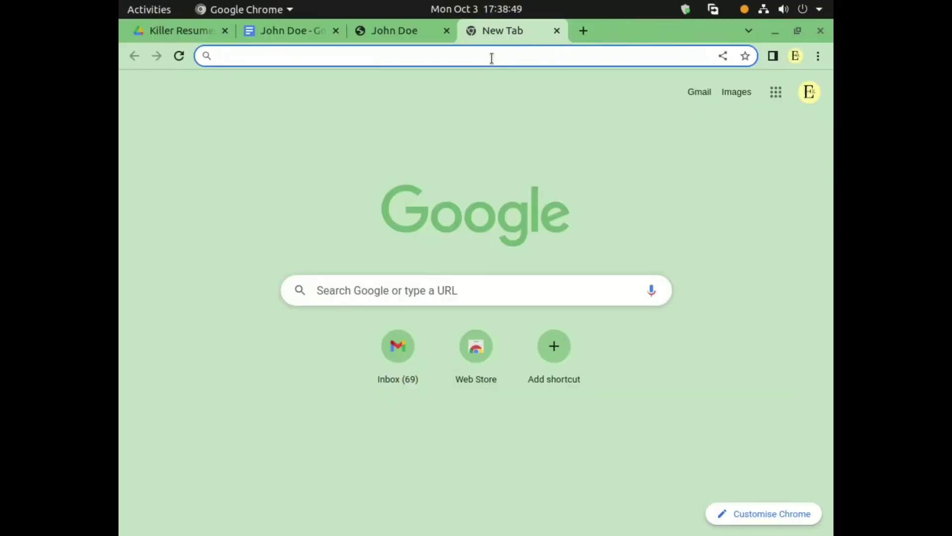
{"action": "type", "text": "dot symbol"}
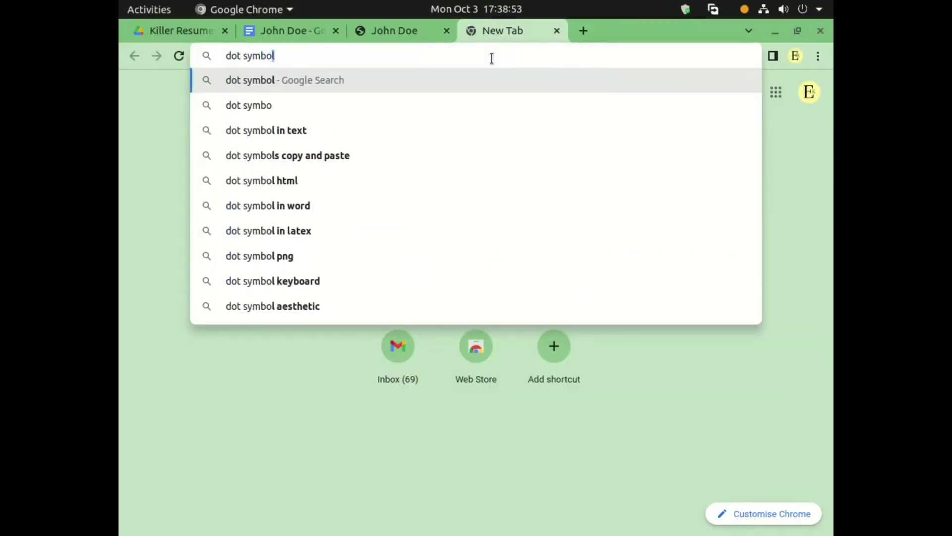
{"action": "key", "text": "Return"}
Step: Open the Fsymbols bullet-point page and copy the small • dot symbol
{"action": "scroll", "coordinate": [372, 376], "scroll_direction": "down", "scroll_amount": 1}
{"action": "double_click", "coordinate": [375, 293]}
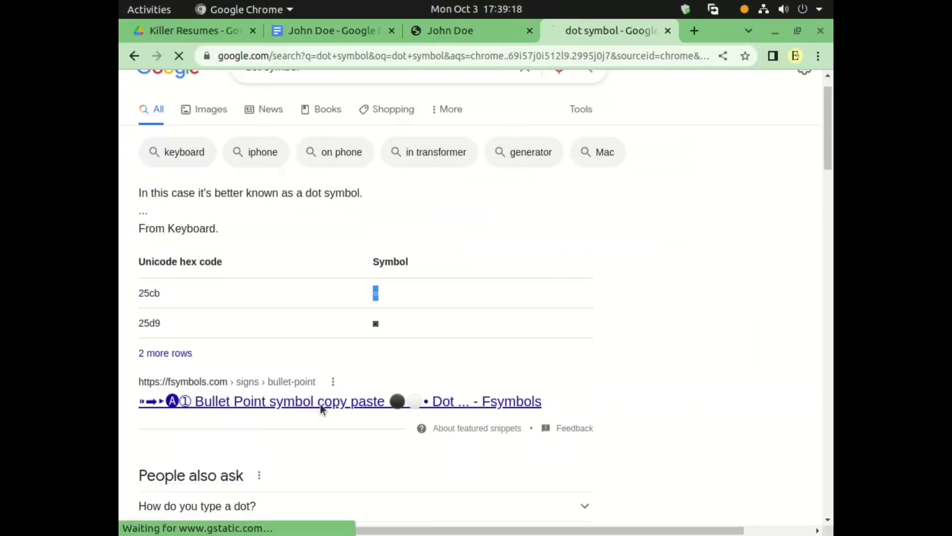
{"action": "left_click", "coordinate": [302, 400]}
{"action": "scroll", "coordinate": [329, 355], "scroll_direction": "down", "scroll_amount": 5}
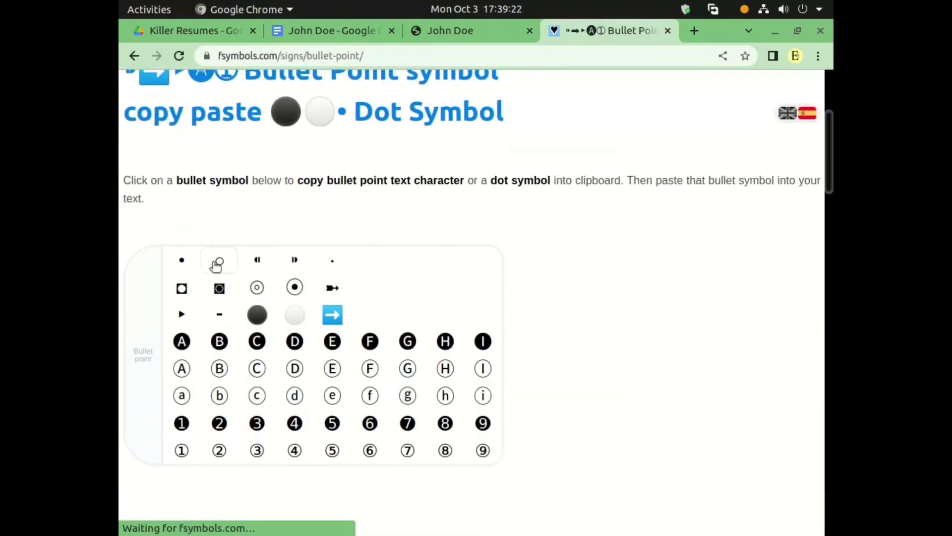
{"action": "left_click", "coordinate": [186, 263]}
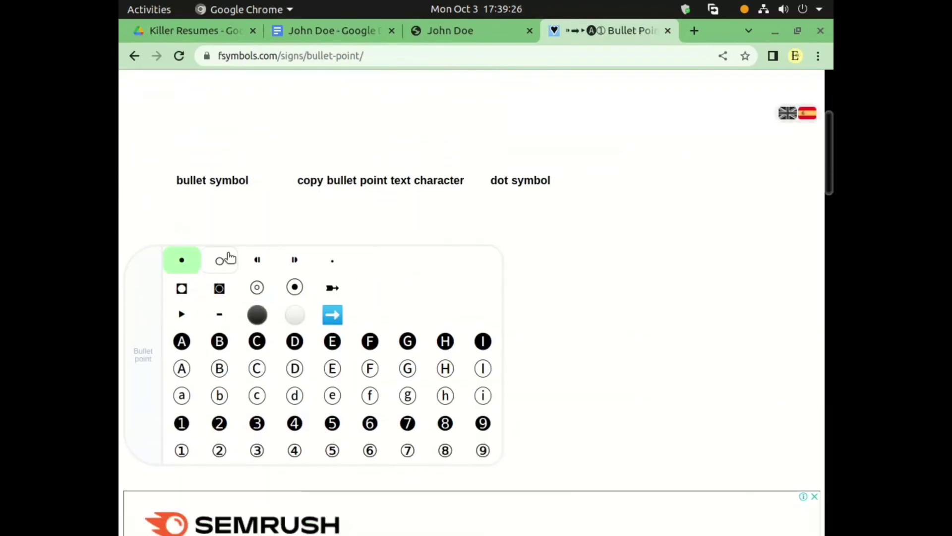
Step: Paste the dot into the empty job marker cell and add two lines beneath it
{"action": "left_click", "coordinate": [332, 30]}
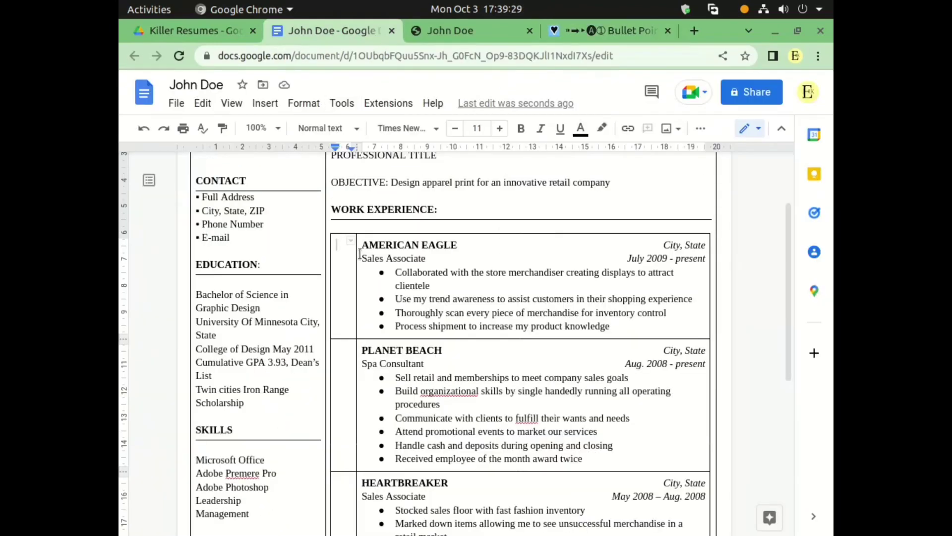
{"action": "key", "text": "ctrl+v"}
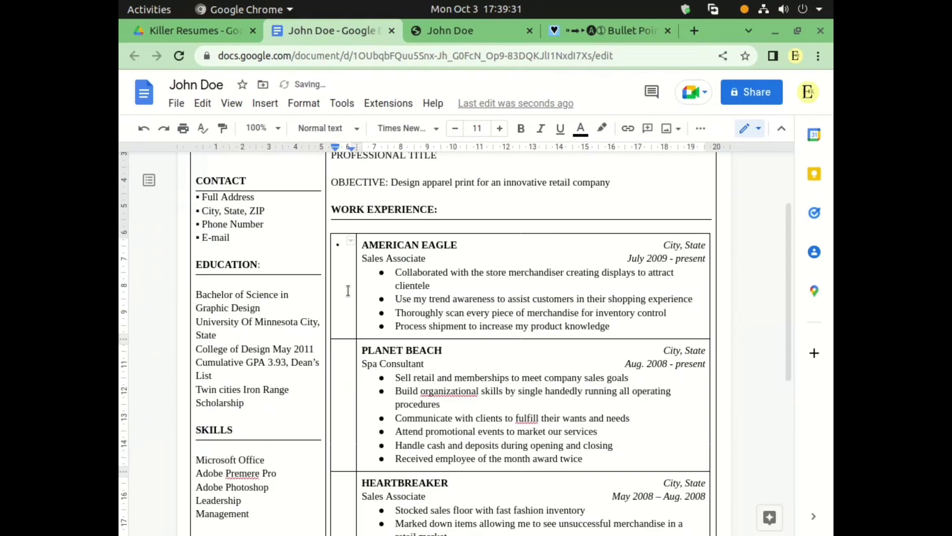
{"action": "key", "text": "Return"}
{"action": "key", "text": "Return"}
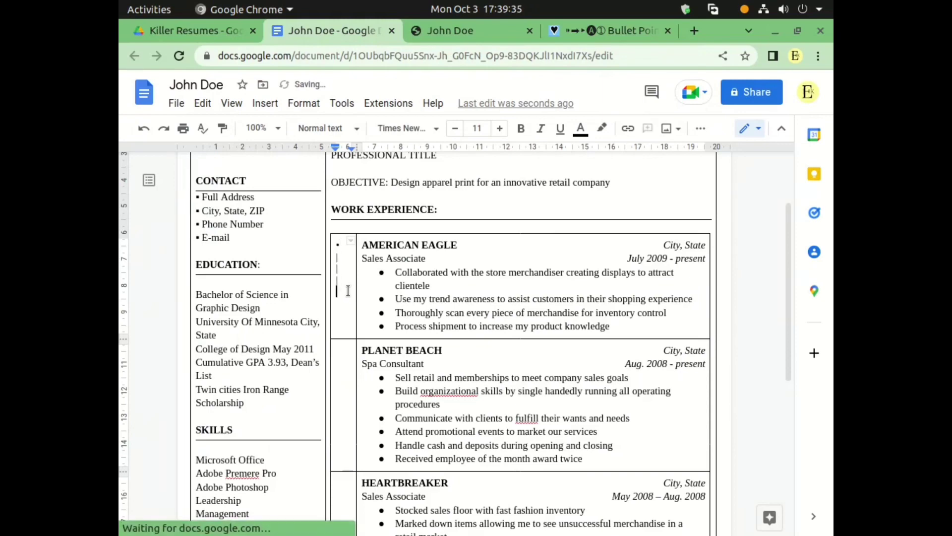
{"action": "key", "text": "Return"}
{"action": "key", "text": "Return"}
{"action": "key", "text": "Return"}
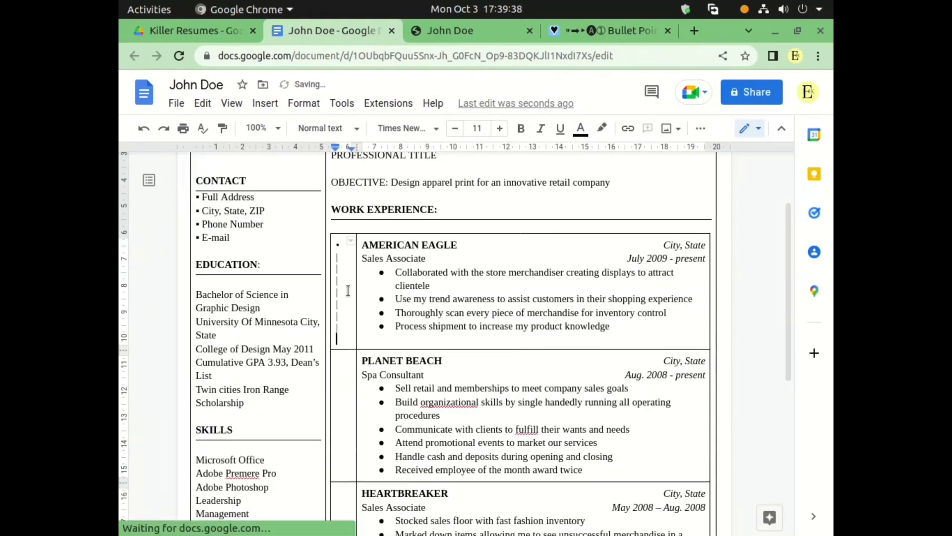
{"action": "key", "text": "shift+Up"}
{"action": "key", "text": "shift+Up"}
{"action": "key", "text": "shift+Up"}
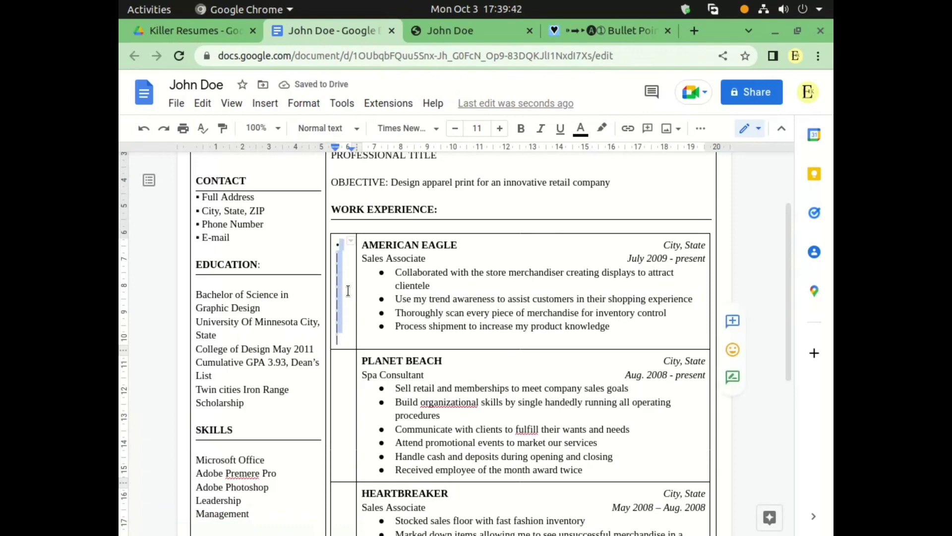
Step: Set custom line spacing of 0.5 on the lines below the dot
{"action": "left_click", "coordinate": [303, 103]}
{"action": "mouse_move", "coordinate": [304, 195]}
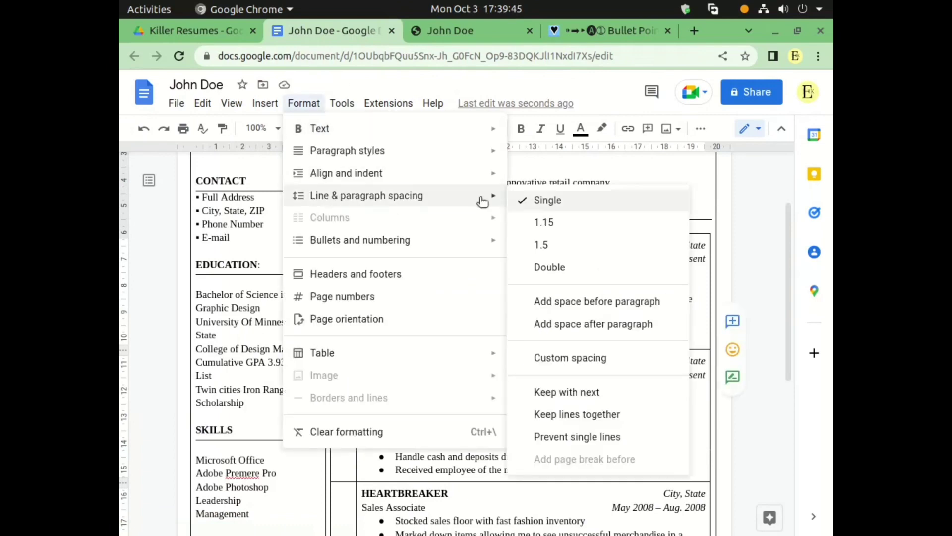
{"action": "left_click", "coordinate": [567, 357]}
{"action": "type", "text": "0.5"}
{"action": "left_click", "coordinate": [518, 409]}
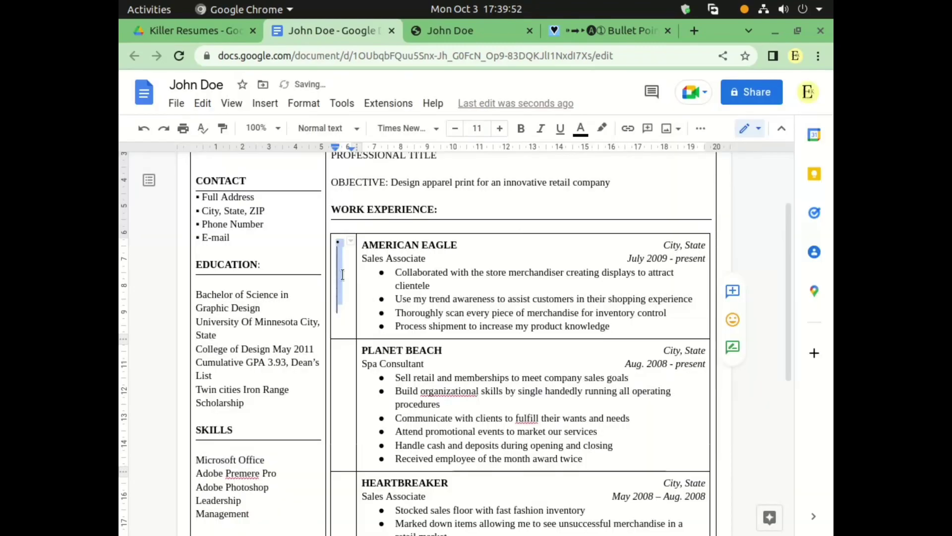
{"action": "left_click", "coordinate": [346, 310]}
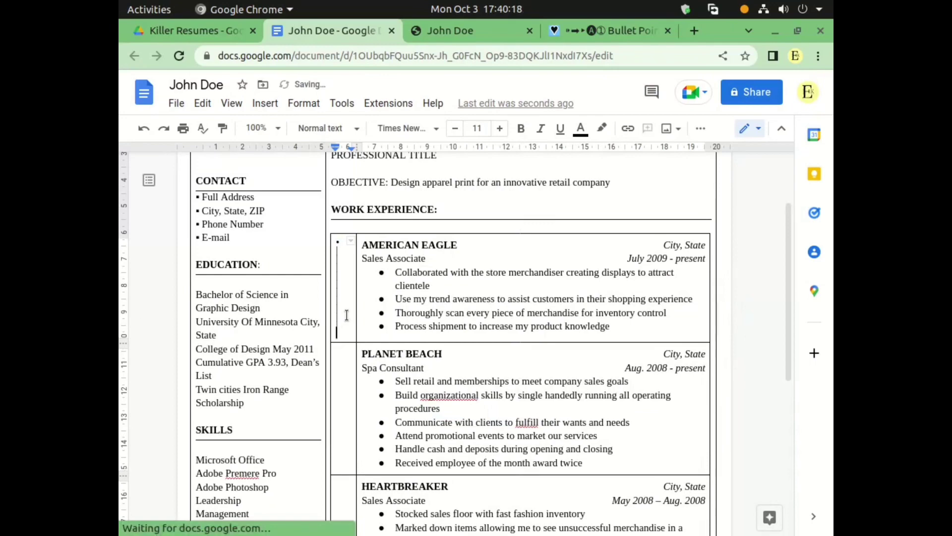
Step: Copy the dot and line into the PLANET BEACH marker cell
{"action": "key", "text": "shift+Up"}
{"action": "key", "text": "shift+Up"}
{"action": "key", "text": "shift+Up"}
{"action": "key", "text": "shift+Up"}
{"action": "key", "text": "shift+Up"}
{"action": "key", "text": "shift+Up"}
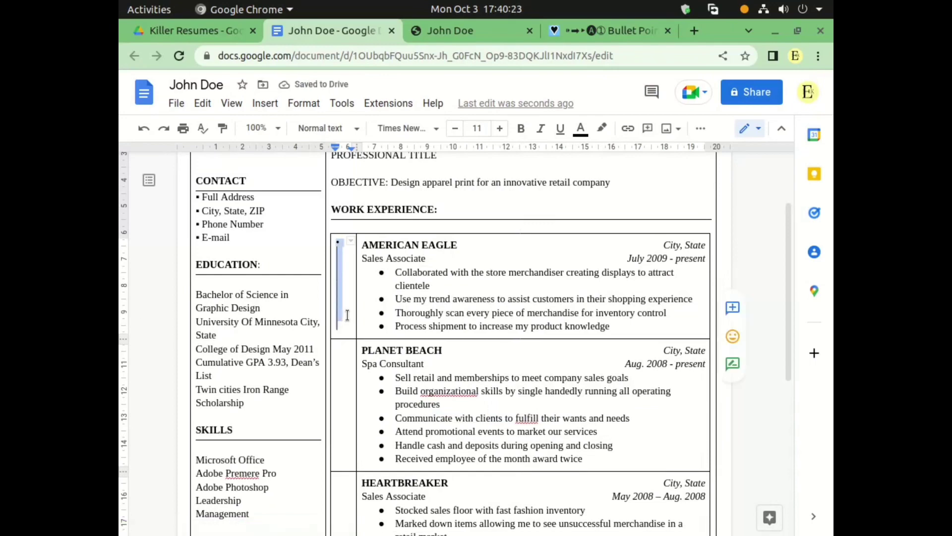
{"action": "left_click", "coordinate": [353, 363]}
{"action": "key", "text": "ctrl+v"}
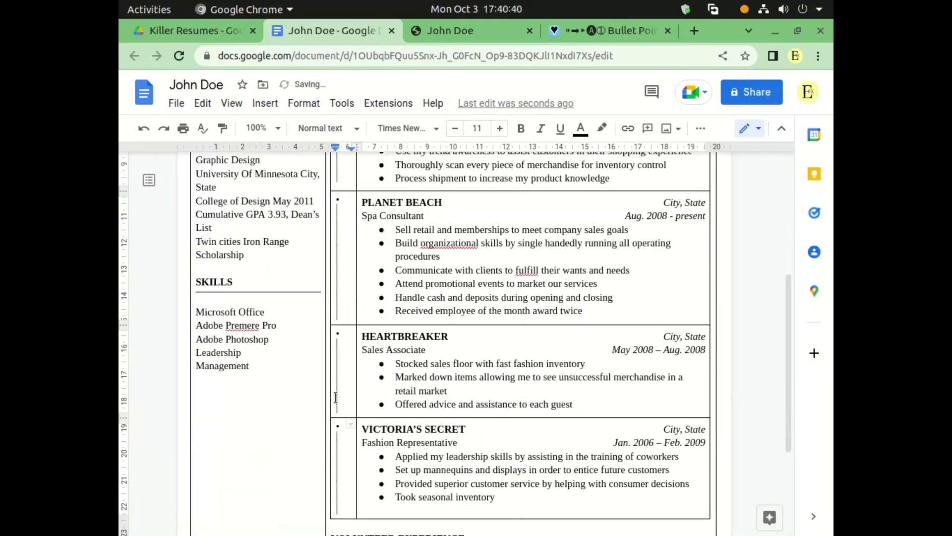
{"action": "scroll", "coordinate": [449, 434], "scroll_direction": "up", "scroll_amount": 3}
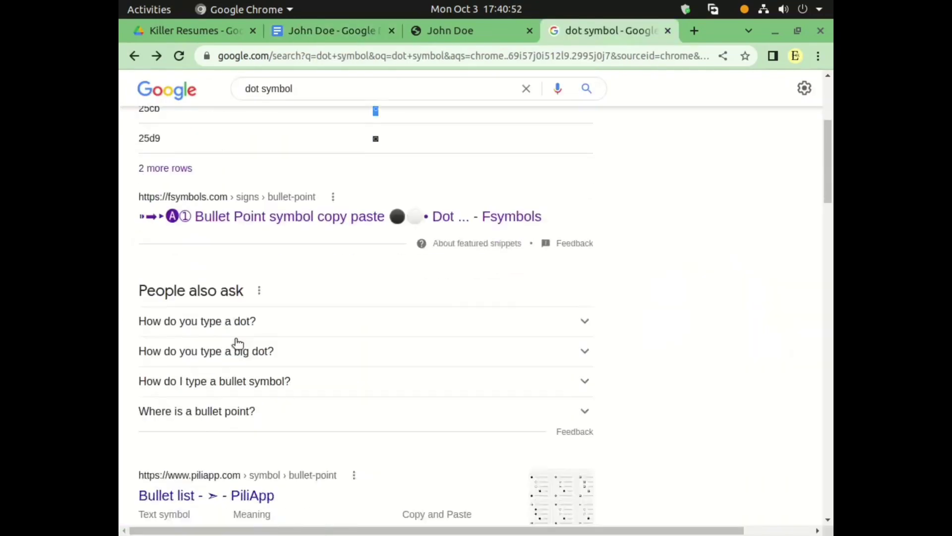
Step: Copy the bullet dot from the PiliApp page into the resume's marker cell
{"action": "scroll", "coordinate": [238, 340], "scroll_direction": "down", "scroll_amount": 2}
{"action": "left_click", "coordinate": [206, 385]}
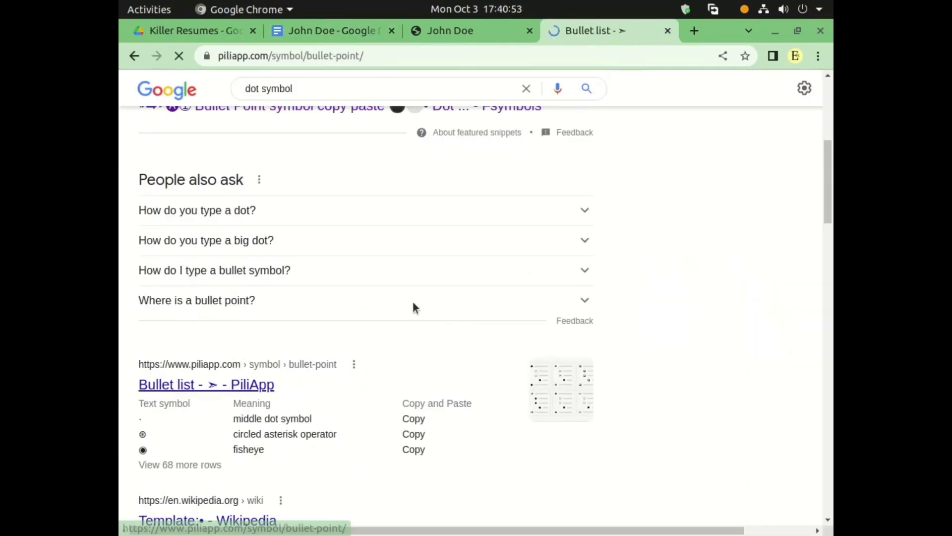
{"action": "left_click", "coordinate": [451, 189]}
{"action": "left_click", "coordinate": [350, 28]}
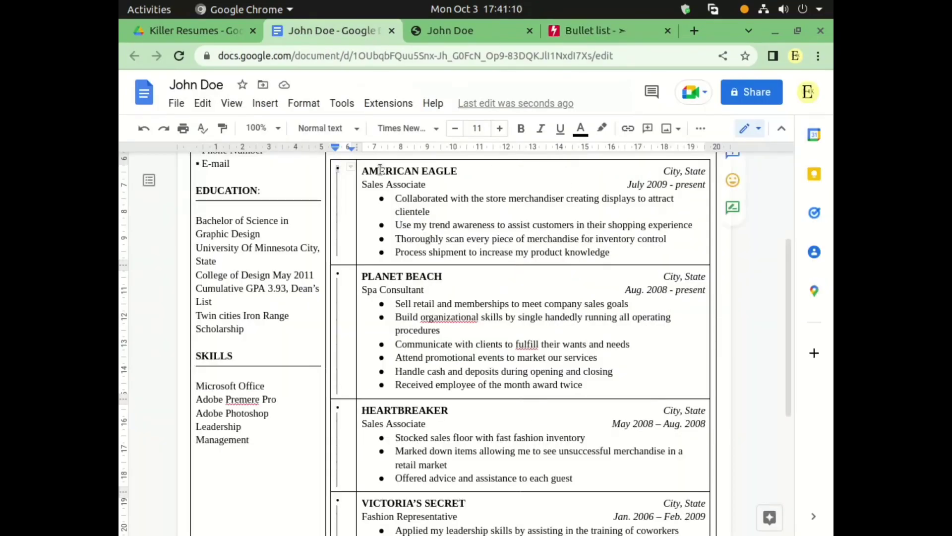
{"action": "key", "text": "Return"}
{"action": "key", "text": "Return"}
{"action": "key", "text": "Return"}
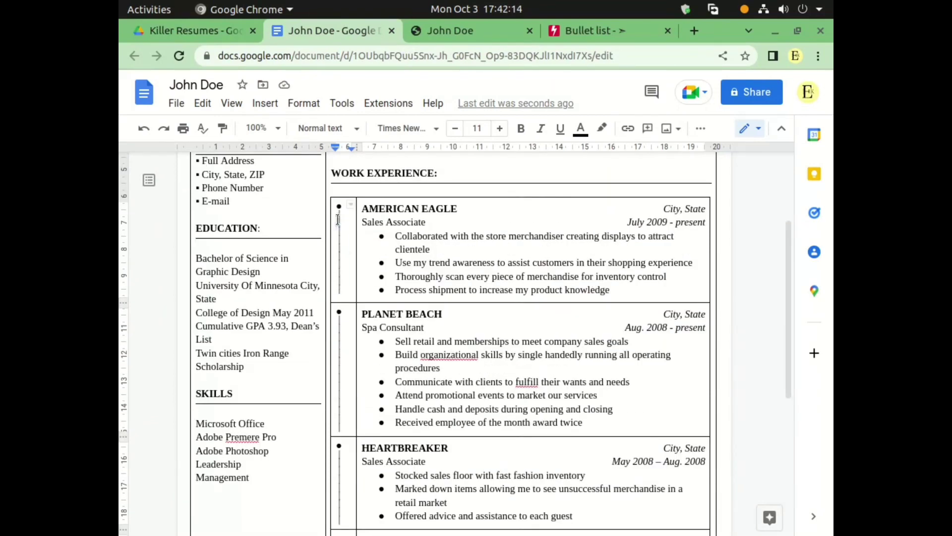
Step: Bold the marker columns for American Eagle, Planet Beach and Heartbreaker
{"action": "left_click_drag", "start_coordinate": [339, 206], "coordinate": [341, 292]}
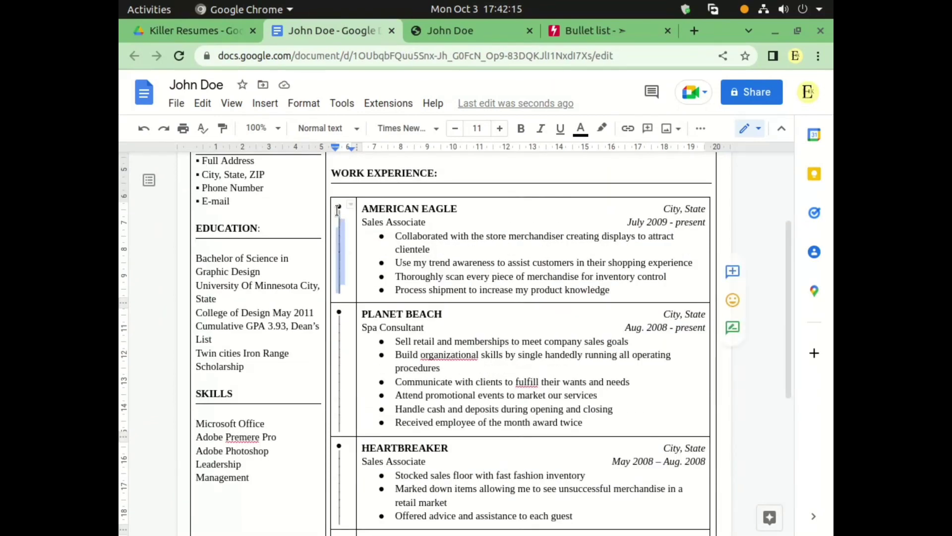
{"action": "key", "text": "ctrl+b"}
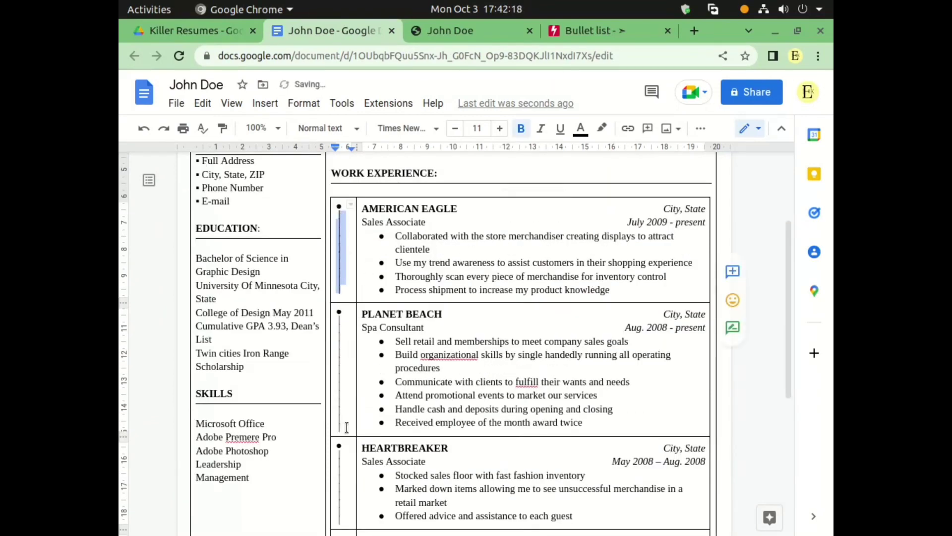
{"action": "left_click_drag", "start_coordinate": [347, 427], "coordinate": [339, 313]}
{"action": "key", "text": "ctrl+b"}
{"action": "scroll", "coordinate": [348, 429], "scroll_direction": "down", "scroll_amount": 3}
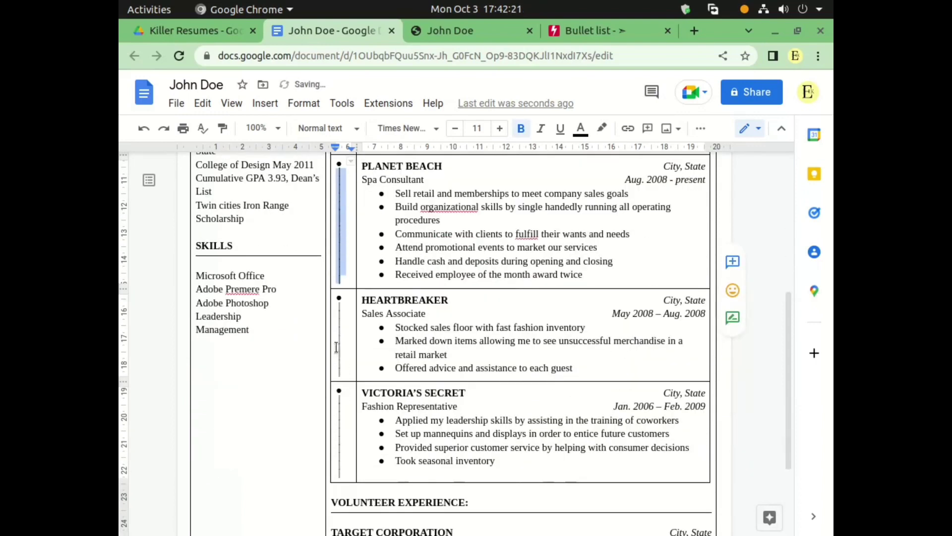
{"action": "left_click_drag", "start_coordinate": [342, 370], "coordinate": [338, 304]}
{"action": "key", "text": "ctrl+b"}
{"action": "left_click", "coordinate": [344, 474]}
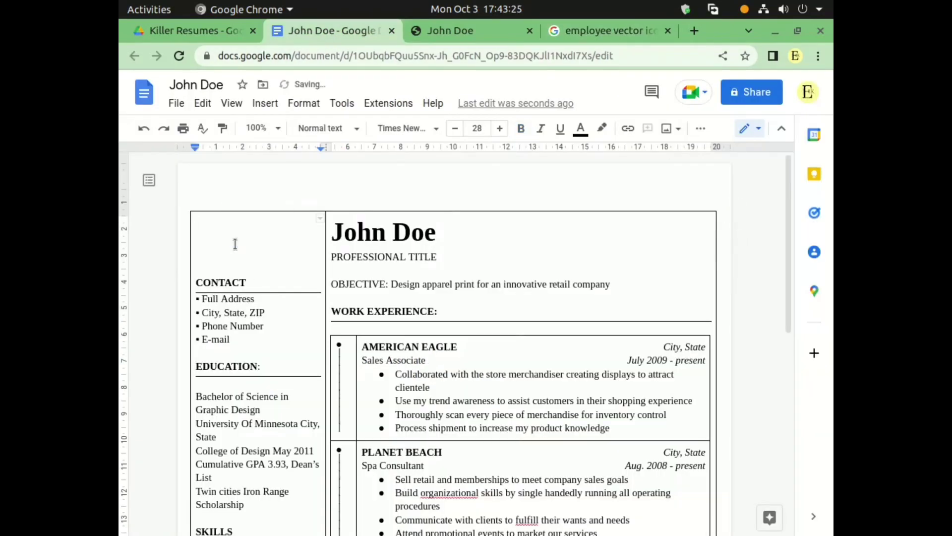
Step: Shrink the person icon and adjust blank lines so CONTACT aligns with WORK EXPERIENCE
{"action": "left_click_drag", "start_coordinate": [317, 335], "coordinate": [284, 304]}
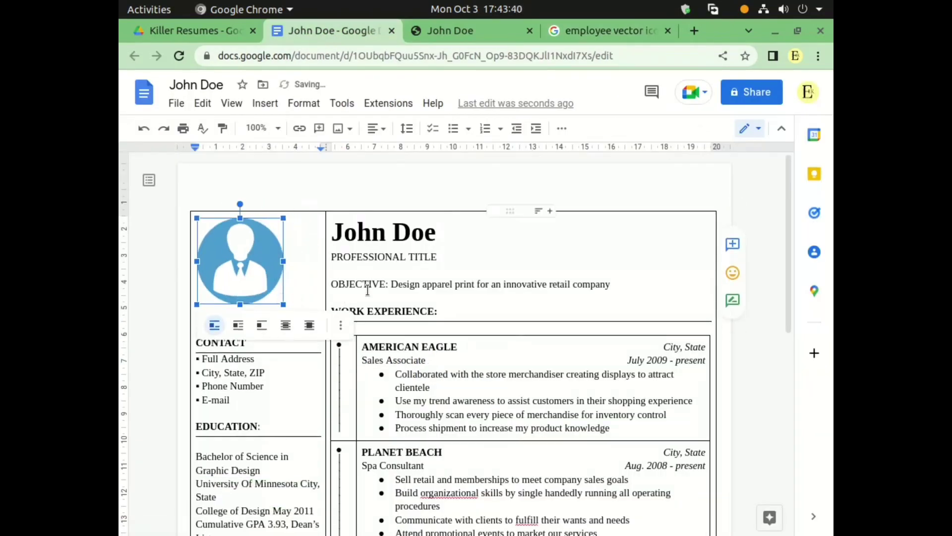
{"action": "left_click", "coordinate": [368, 283]}
{"action": "left_click", "coordinate": [367, 295]}
{"action": "key", "text": "Return"}
{"action": "key", "text": "Return"}
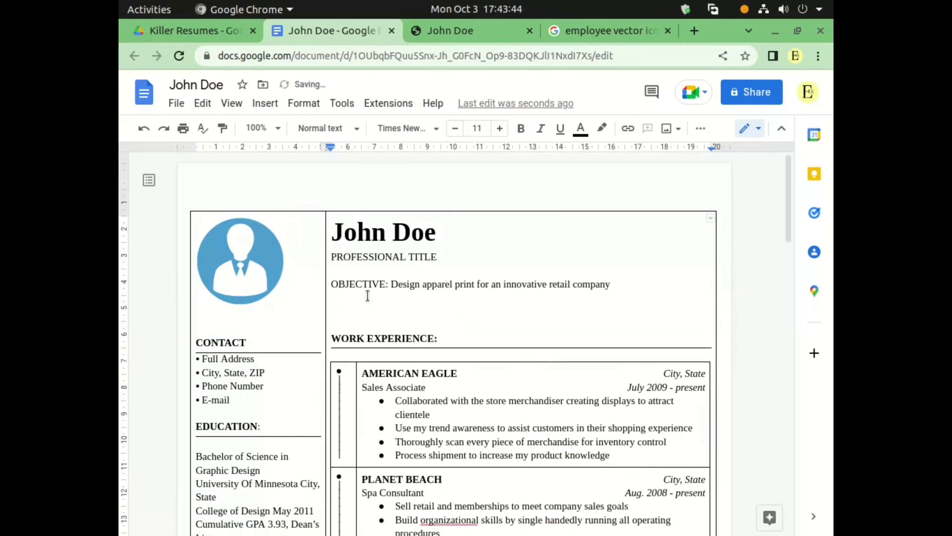
{"action": "left_click", "coordinate": [232, 315]}
{"action": "key", "text": "BackSpace"}
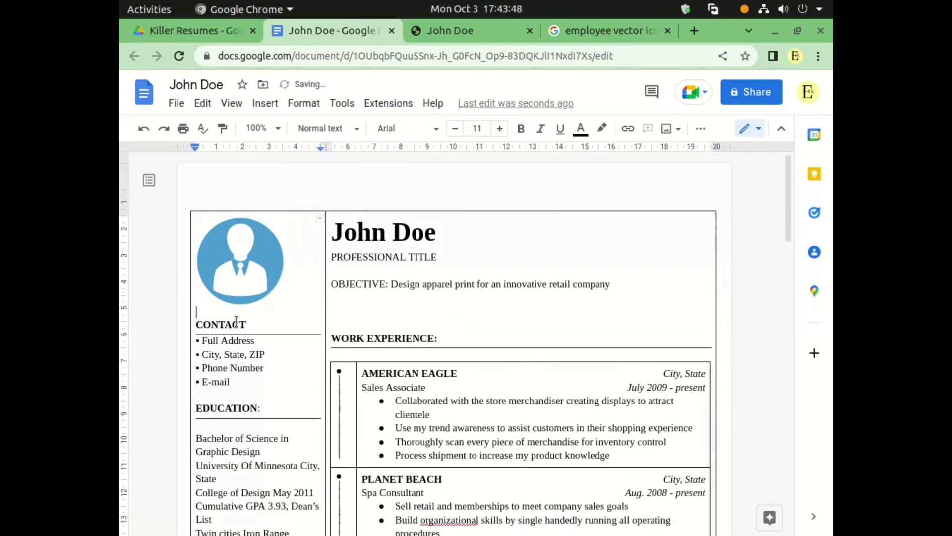
{"action": "left_click", "coordinate": [333, 323]}
Step: Remove a blank line above WORK EXPERIENCE, then set the layout table's border width to 0pt
{"action": "key", "text": "Delete"}
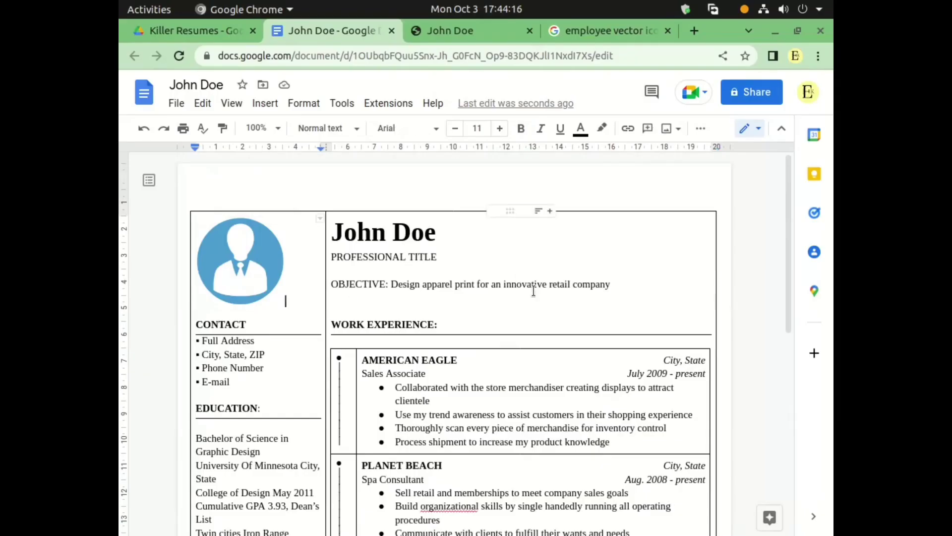
{"action": "key", "text": "ctrl+a"}
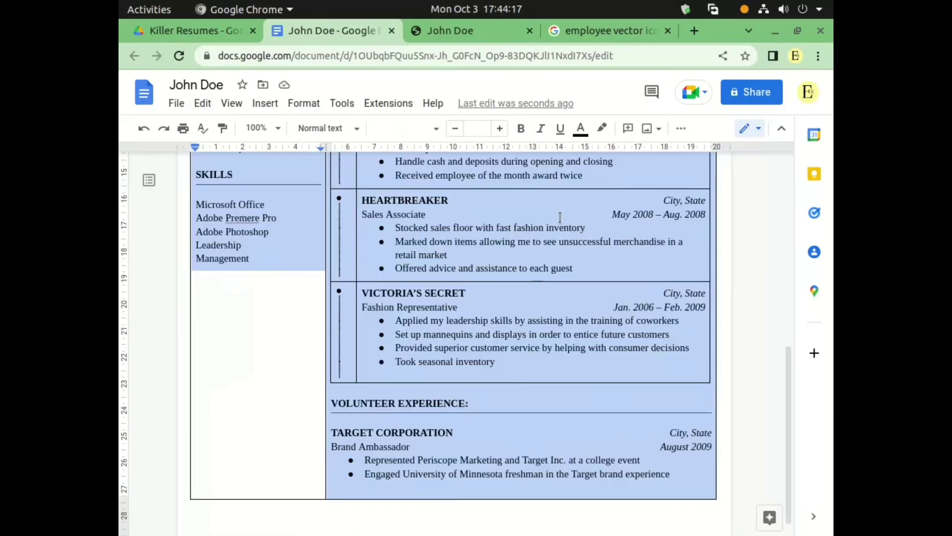
{"action": "left_click", "coordinate": [681, 130]}
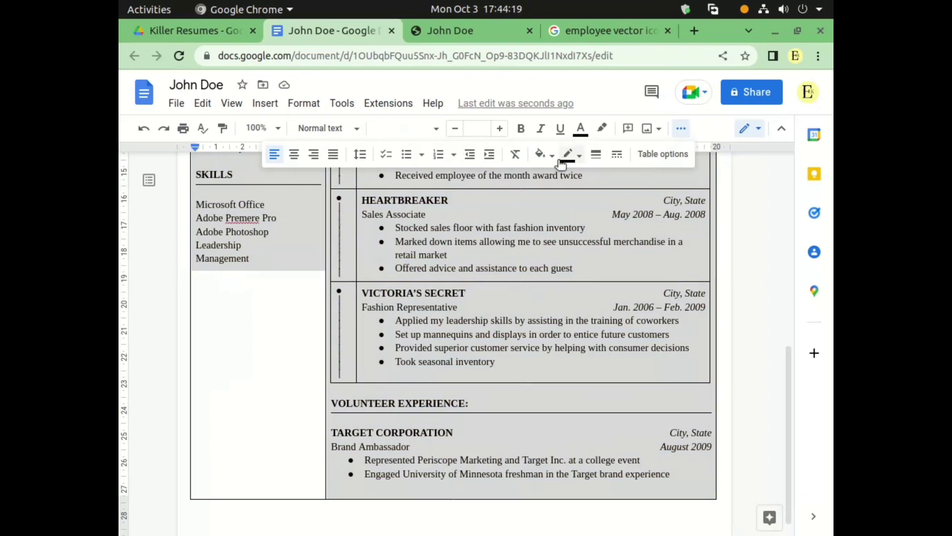
{"action": "left_click", "coordinate": [593, 157]}
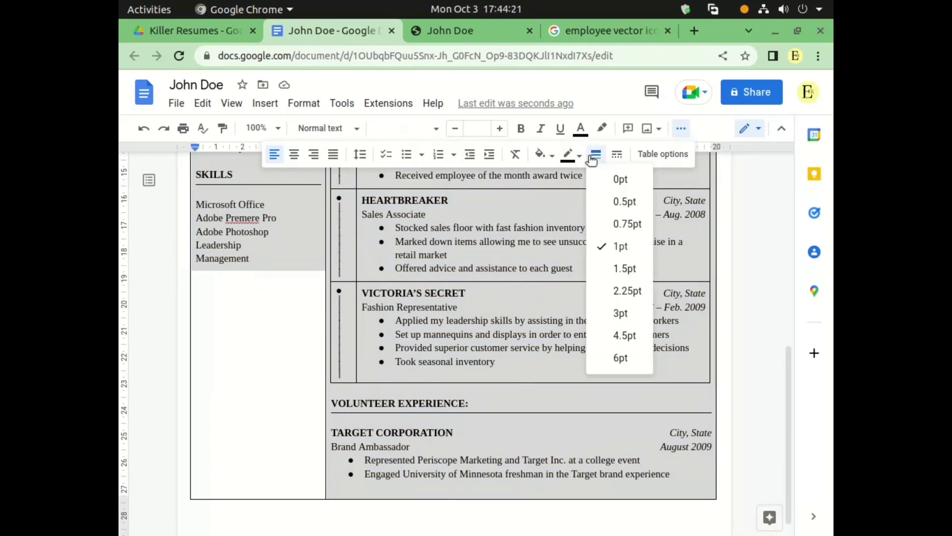
{"action": "left_click", "coordinate": [605, 181]}
{"action": "scroll", "coordinate": [546, 274], "scroll_direction": "up", "scroll_amount": 6}
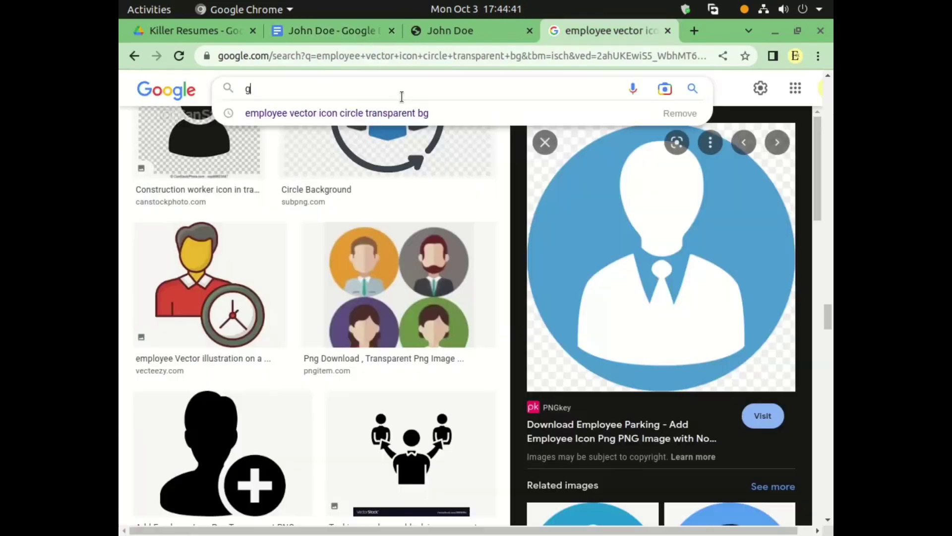
{"action": "type", "text": "ray background rectangle"}
{"action": "left_click", "coordinate": [328, 110]}
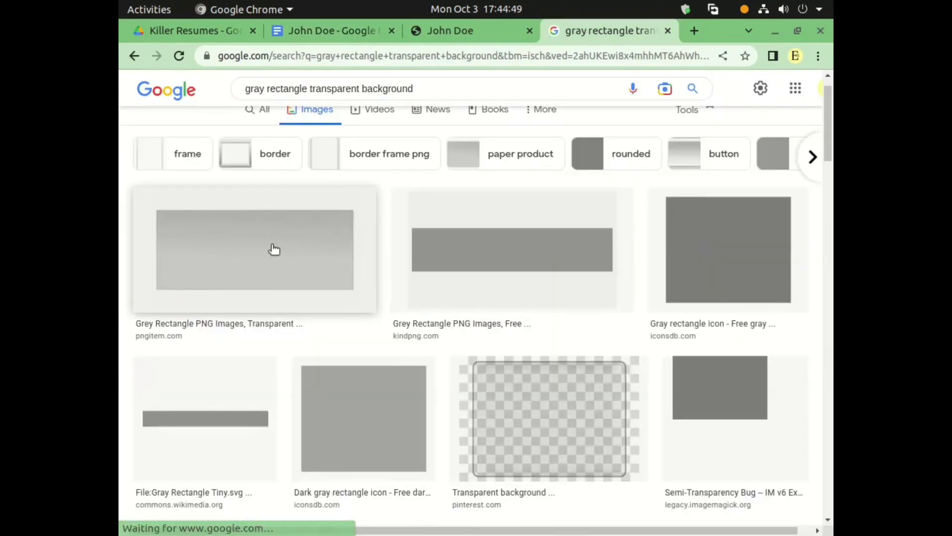
{"action": "left_click", "coordinate": [273, 249]}
{"action": "right_click", "coordinate": [581, 227]}
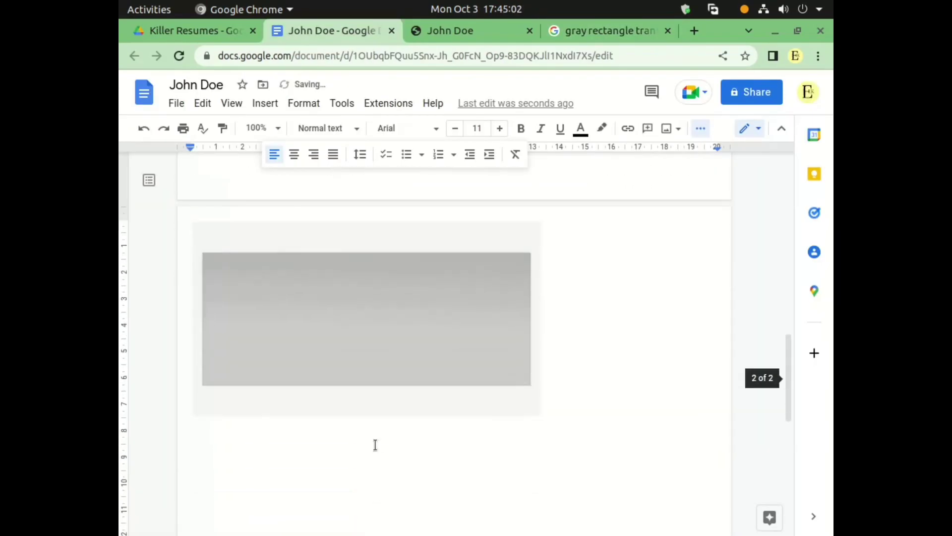
{"action": "left_click", "coordinate": [368, 332]}
{"action": "double_click", "coordinate": [367, 332]}
{"action": "left_click_drag", "start_coordinate": [368, 223], "coordinate": [367, 255]}
{"action": "left_click_drag", "start_coordinate": [359, 379], "coordinate": [372, 349]}
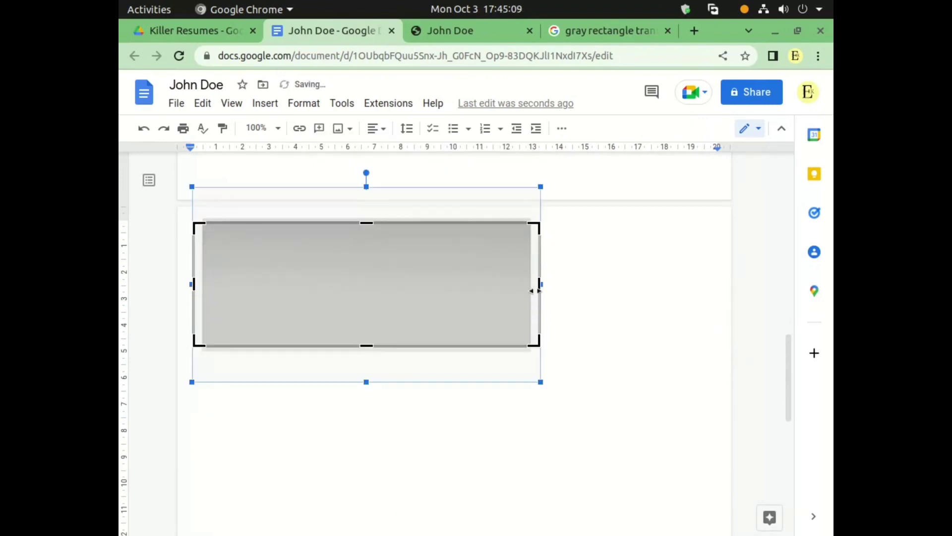
{"action": "left_click_drag", "start_coordinate": [539, 285], "coordinate": [526, 286]}
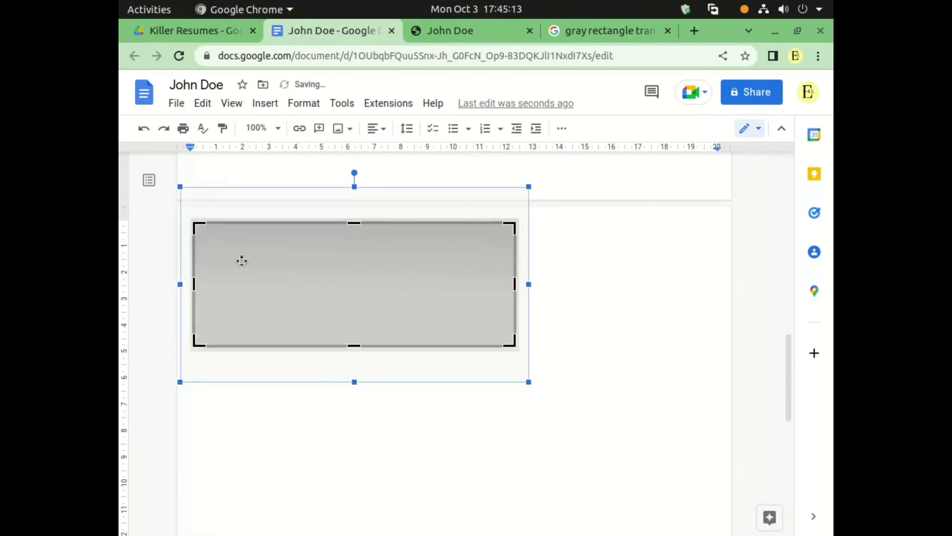
{"action": "key", "text": "Return"}
{"action": "left_click_drag", "start_coordinate": [355, 208], "coordinate": [406, 284]}
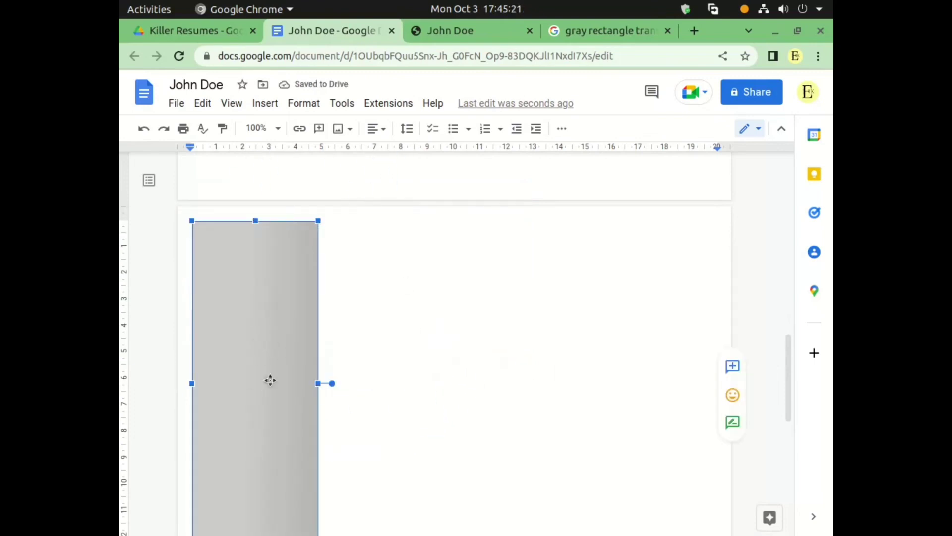
{"action": "key", "text": "Delete"}
Step: Open the page header, dismiss the watermarks popup, and paste the grey rectangle there
{"action": "scroll", "coordinate": [274, 389], "scroll_direction": "up", "scroll_amount": 10}
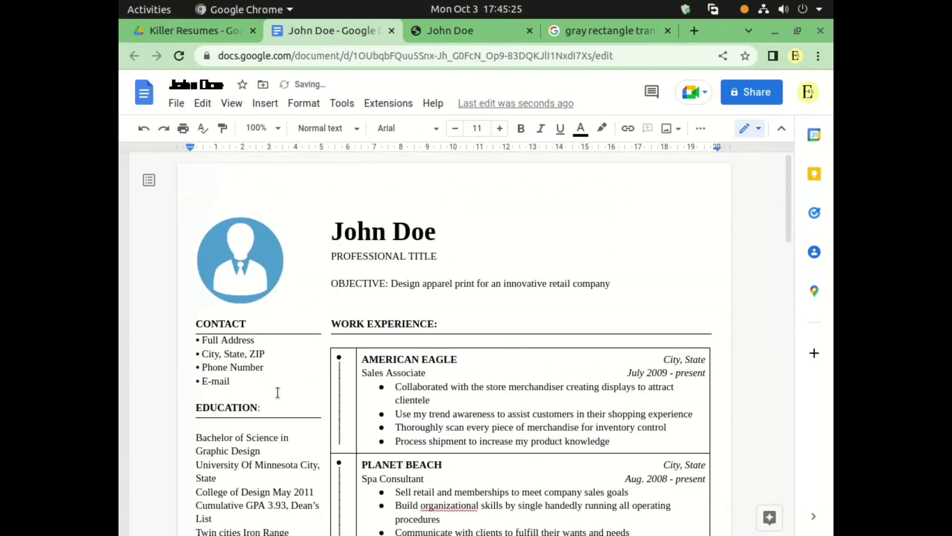
{"action": "double_click", "coordinate": [348, 180]}
{"action": "left_click", "coordinate": [374, 171]}
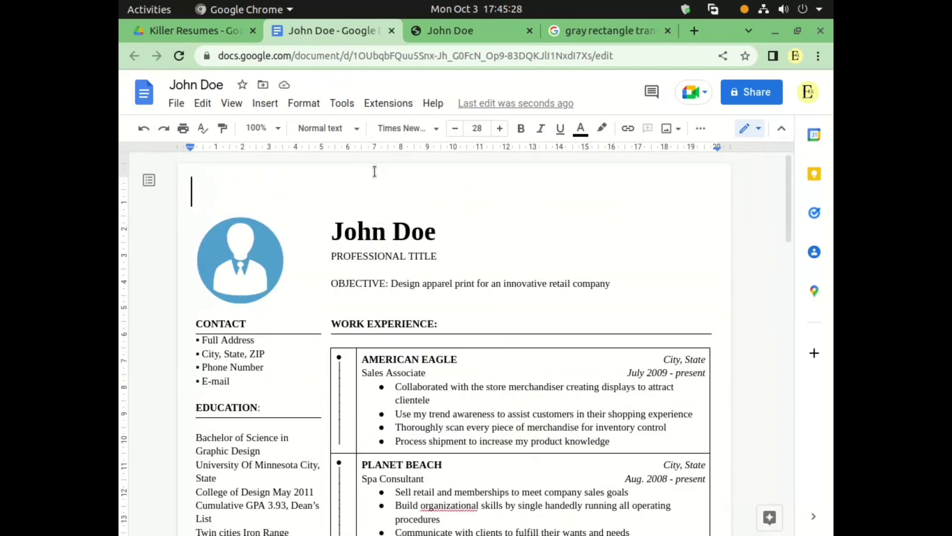
{"action": "double_click", "coordinate": [386, 176]}
{"action": "left_click", "coordinate": [503, 195]}
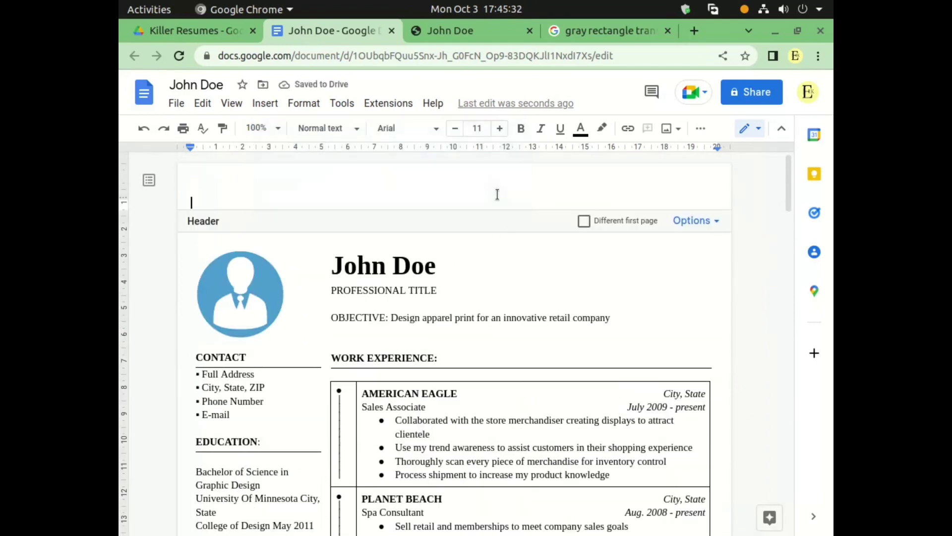
{"action": "key", "text": "ctrl+v"}
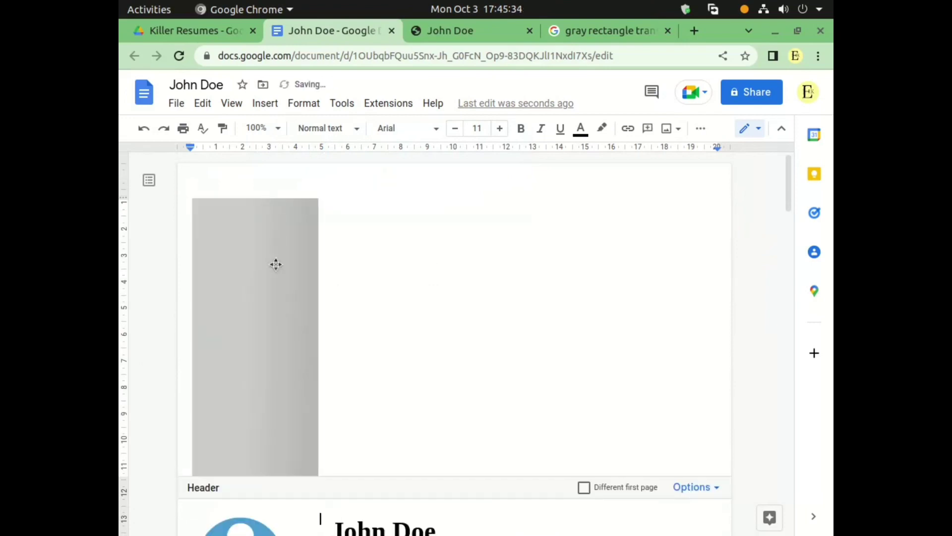
Step: Set the grey rectangle behind text and stretch it down the left column
{"action": "left_click", "coordinate": [276, 300]}
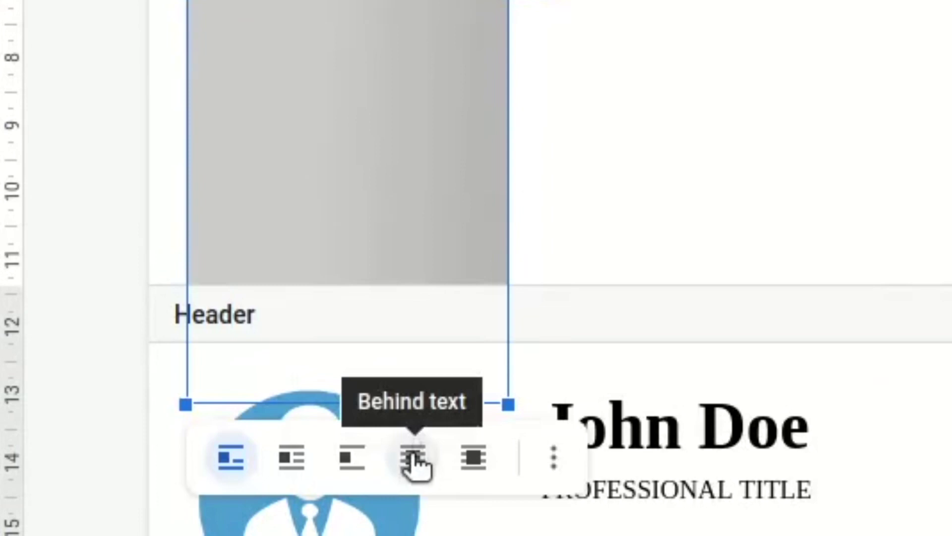
{"action": "left_click", "coordinate": [414, 458]}
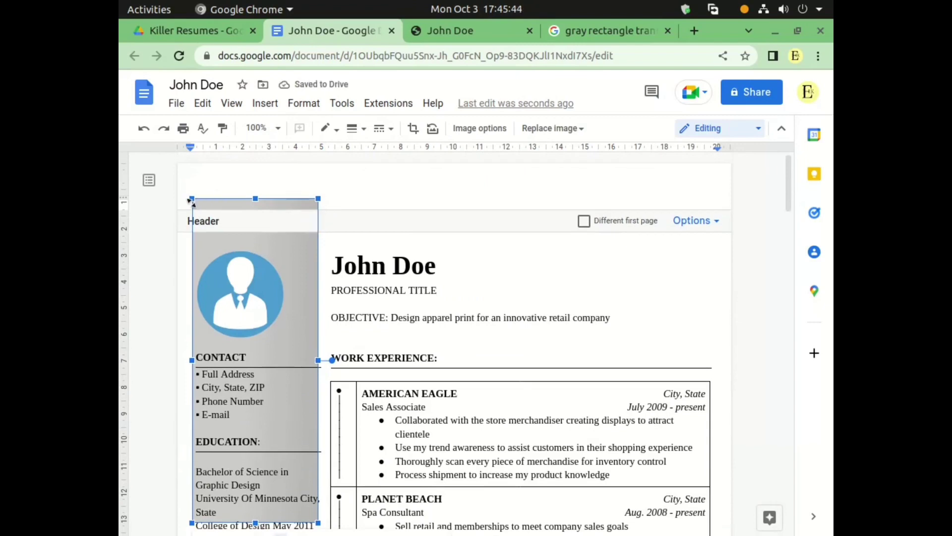
{"action": "left_click_drag", "start_coordinate": [192, 199], "coordinate": [180, 191]}
{"action": "scroll", "coordinate": [232, 266], "scroll_direction": "down", "scroll_amount": 1}
{"action": "scroll", "coordinate": [233, 266], "scroll_direction": "down", "scroll_amount": 2}
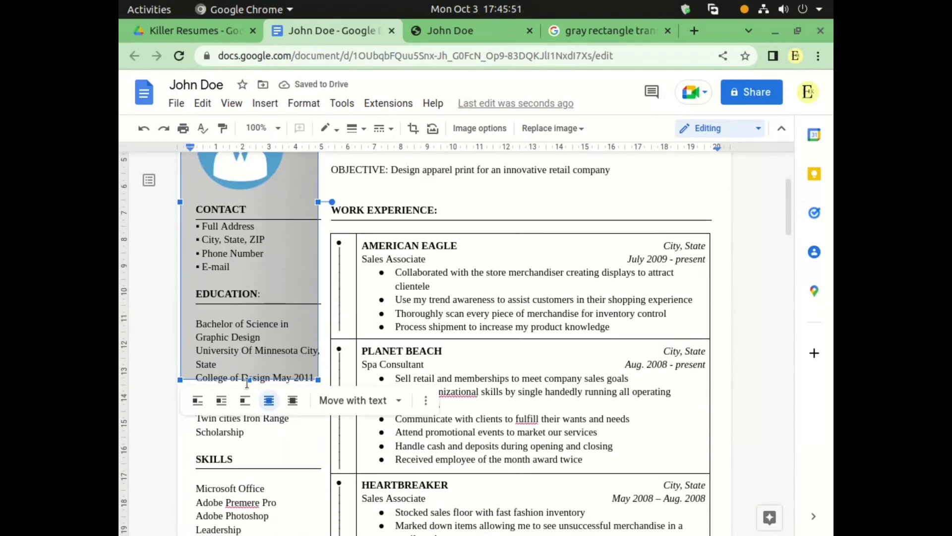
{"action": "left_click_drag", "start_coordinate": [249, 377], "coordinate": [243, 397]}
{"action": "scroll", "coordinate": [263, 471], "scroll_direction": "down", "scroll_amount": 2}
{"action": "scroll", "coordinate": [264, 397], "scroll_direction": "down", "scroll_amount": 1}
{"action": "scroll", "coordinate": [248, 426], "scroll_direction": "down", "scroll_amount": 2}
{"action": "scroll", "coordinate": [251, 489], "scroll_direction": "down", "scroll_amount": 3}
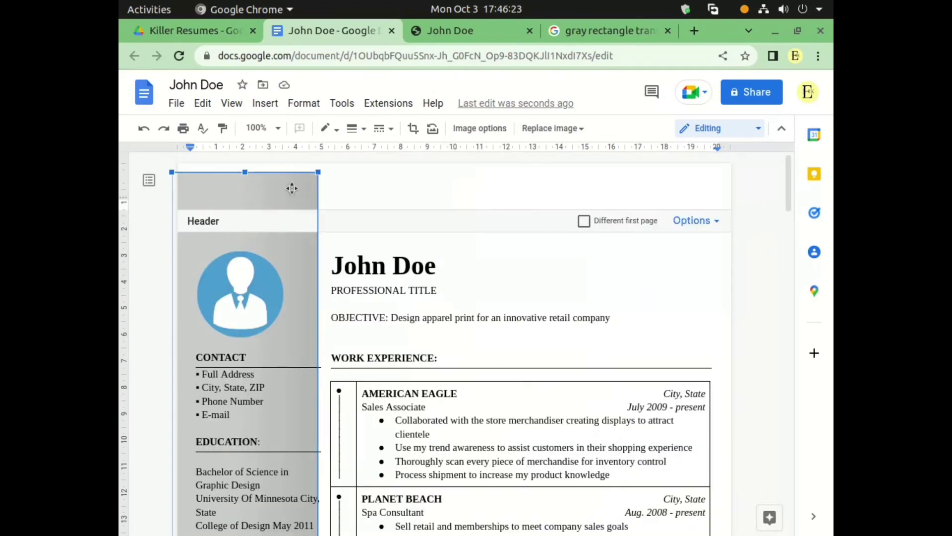
Step: Fix the sidebar image's position on the page and nudge it up five steps
{"action": "right_click", "coordinate": [292, 188]}
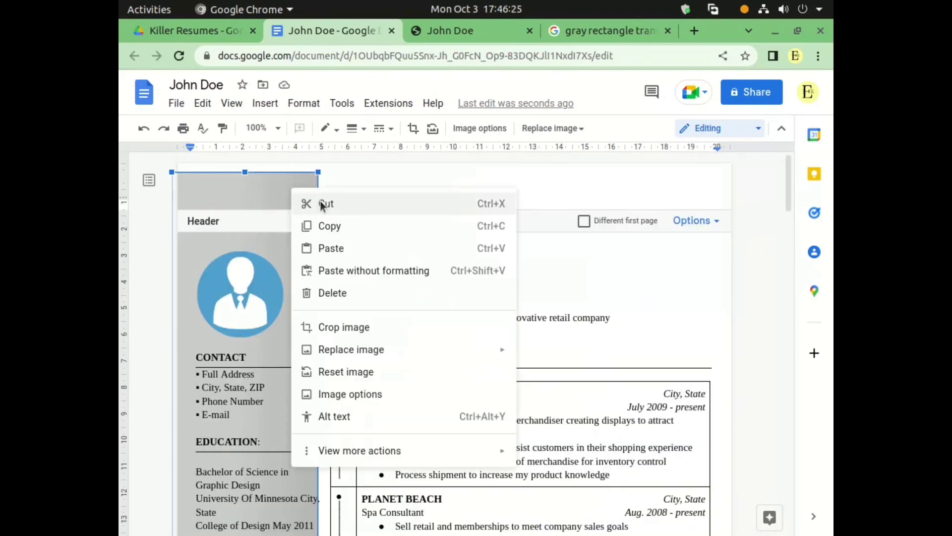
{"action": "left_click", "coordinate": [374, 395]}
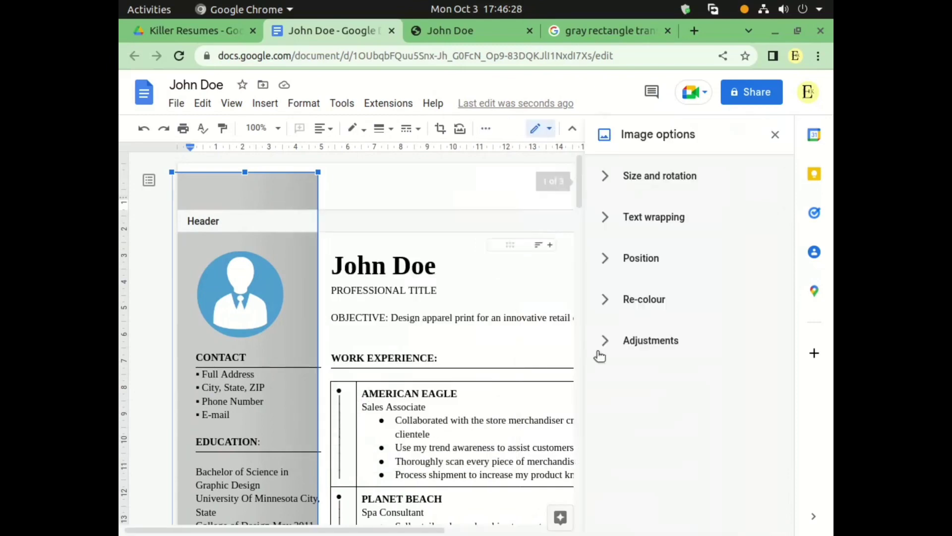
{"action": "left_click", "coordinate": [693, 263]}
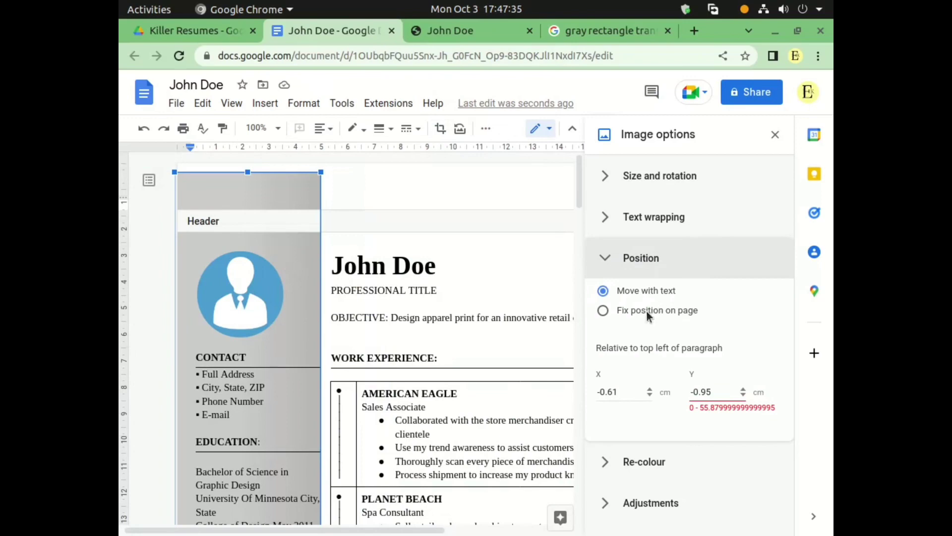
{"action": "left_click", "coordinate": [604, 311]}
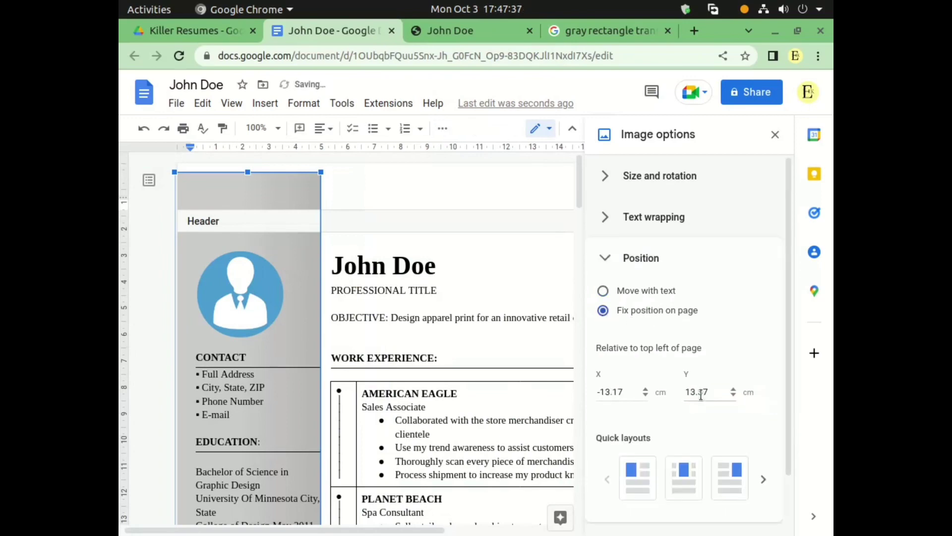
{"action": "scroll", "coordinate": [724, 395], "scroll_direction": "down", "scroll_amount": 1}
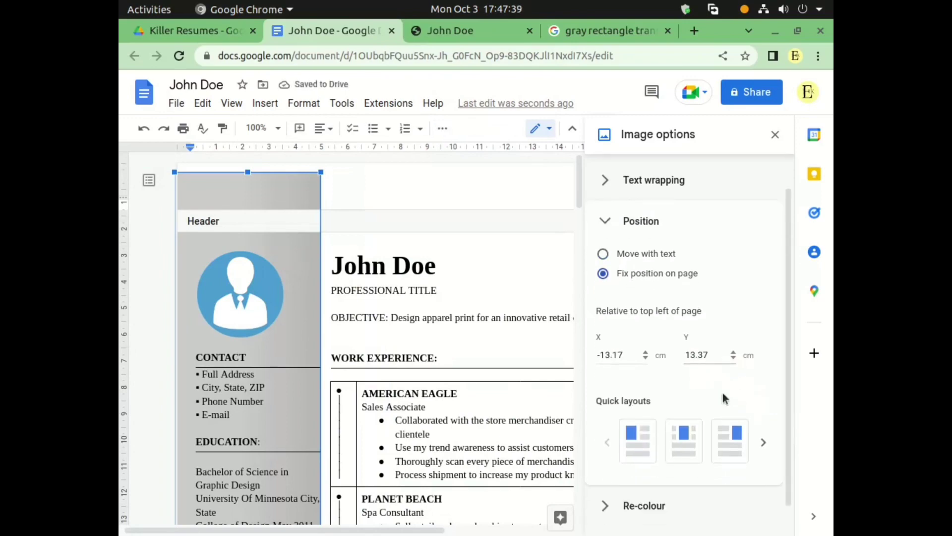
{"action": "left_click", "coordinate": [733, 358]}
{"action": "left_click", "coordinate": [733, 359]}
{"action": "left_click", "coordinate": [733, 359]}
{"action": "left_click", "coordinate": [733, 359]}
{"action": "left_click", "coordinate": [733, 358]}
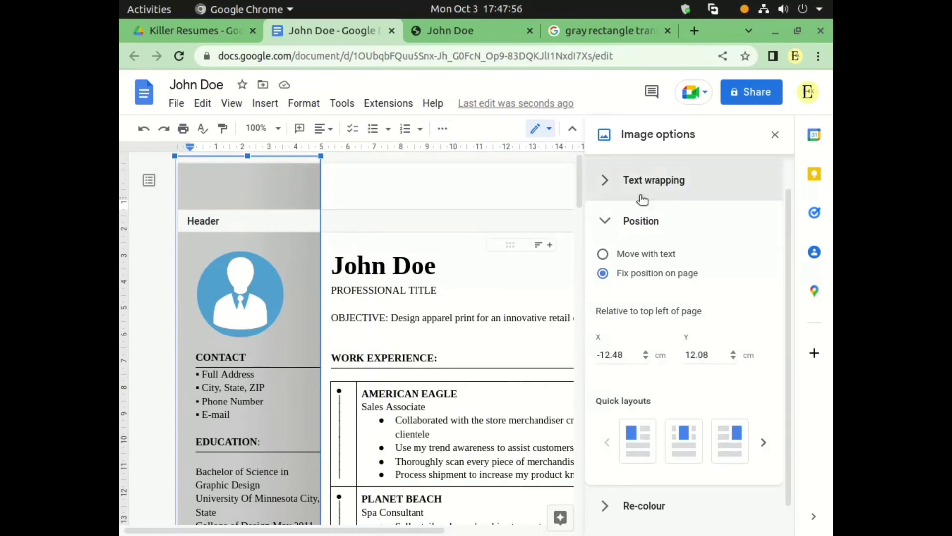
{"action": "left_click", "coordinate": [620, 229]}
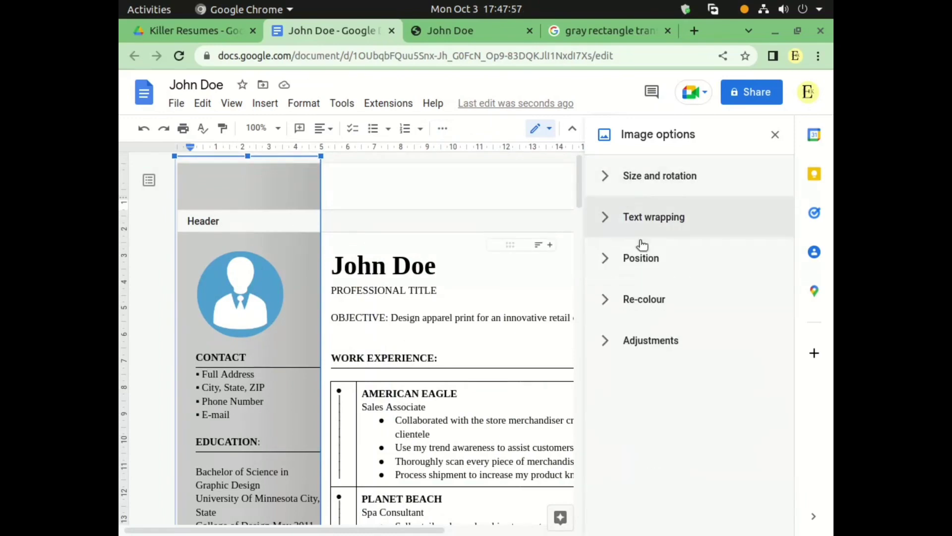
Step: Recolour the sidebar image to Light 7 pale blue
{"action": "left_click", "coordinate": [658, 314]}
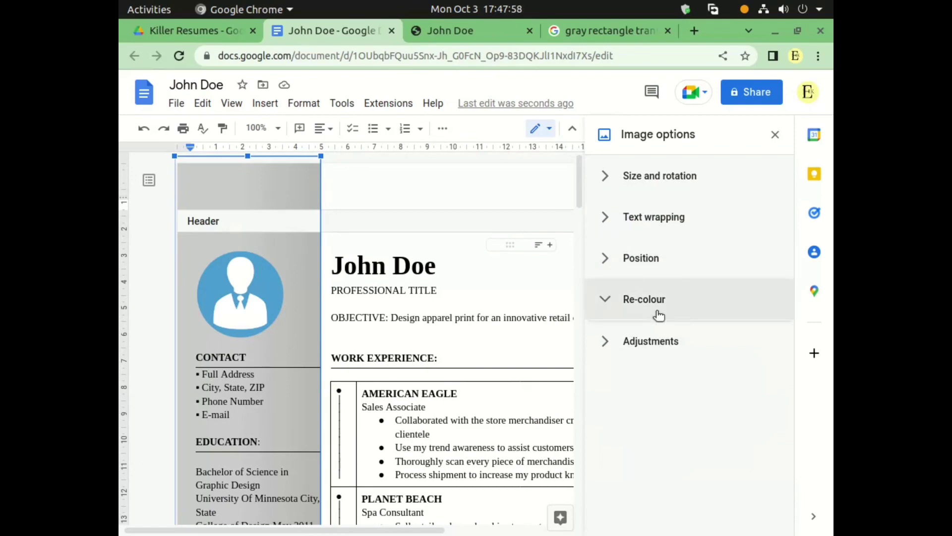
{"action": "left_click", "coordinate": [660, 338]}
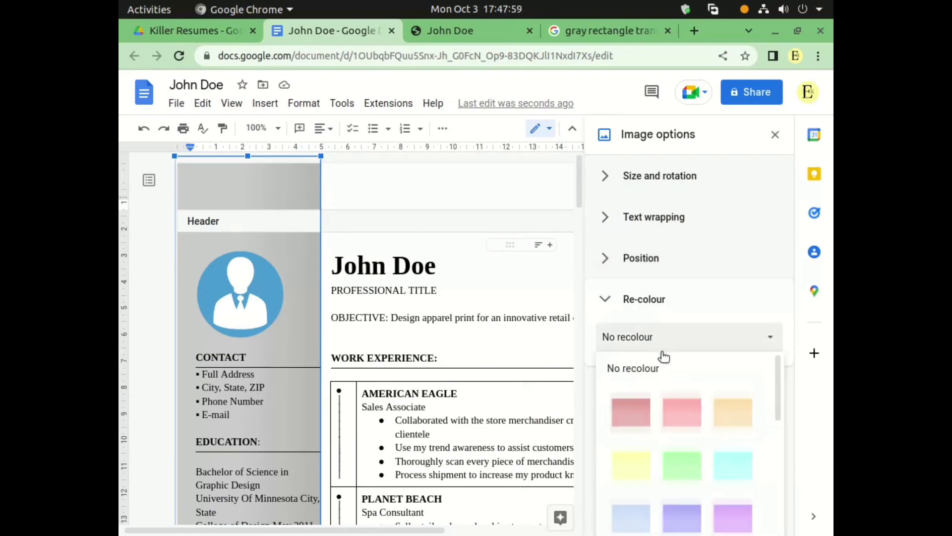
{"action": "scroll", "coordinate": [724, 479], "scroll_direction": "down", "scroll_amount": 1}
{"action": "left_click", "coordinate": [624, 490]}
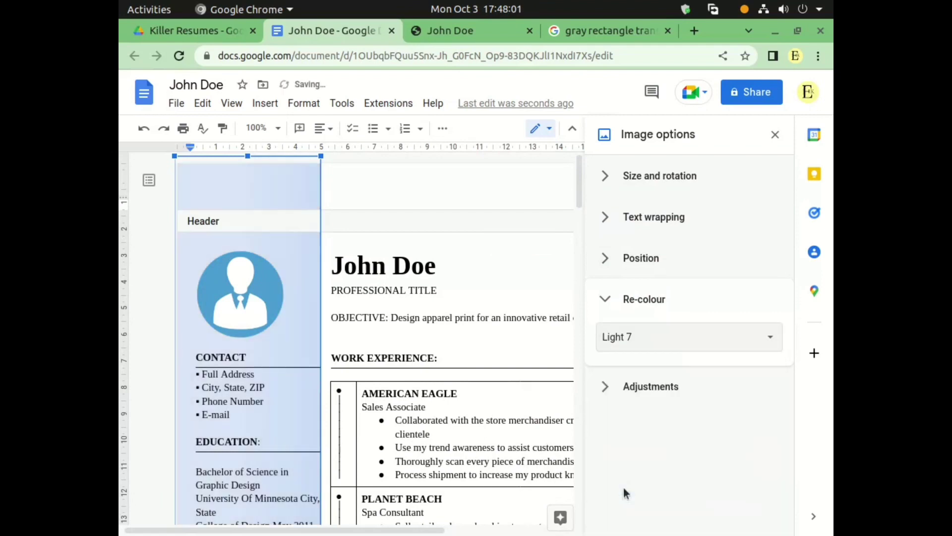
{"action": "left_click", "coordinate": [632, 303]}
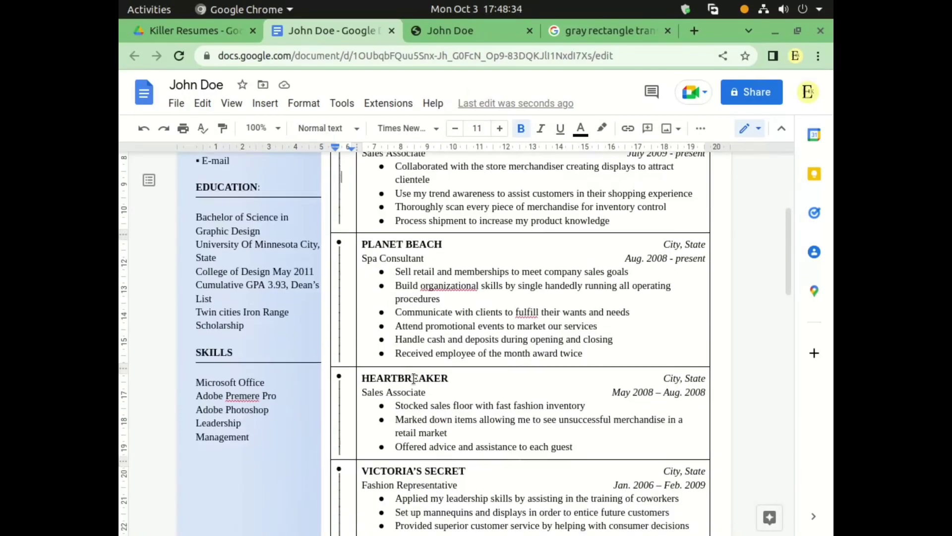
Step: Set the work-experience job table's border width to 0pt
{"action": "scroll", "coordinate": [436, 446], "scroll_direction": "down", "scroll_amount": 3}
{"action": "left_click_drag", "start_coordinate": [436, 463], "coordinate": [440, 470]}
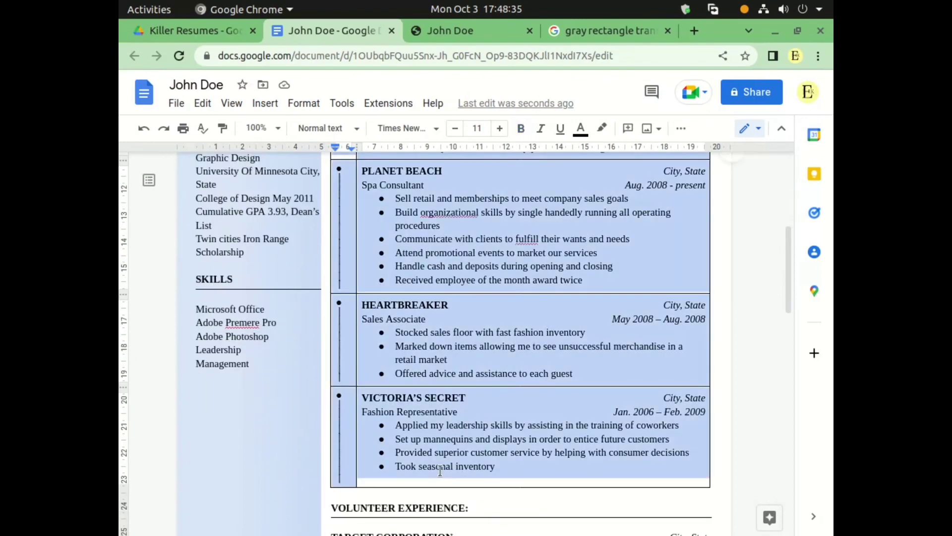
{"action": "left_click", "coordinate": [681, 128]}
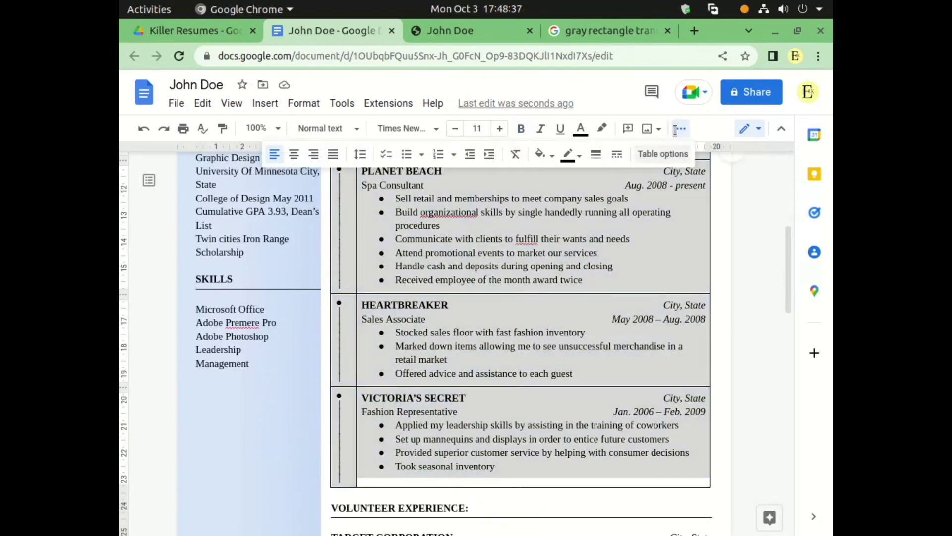
{"action": "left_click", "coordinate": [597, 154]}
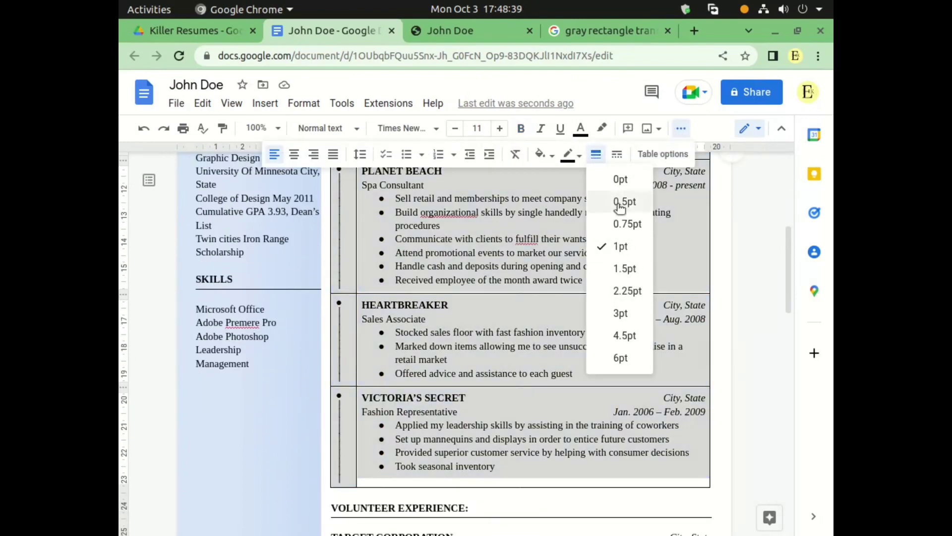
{"action": "left_click", "coordinate": [621, 179]}
{"action": "scroll", "coordinate": [594, 242], "scroll_direction": "up", "scroll_amount": 5}
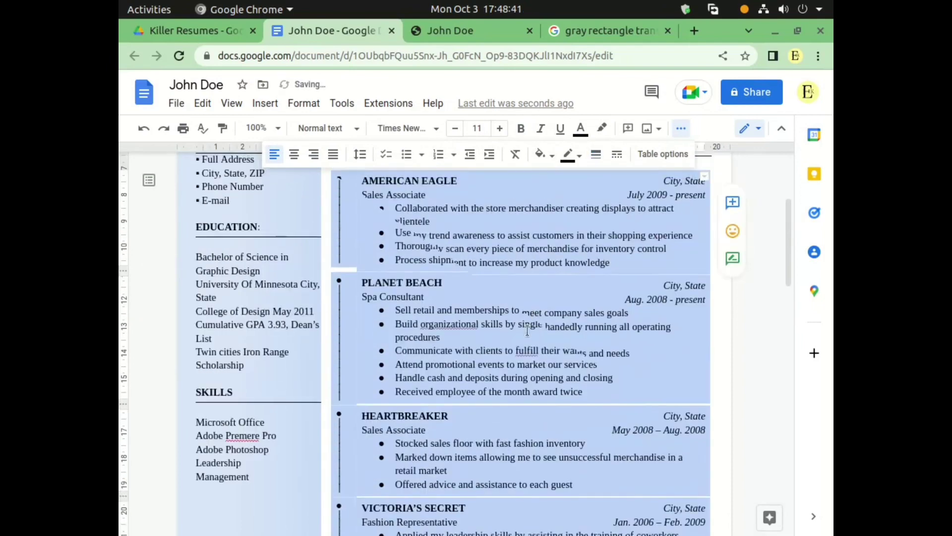
{"action": "left_click", "coordinate": [523, 343]}
Step: Save the resume as 'John Doe - Google Docs.pdf' and view the PDF at fit-to-width
{"action": "scroll", "coordinate": [397, 337], "scroll_direction": "up", "scroll_amount": 2}
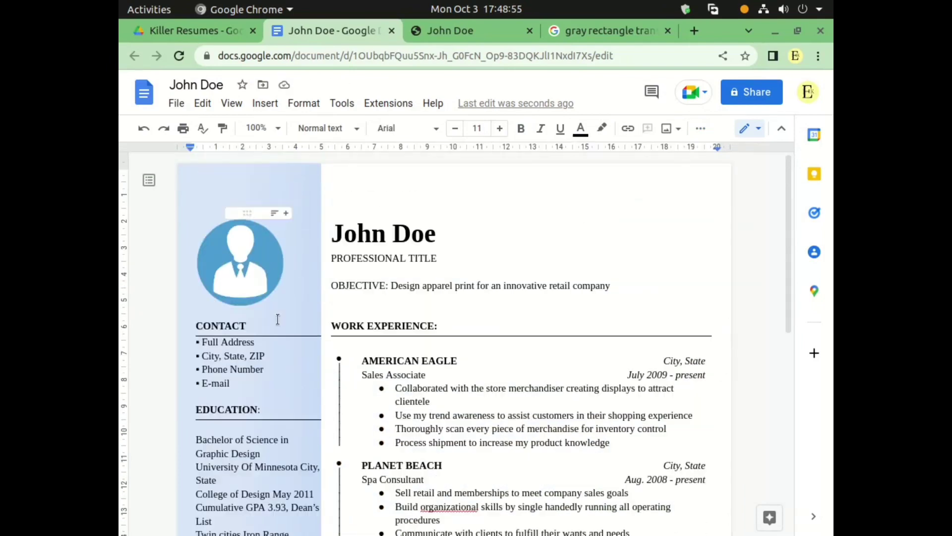
{"action": "left_click", "coordinate": [182, 128]}
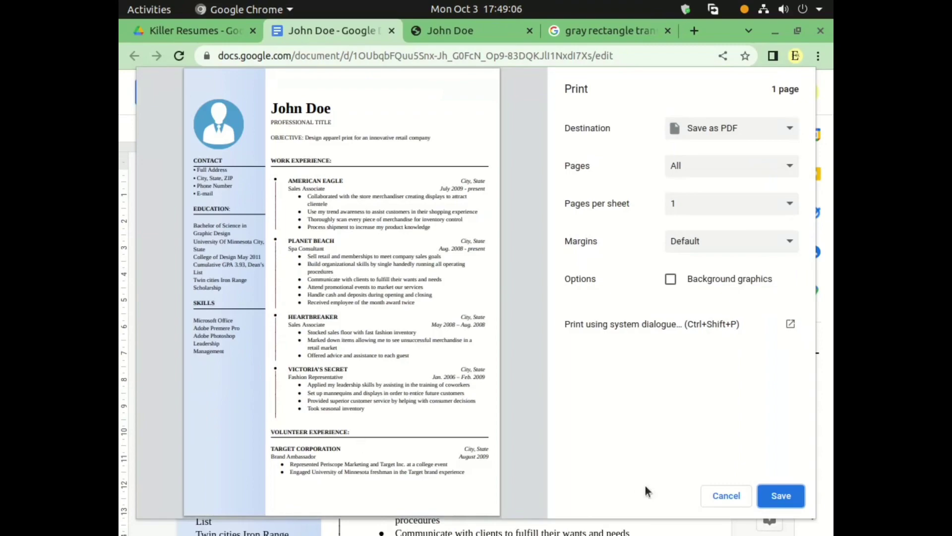
{"action": "left_click", "coordinate": [780, 495]}
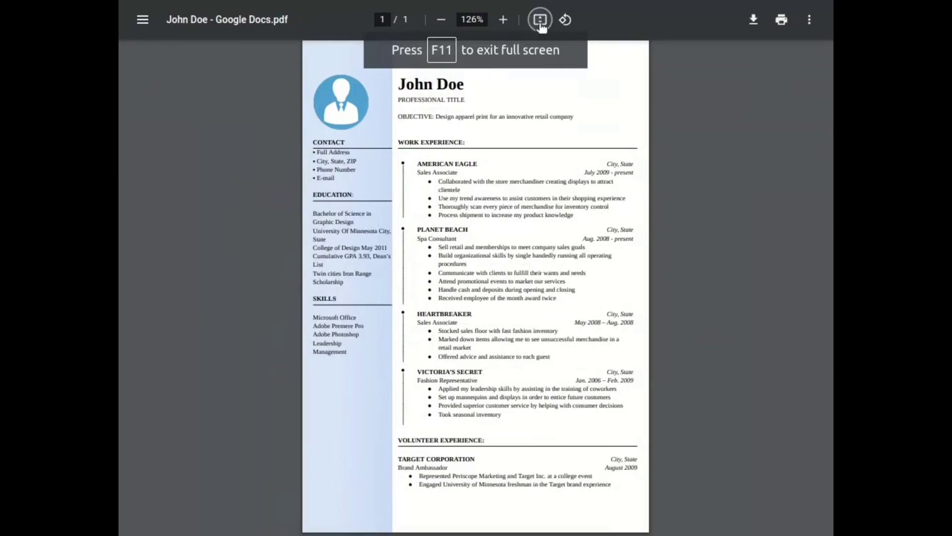
{"action": "left_click", "coordinate": [540, 20]}
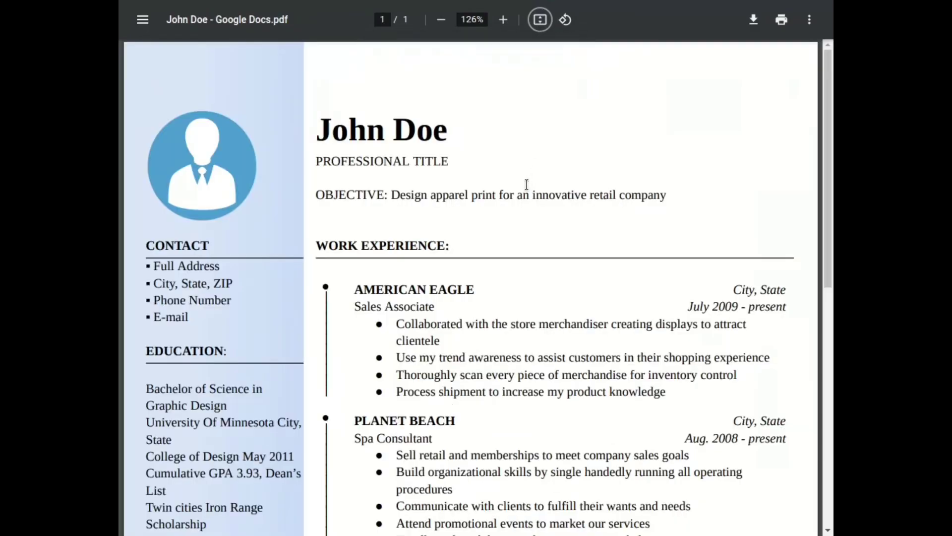
{"action": "scroll", "coordinate": [527, 185], "scroll_direction": "down", "scroll_amount": 6}
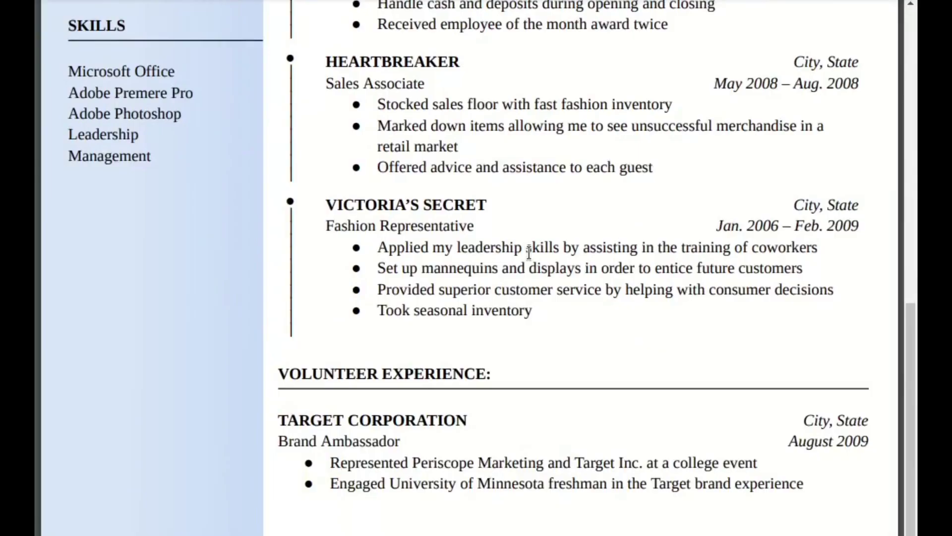
Step: Return to the top of the resume PDF and fit the whole page in view
{"action": "scroll", "coordinate": [529, 252], "scroll_direction": "up", "scroll_amount": 3}
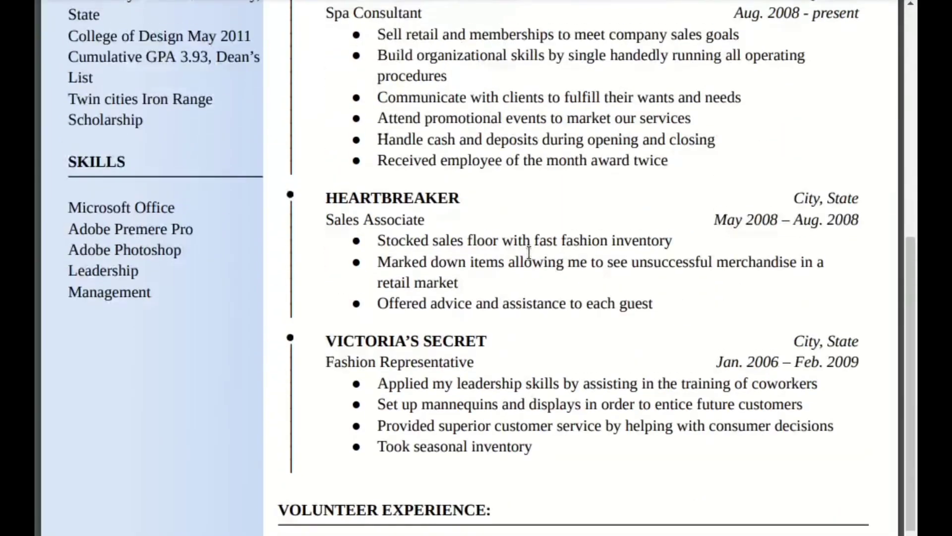
{"action": "scroll", "coordinate": [529, 252], "scroll_direction": "up", "scroll_amount": 10}
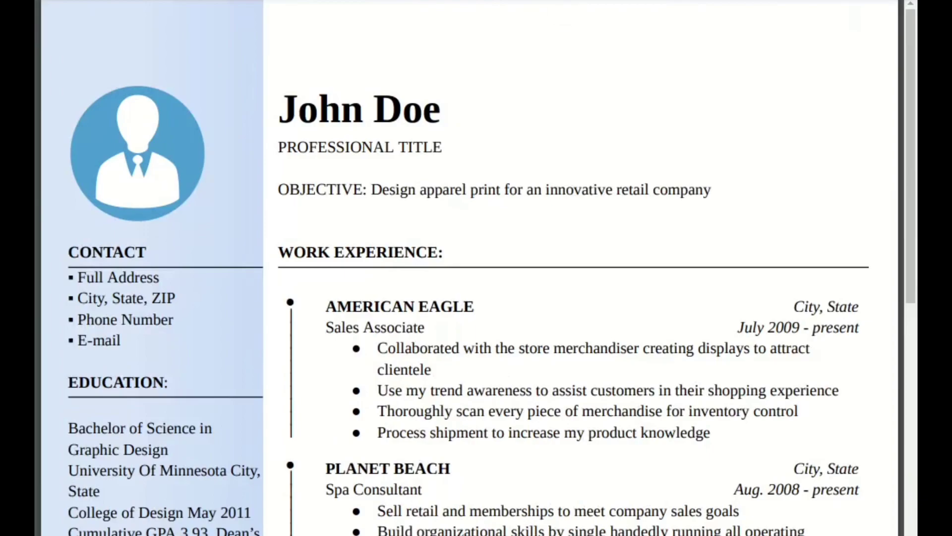
{"action": "left_click", "coordinate": [595, 4]}
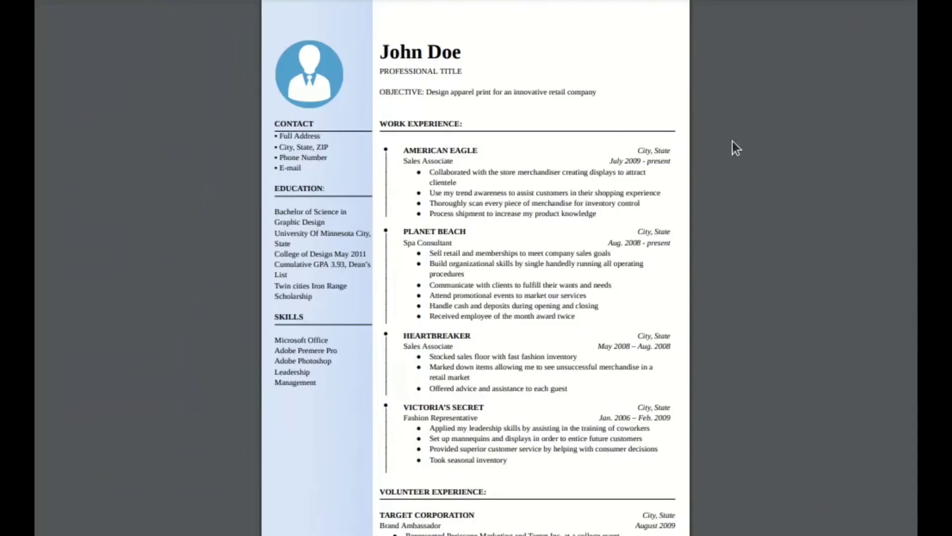